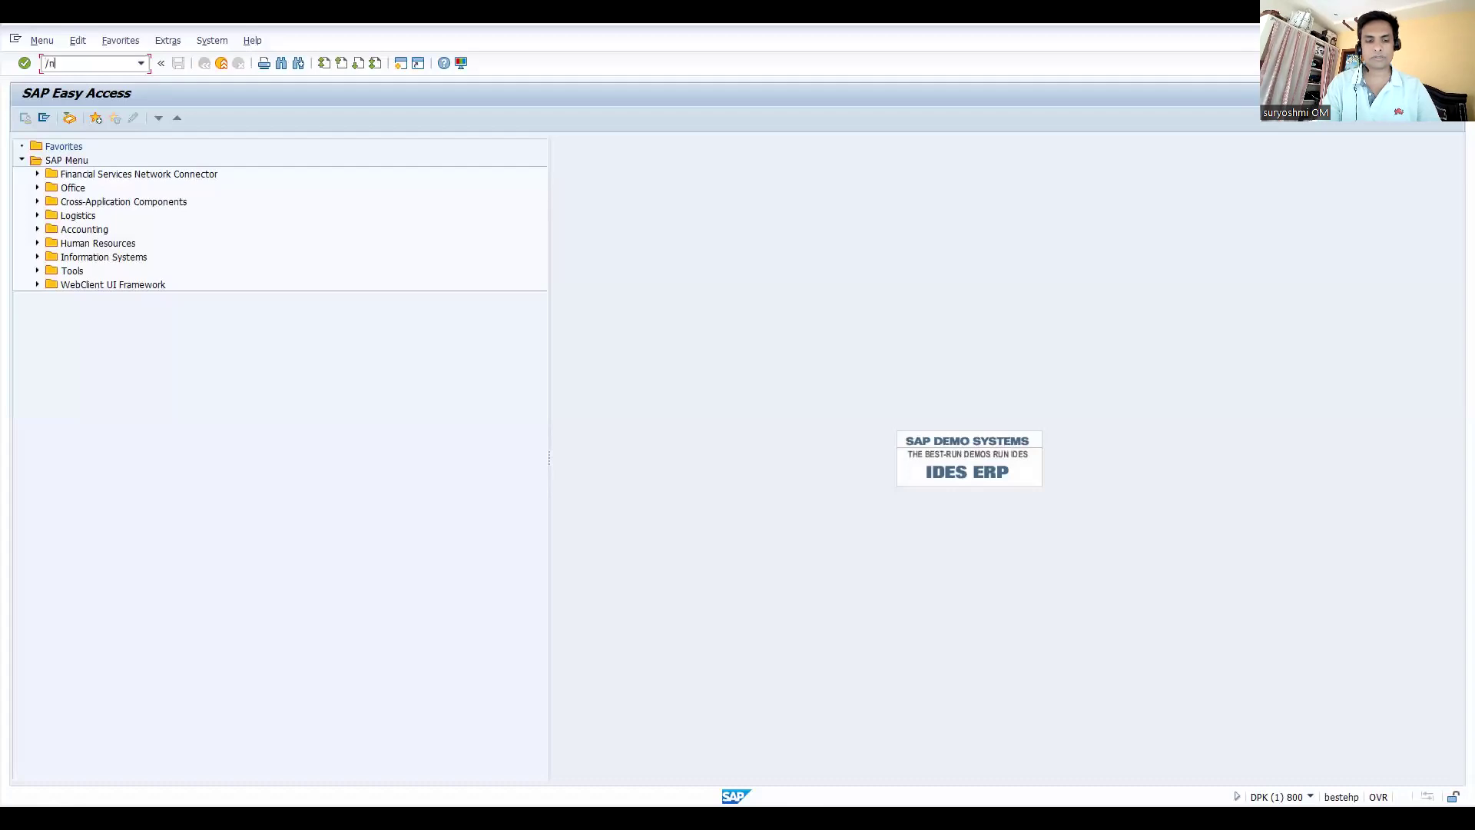
Start a VA01 sales order for the recalled sold-to customer with material 50065573.
type("1")
key("Return")
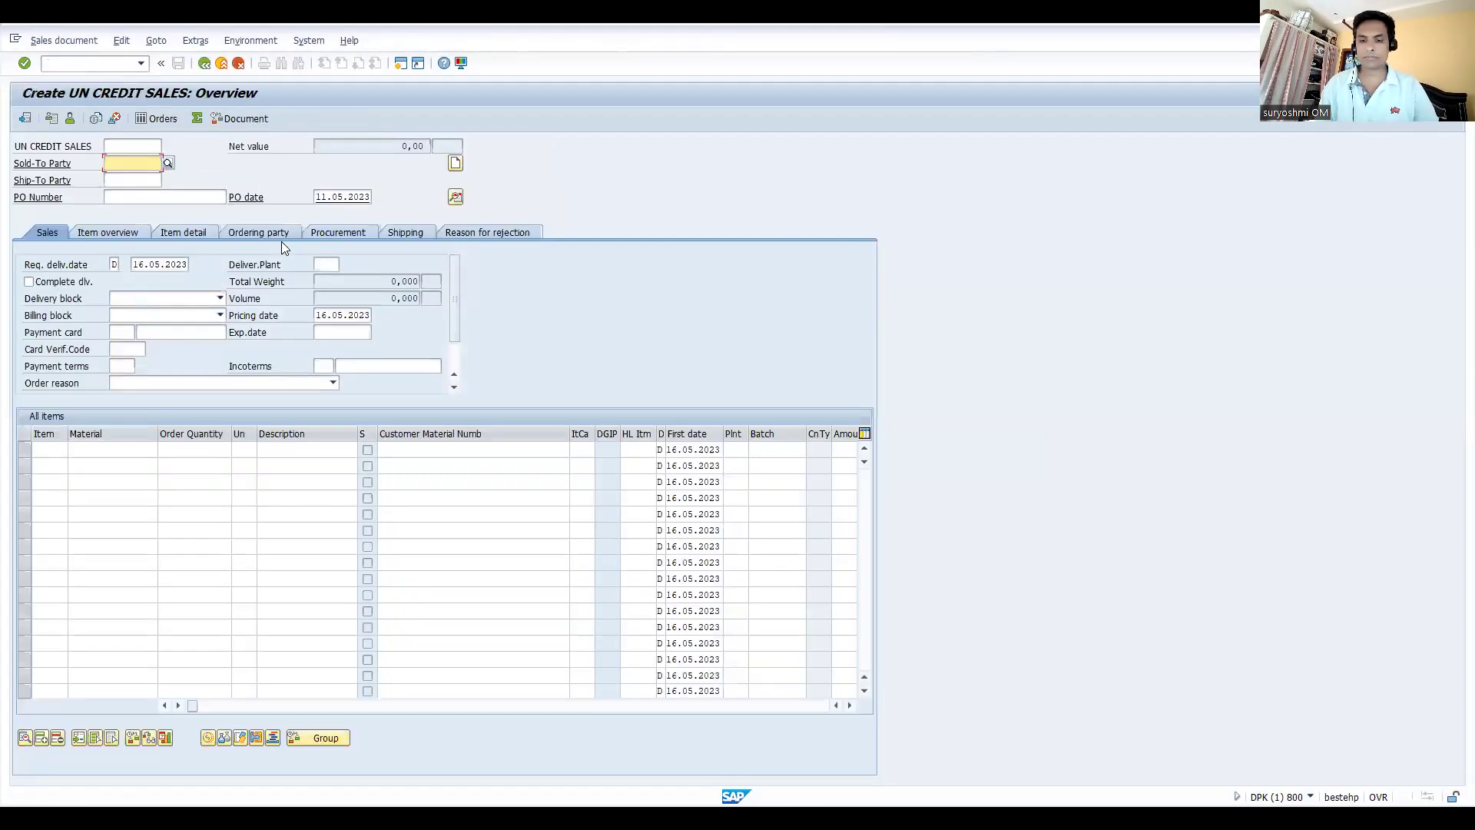
key("BackSpace")
key("Return")
key("Return")
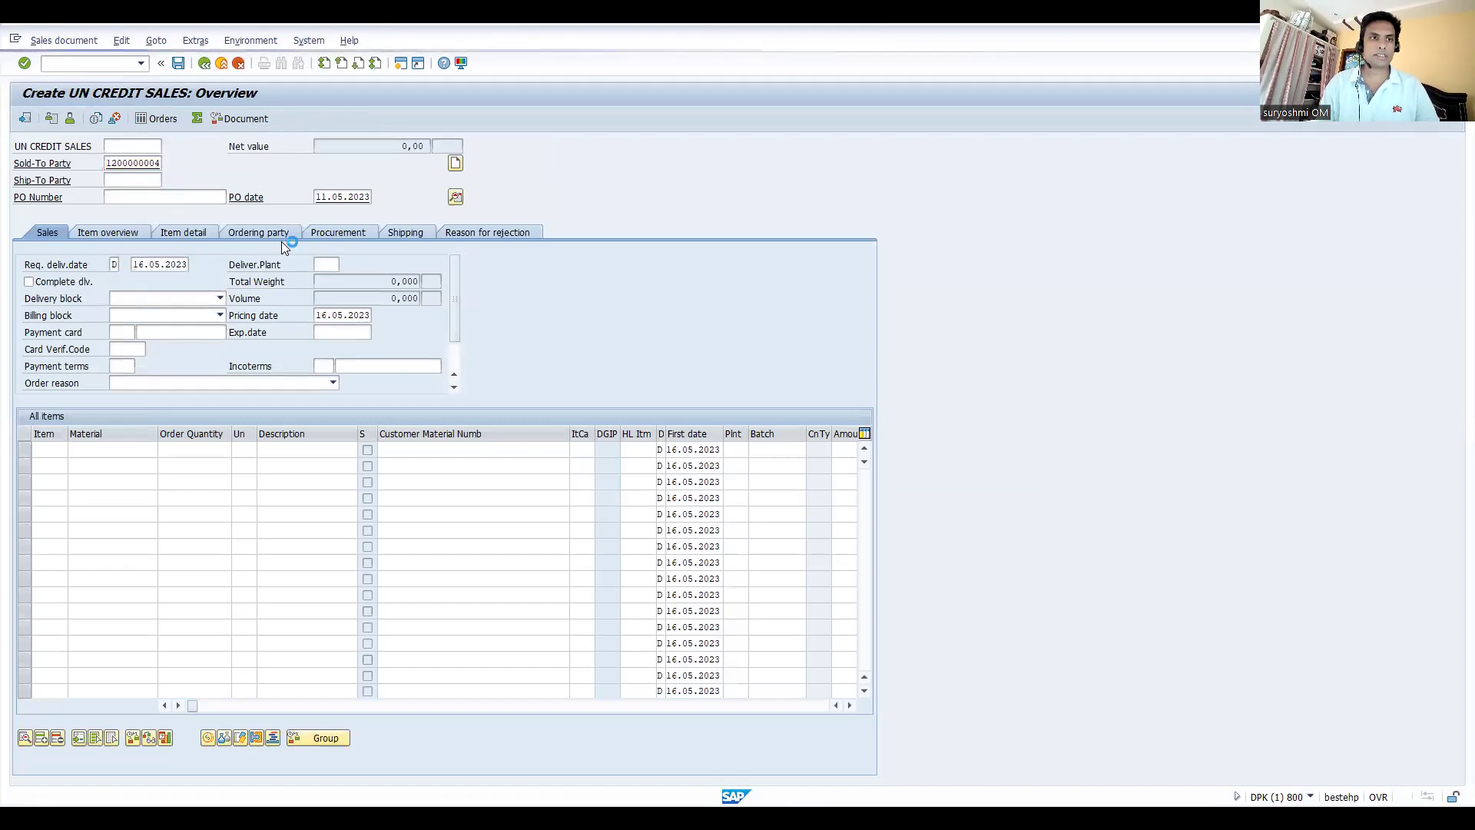
key("BackSpace")
key("Down")
Set item quantity to 1, save the UN CREDIT SALES order, and enter /nvl01n.
key("Return")
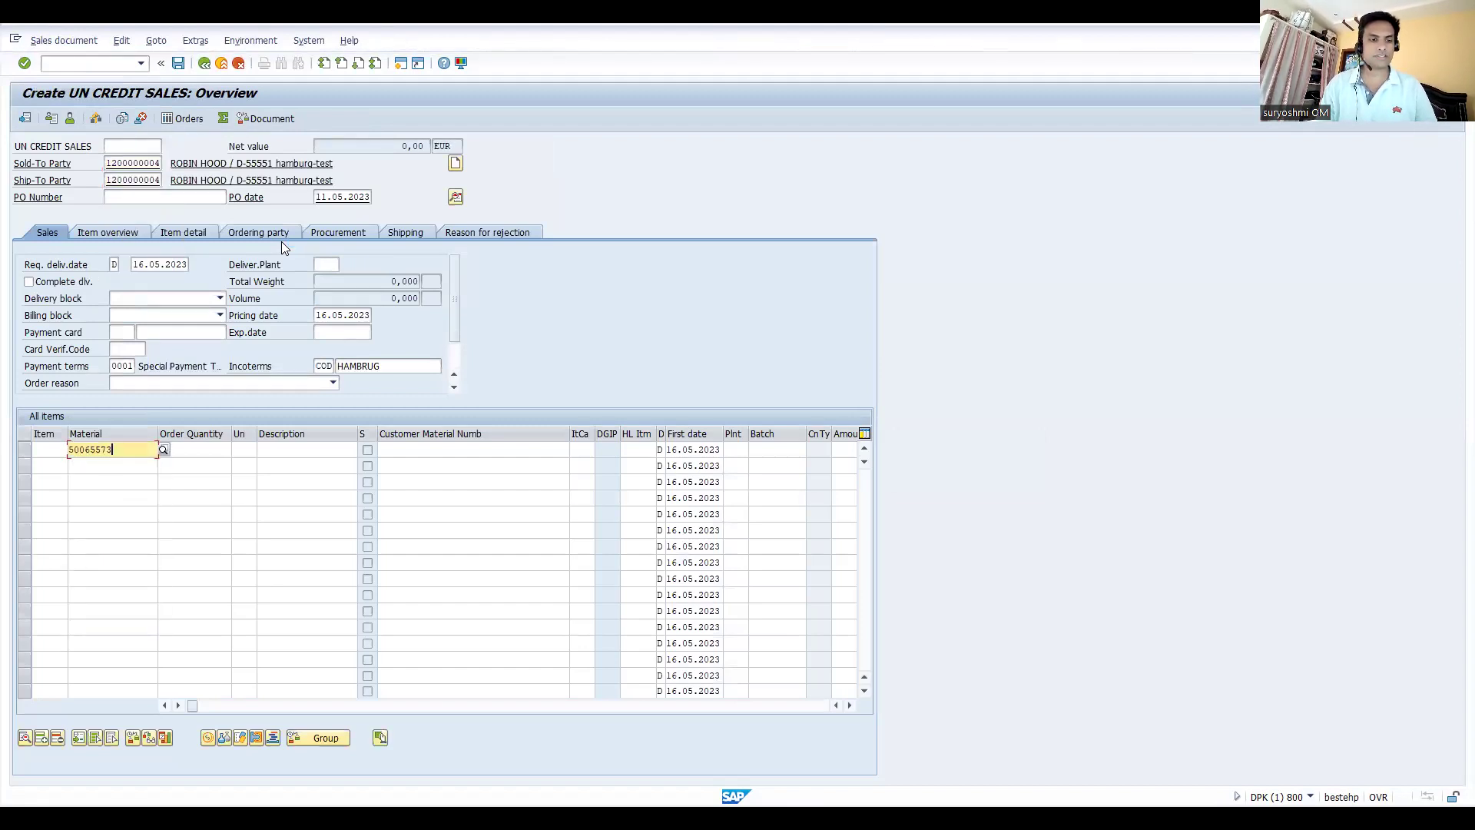
key("Tab")
type("1")
key("Return")
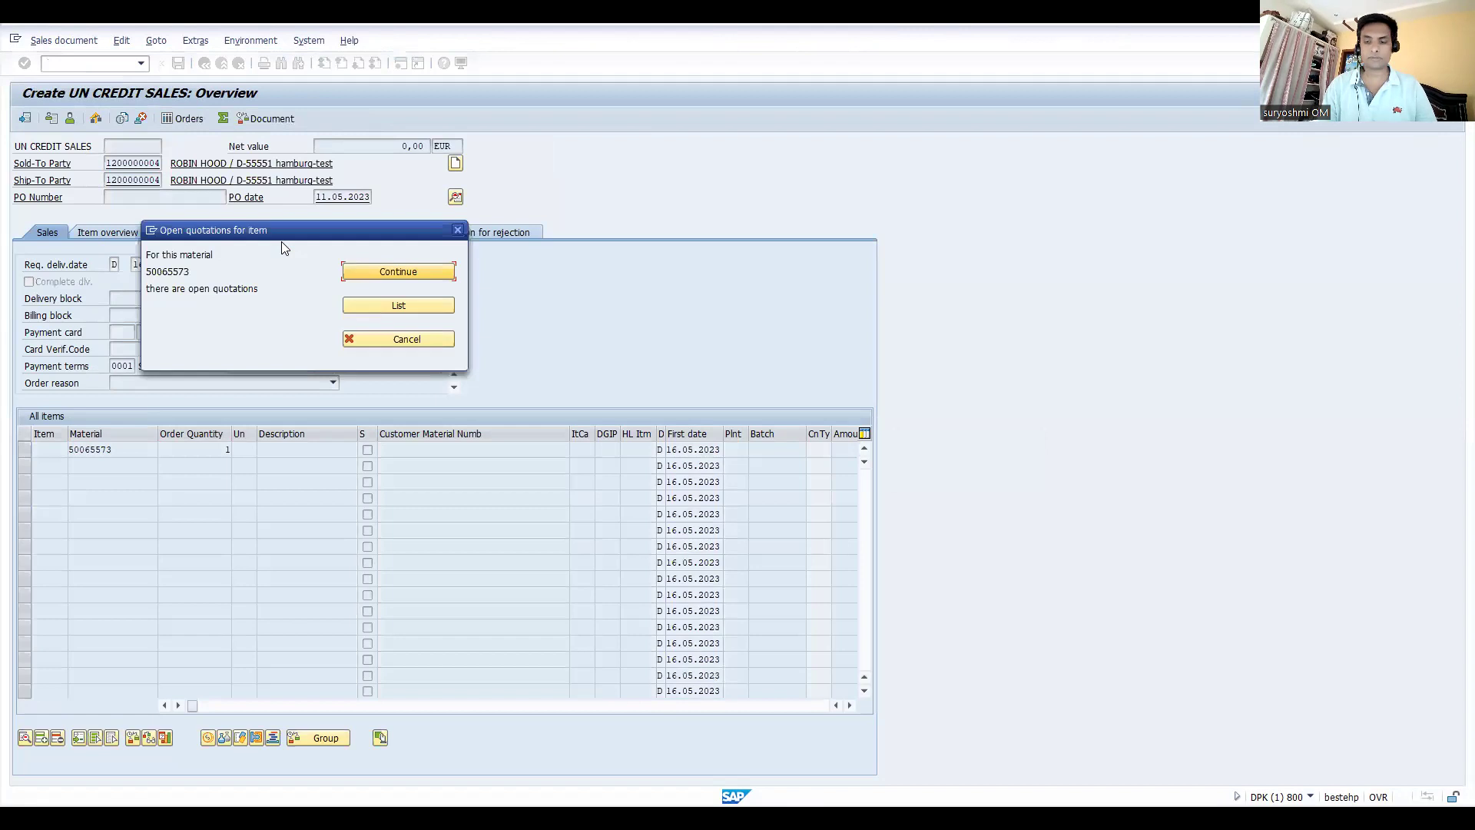
key("Return")
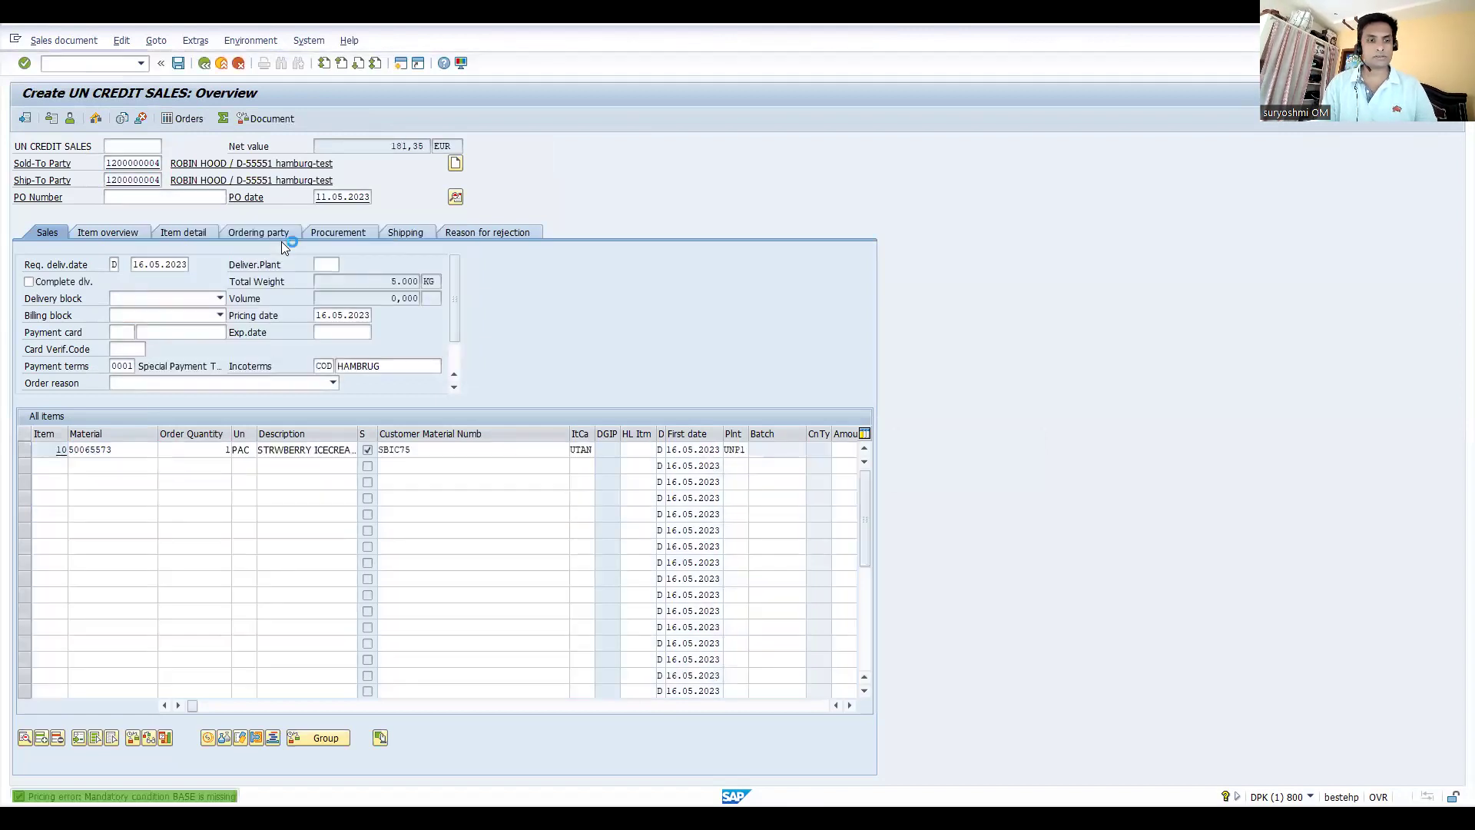
key("ctrl+s")
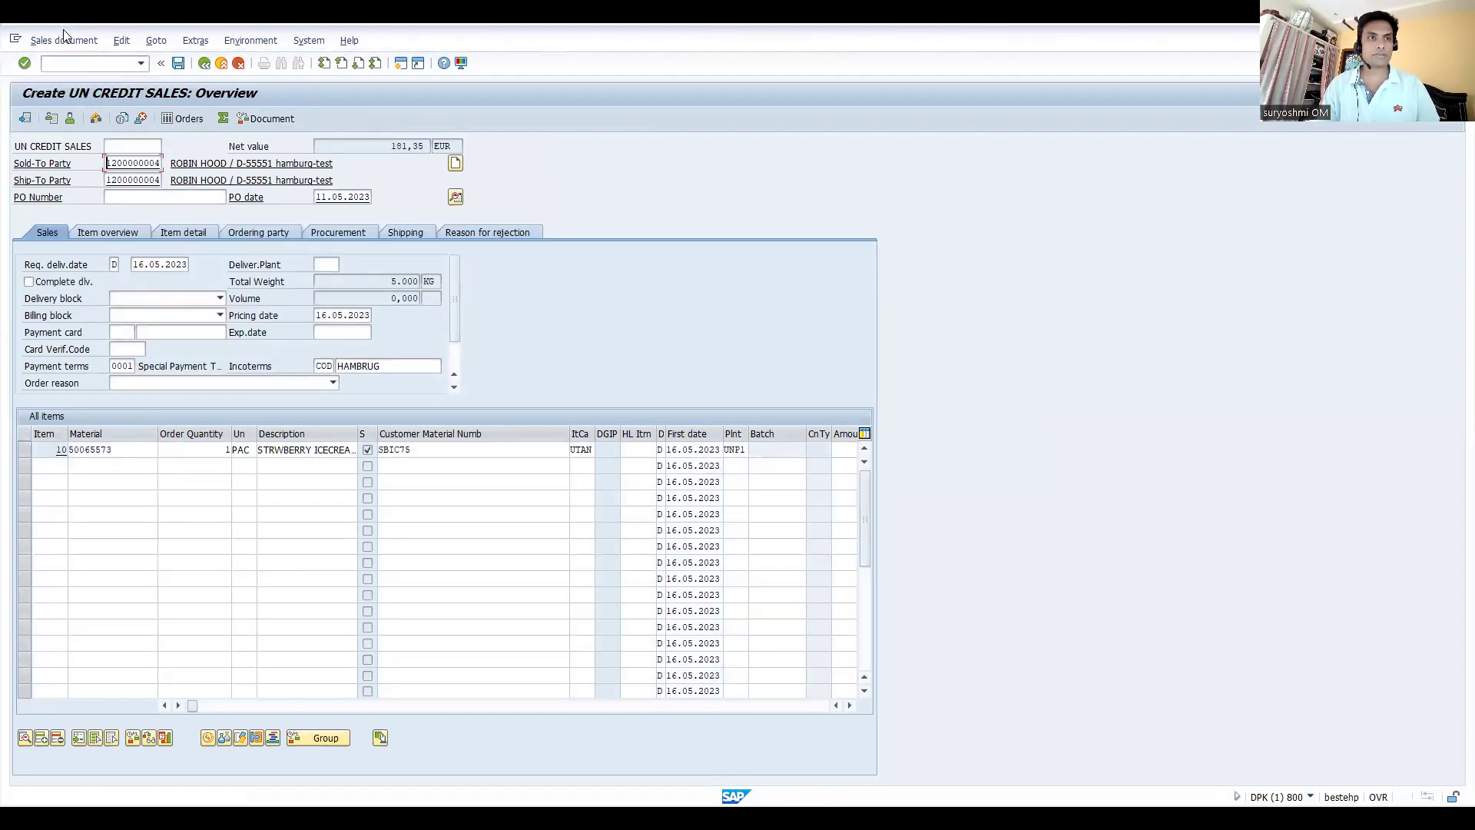
left_click(82, 64)
type("/")
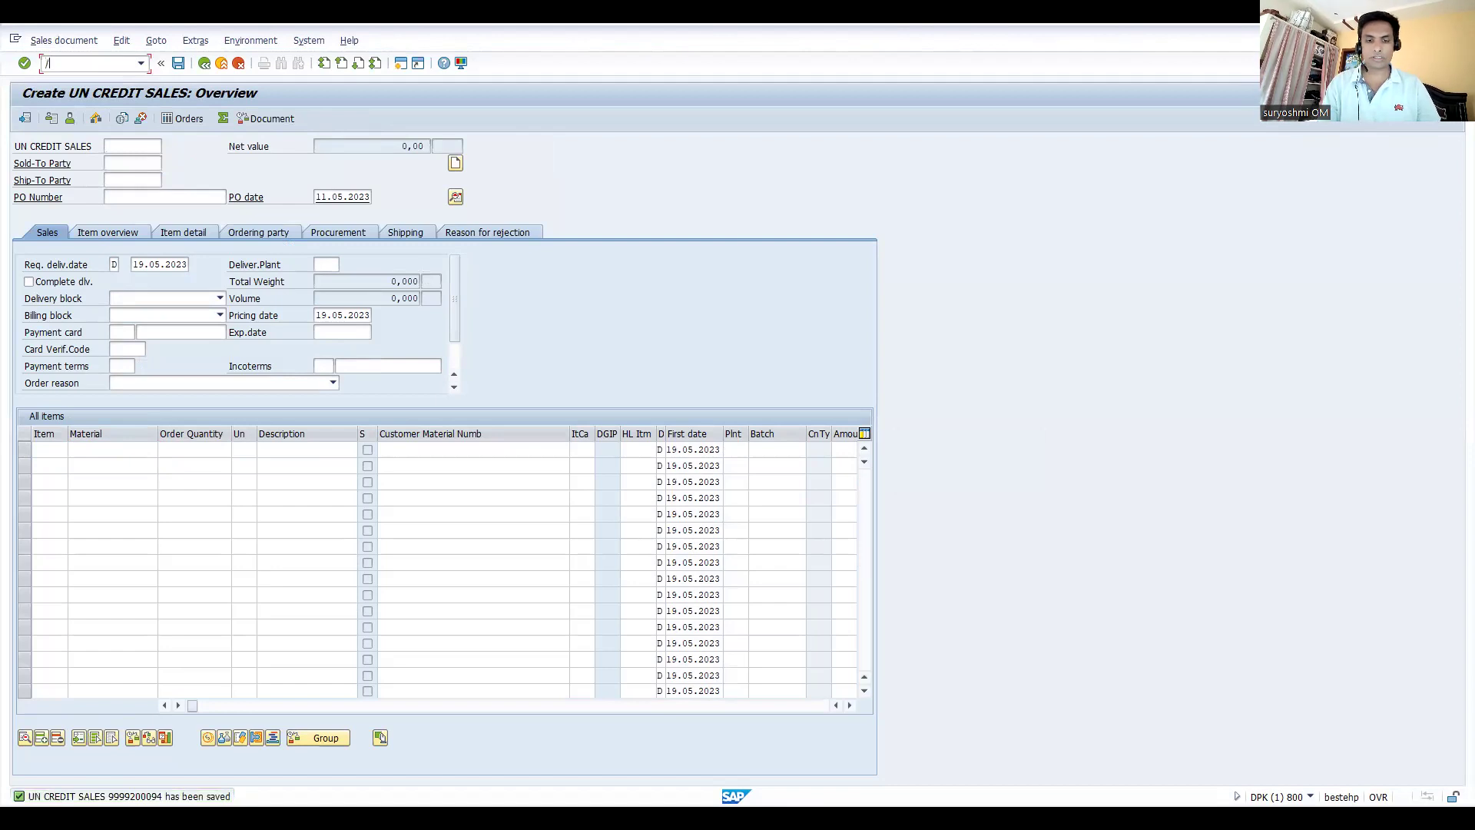
type("nvl01n")
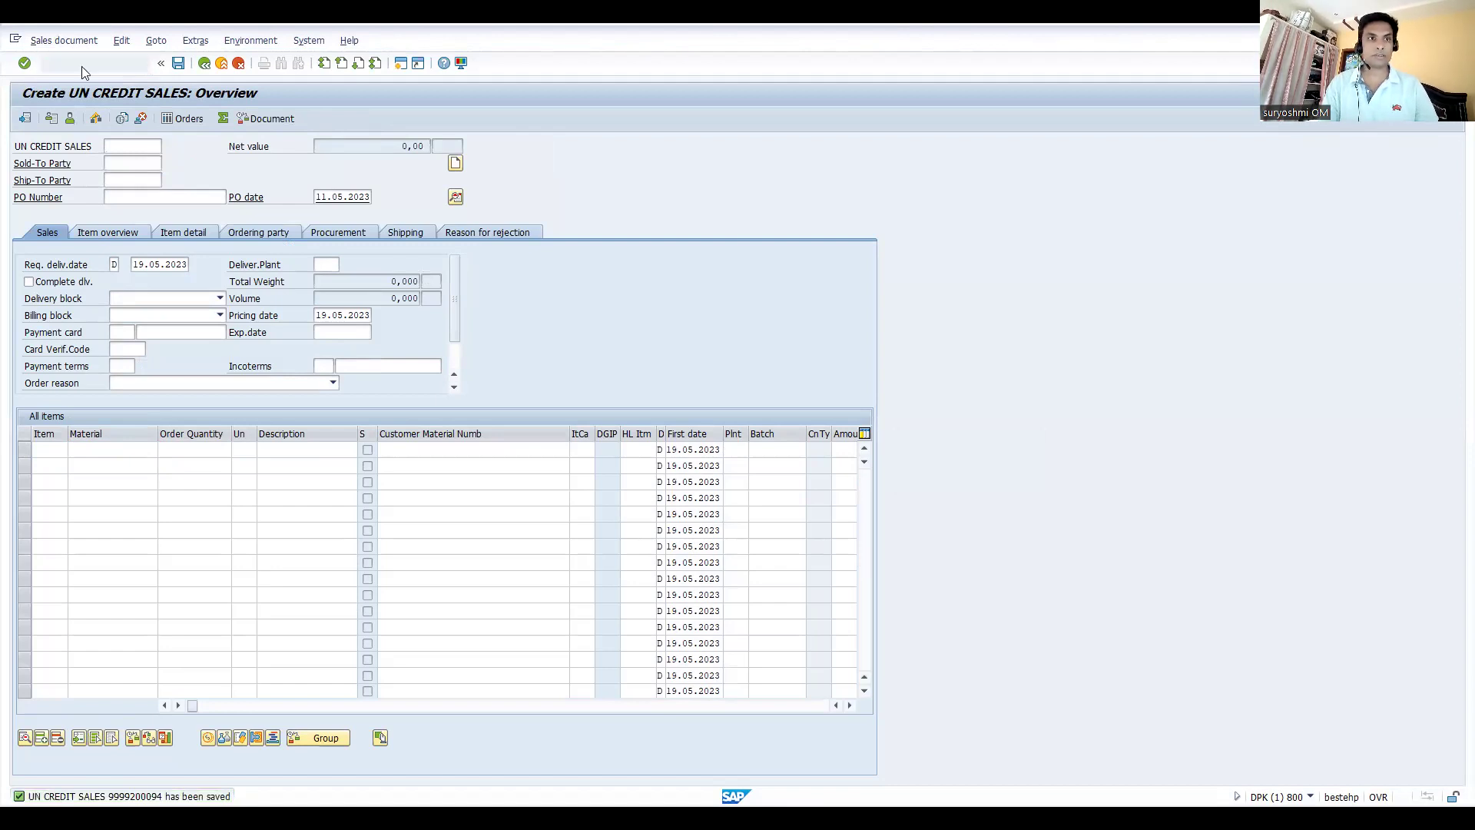
Create and save the outbound delivery for 1 PAC of 50065573, checking item 10's quantity.
key("Return")
key("Return")
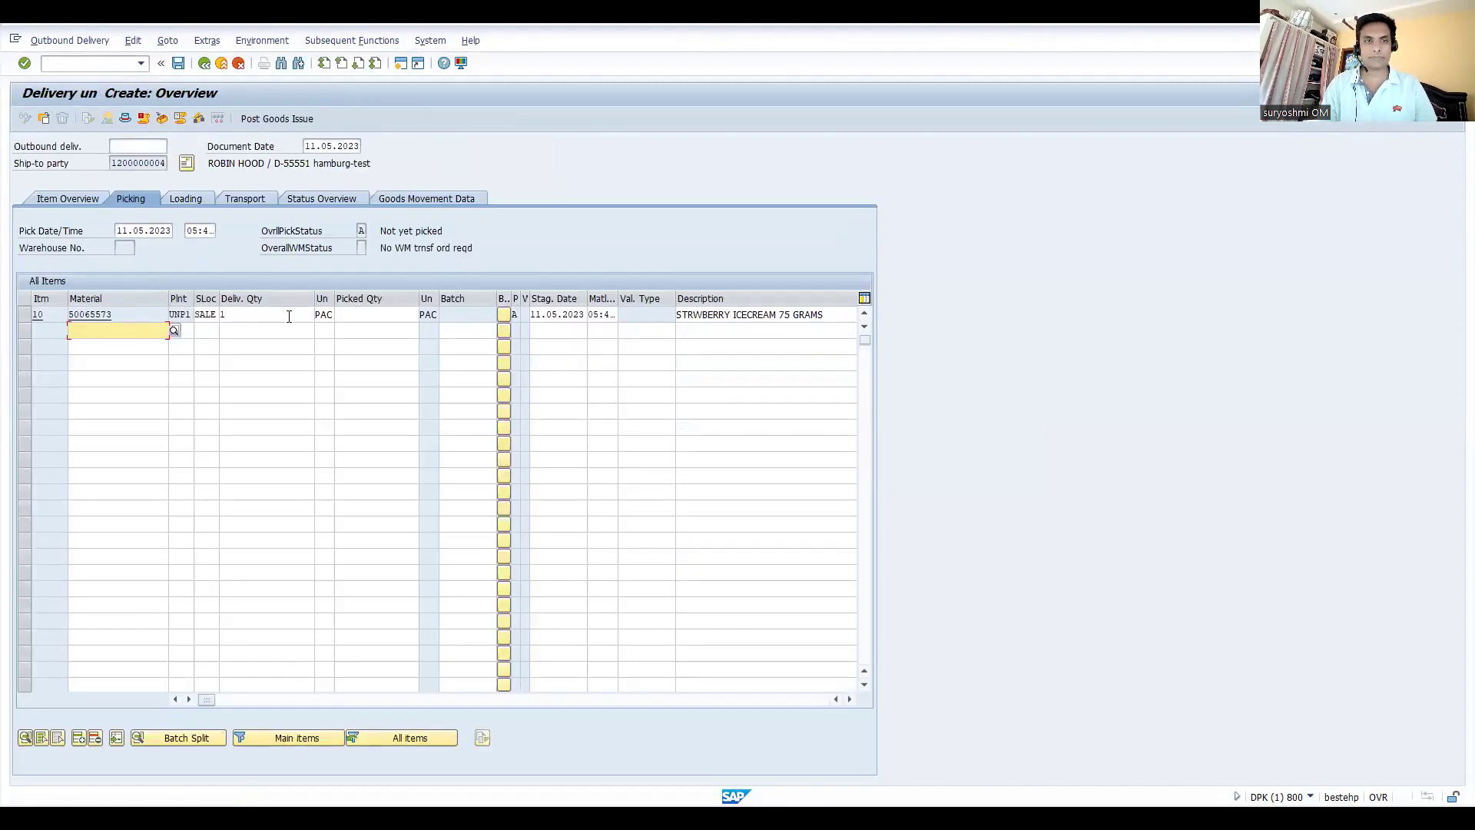
left_click(283, 313)
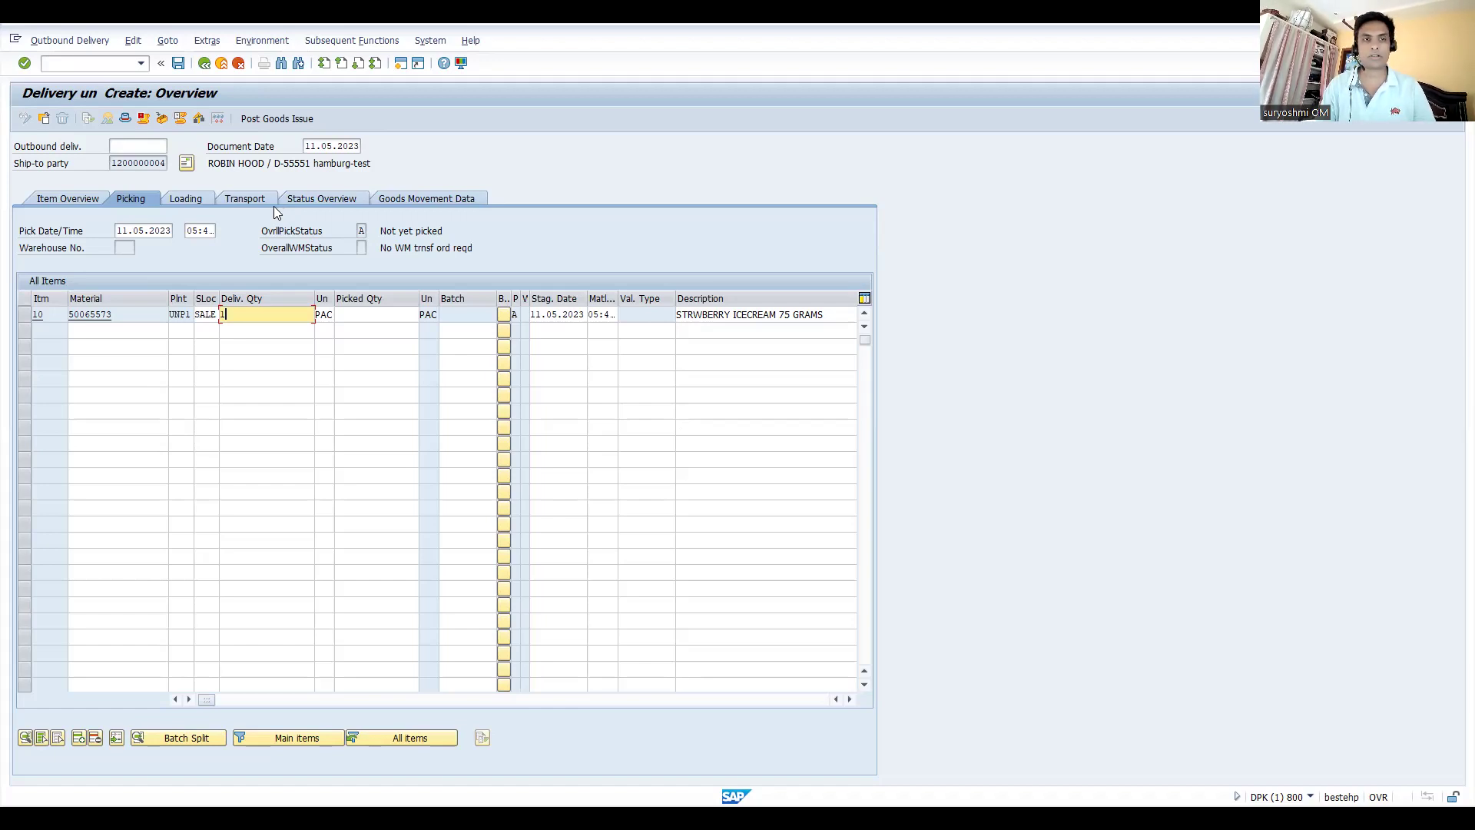
left_click(179, 68)
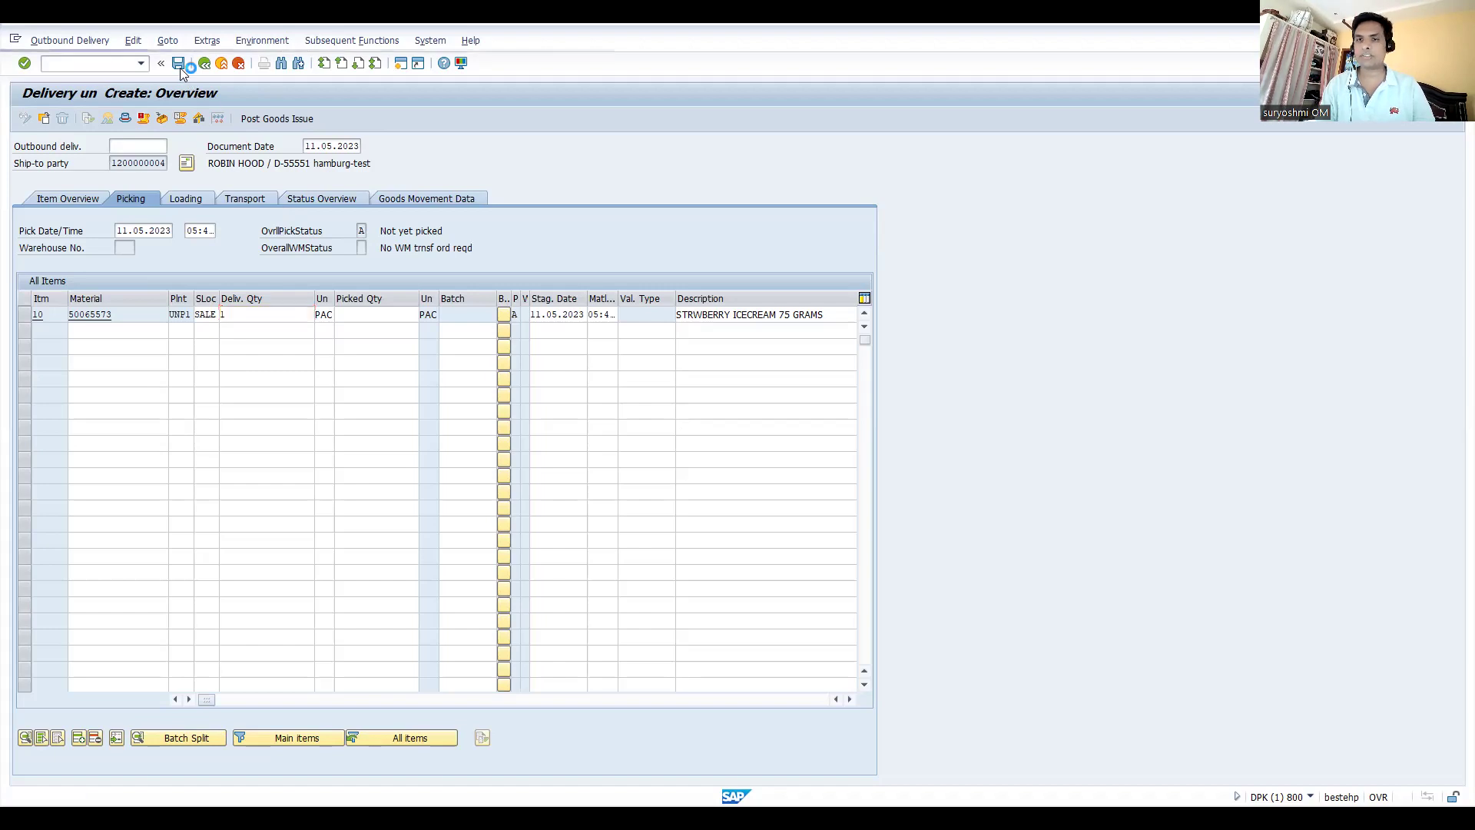
left_click(95, 65)
type("/")
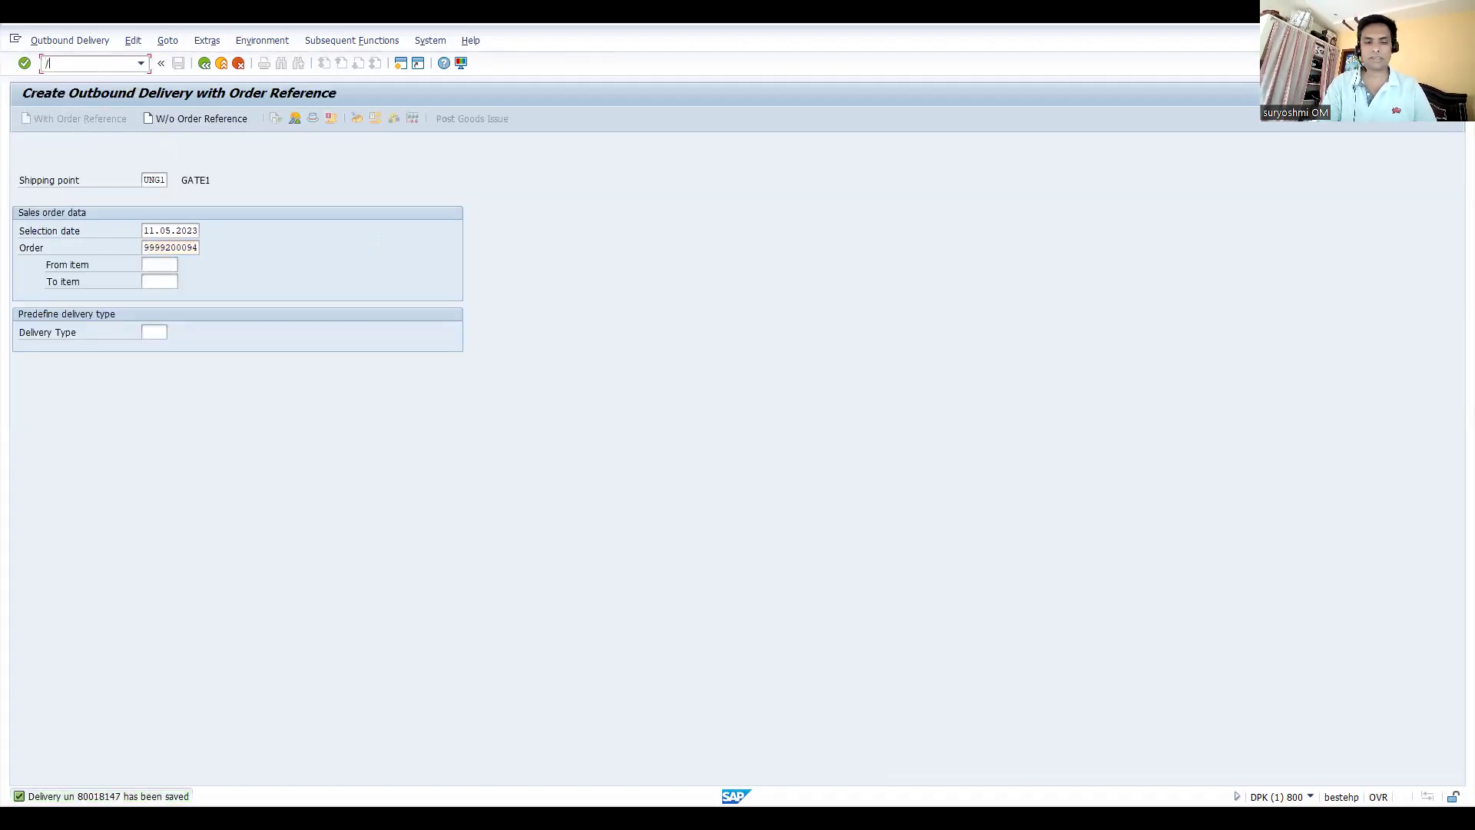
type("nvl01")
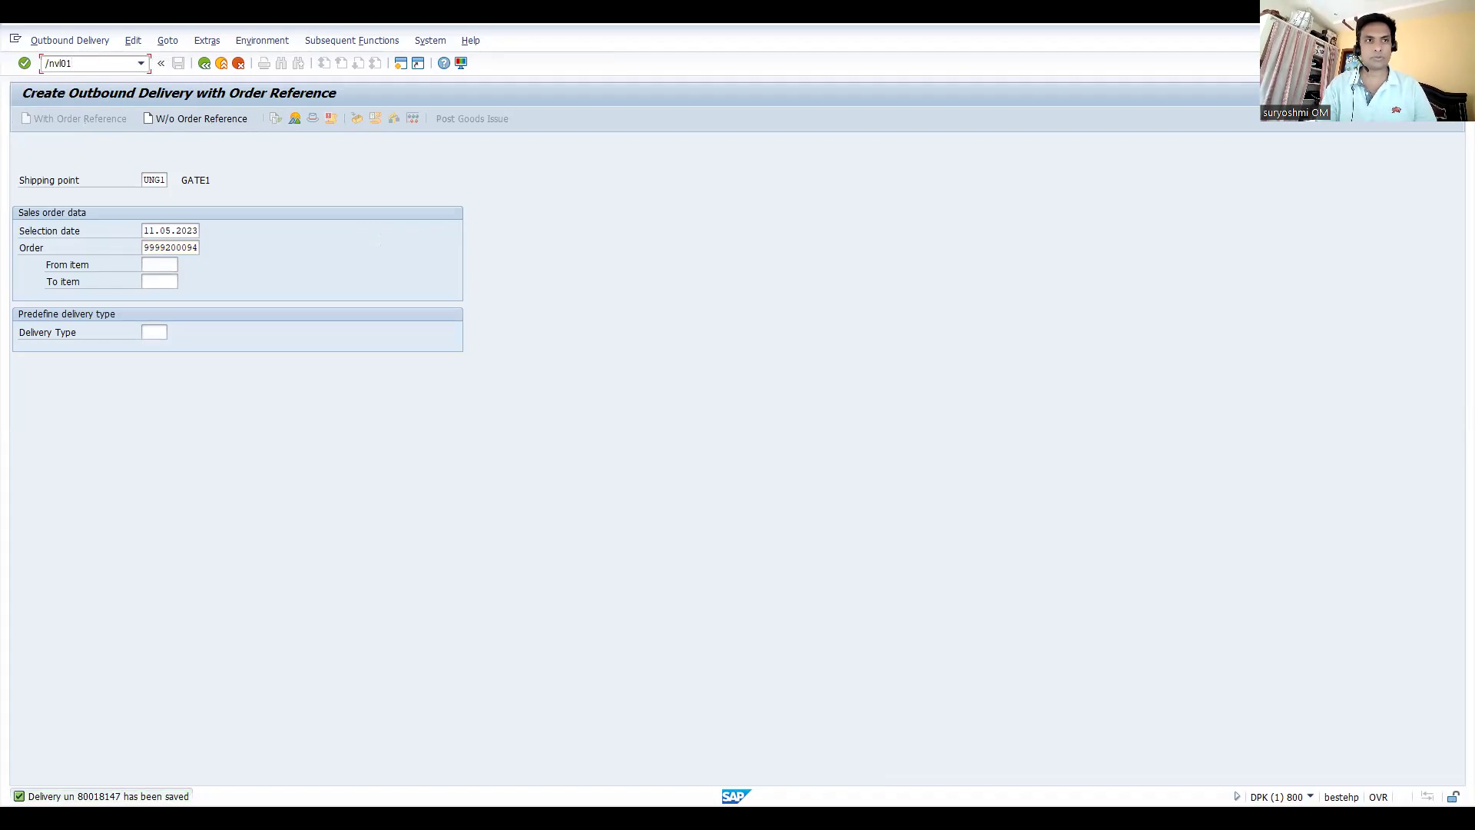
type("n")
Open the saved delivery in VL02N and display its picking overview, still Not yet picked.
key("Return")
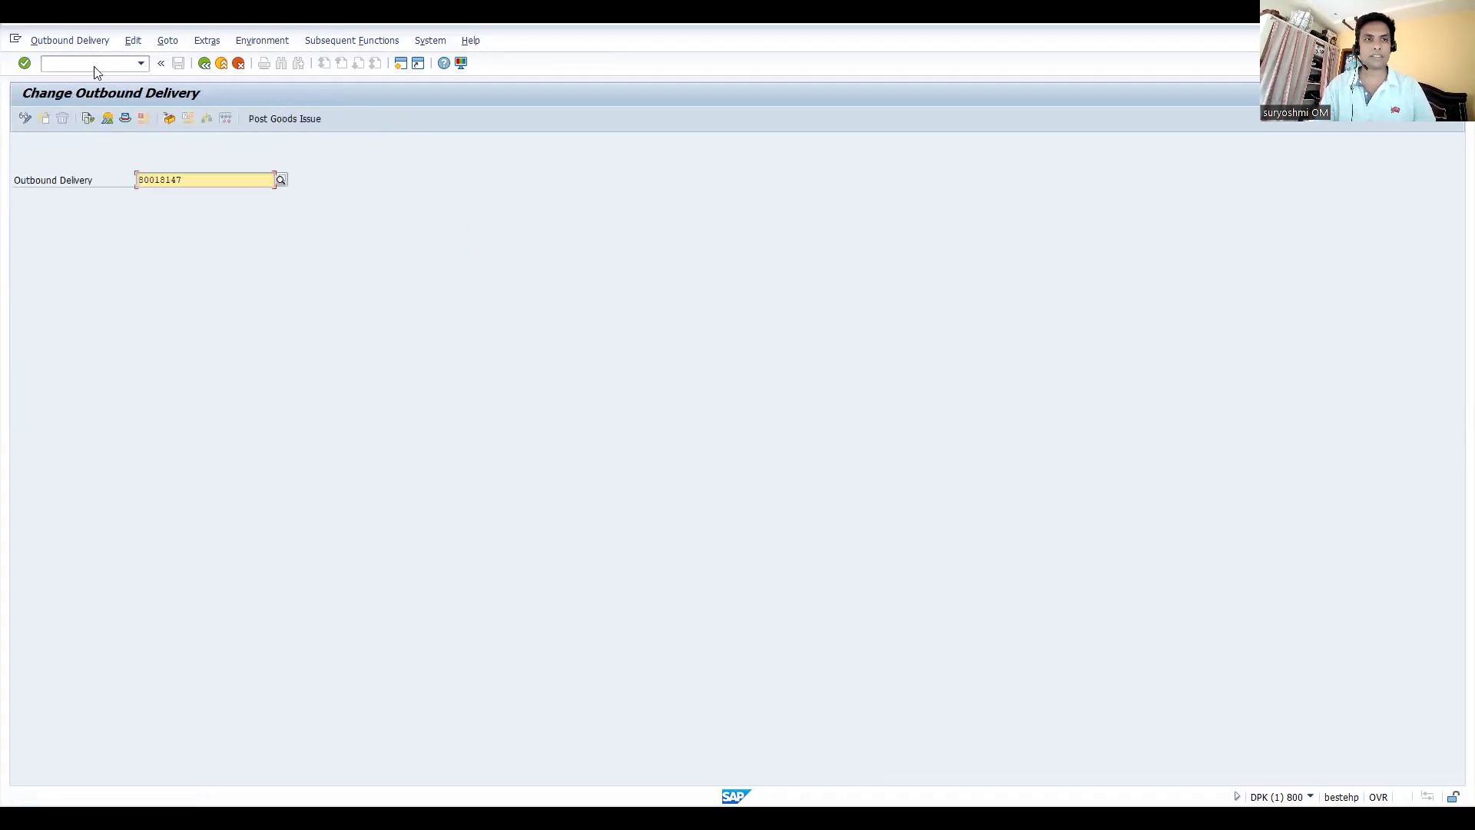
key("Return")
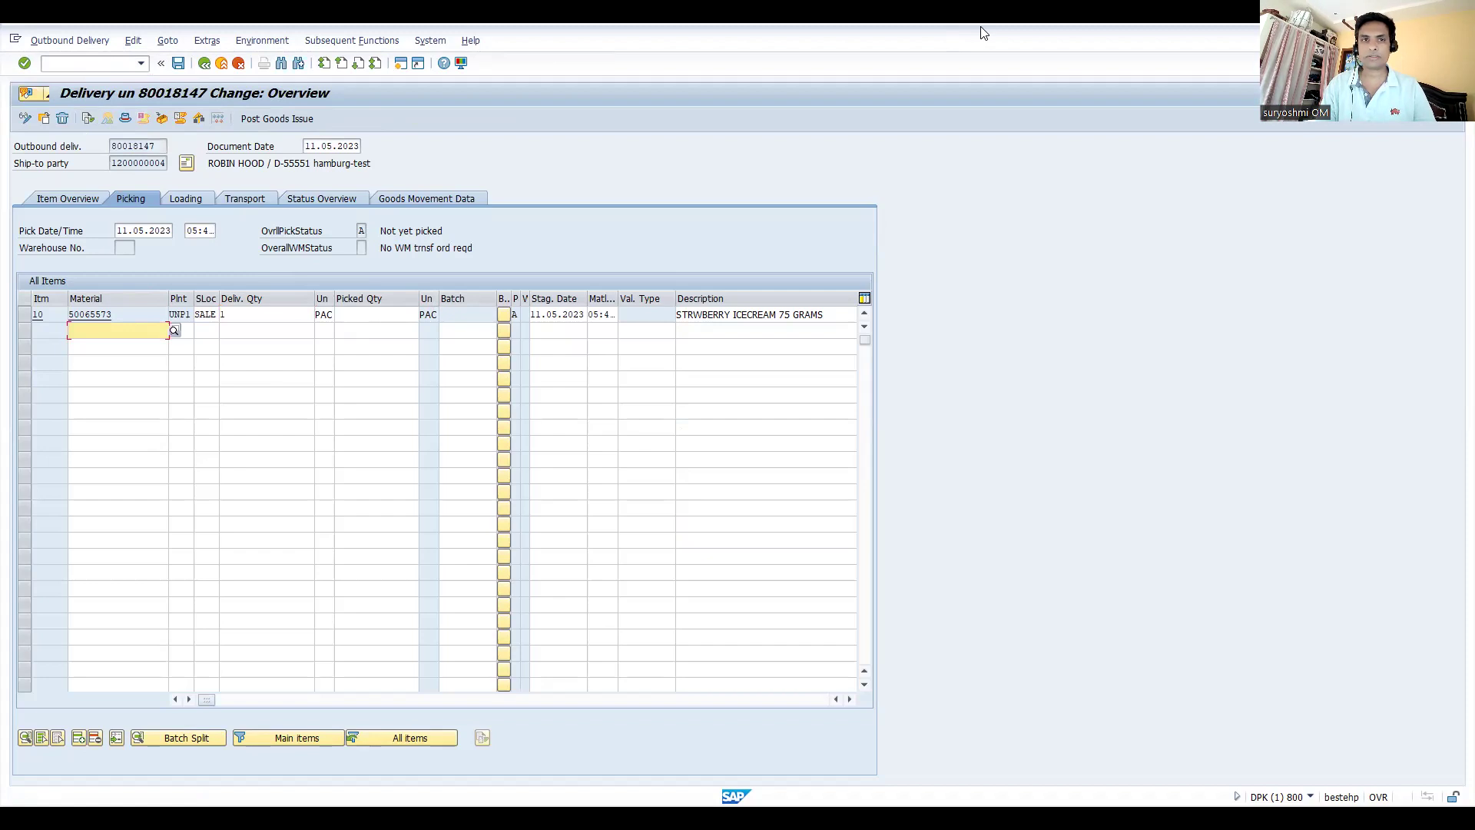
Browse the instructor's Udemy SAP SD course results past pricing courses to the shipment course.
key("alt+Tab")
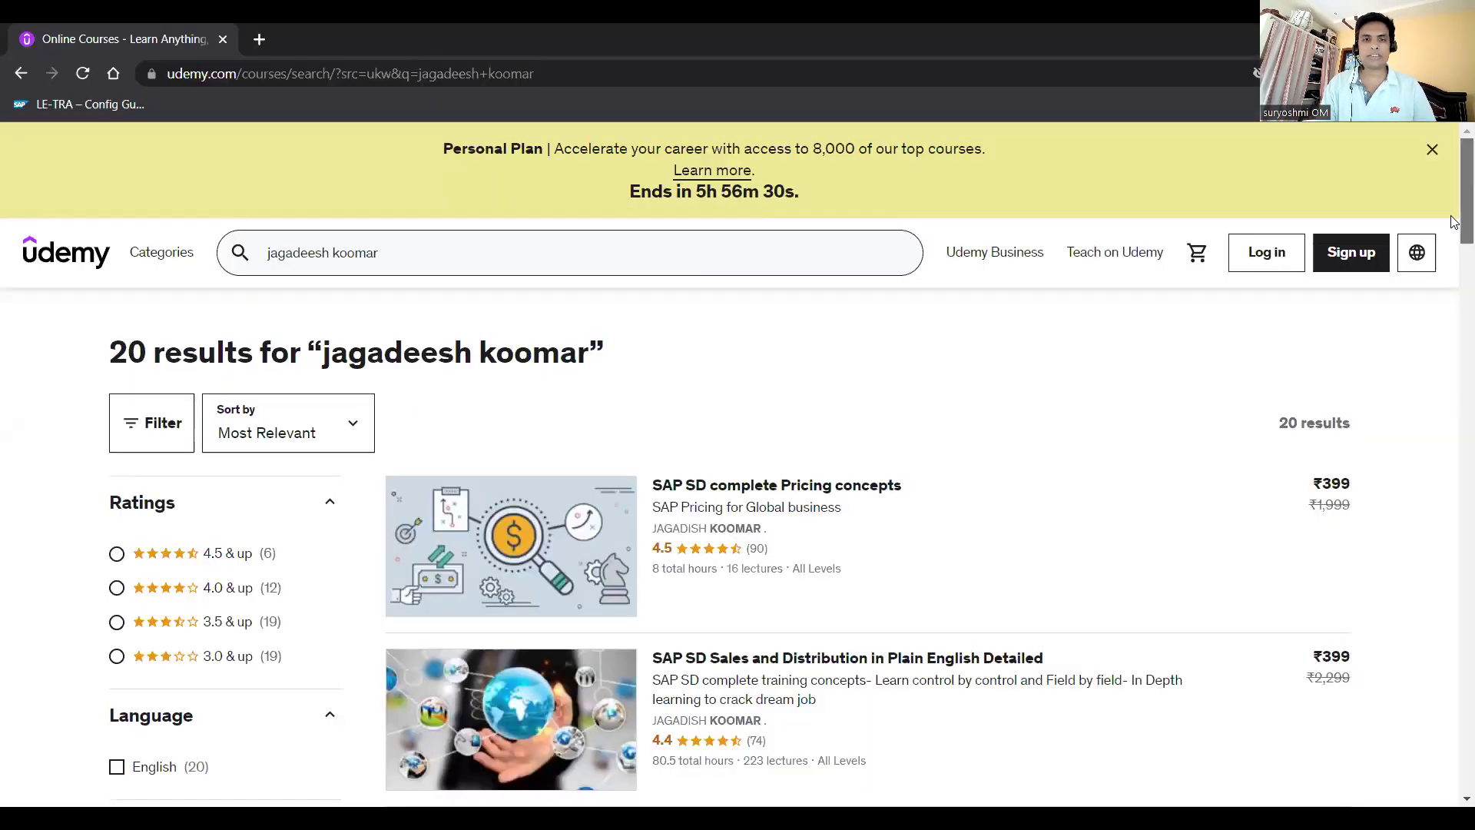
scroll(1452, 244, "down", 2)
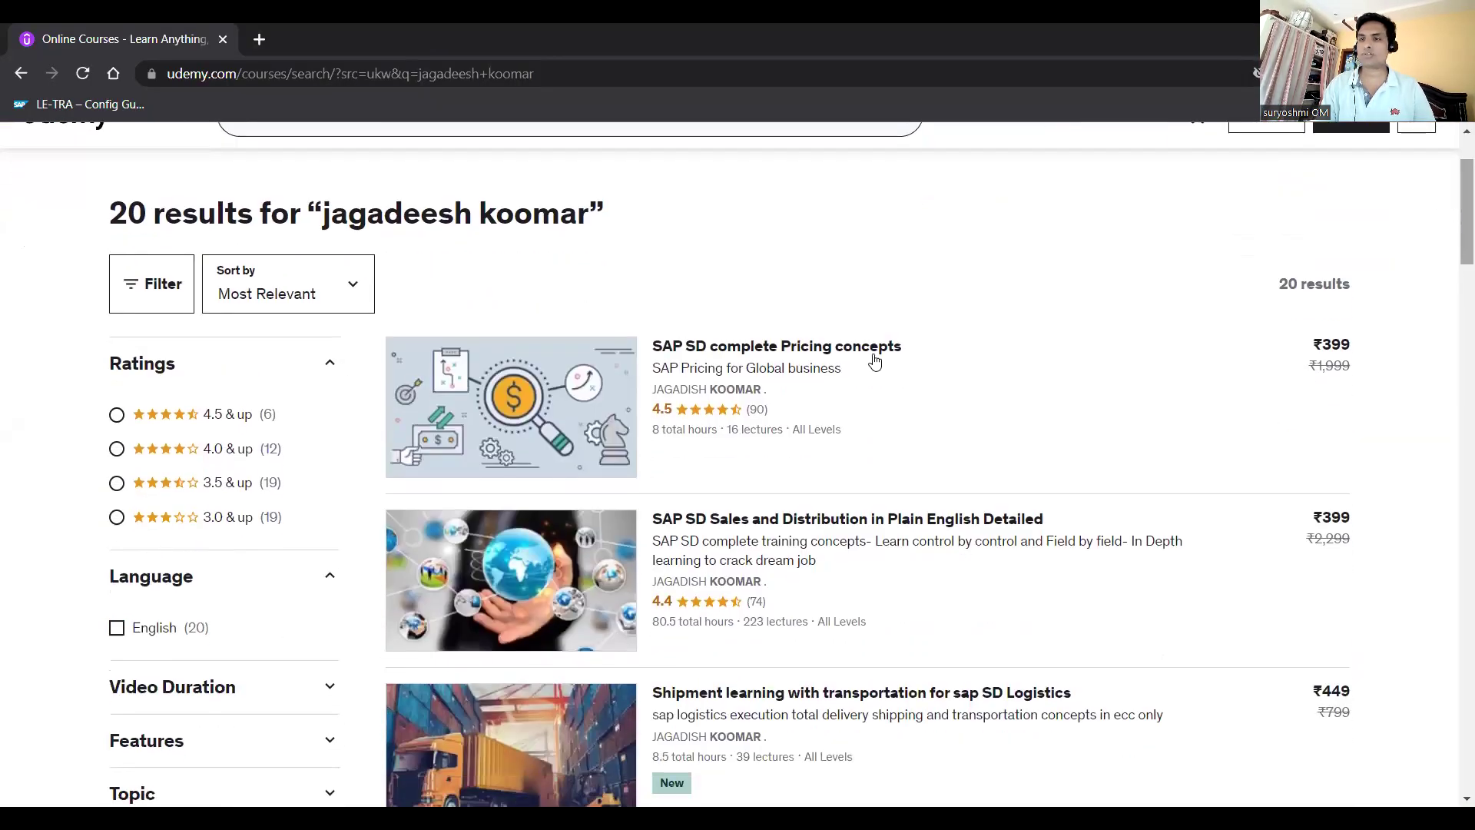
mouse_move(874, 359)
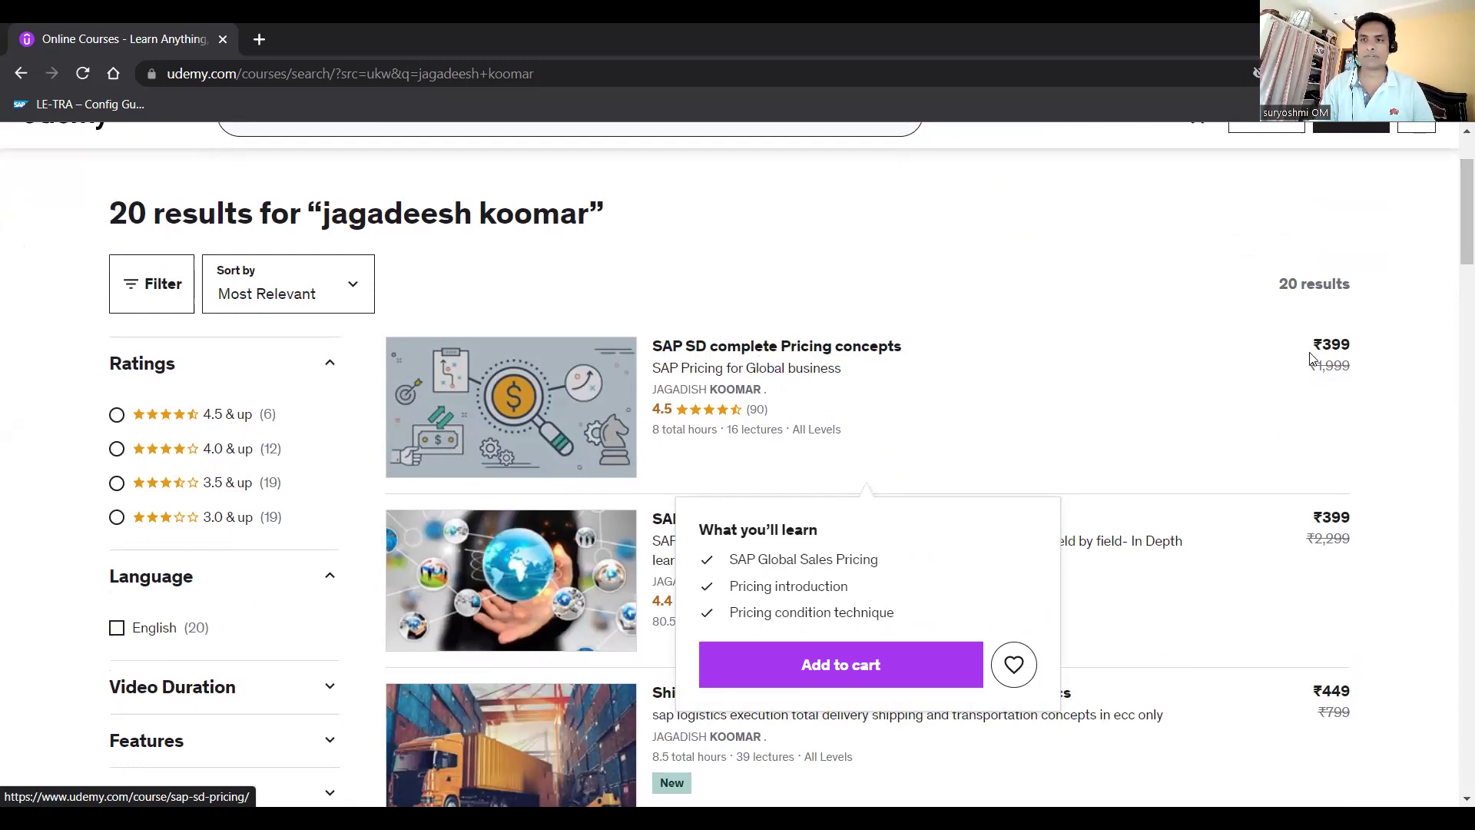
left_click_drag(1458, 242, 1454, 284)
mouse_move(925, 240)
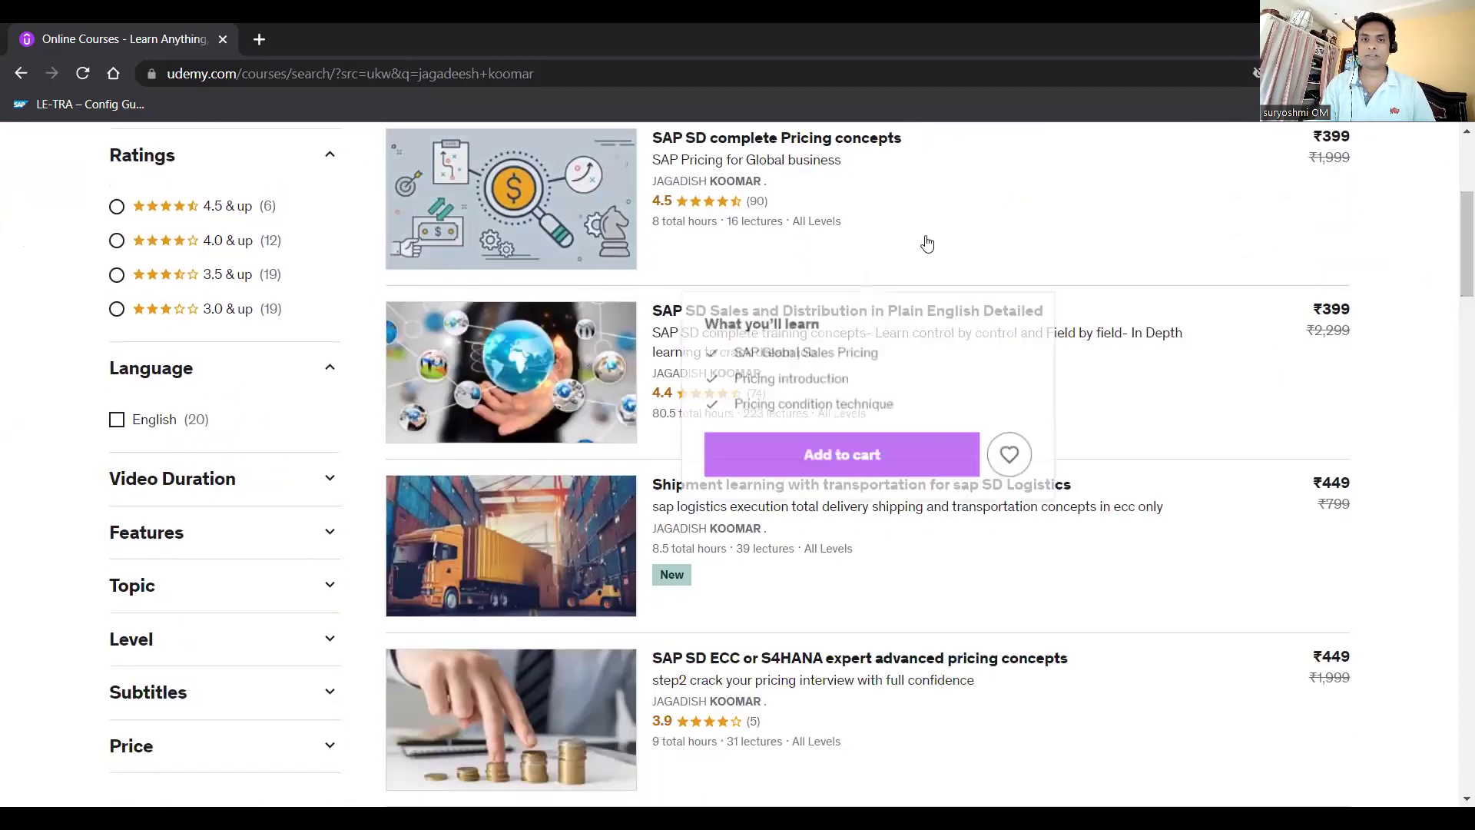
mouse_move(935, 444)
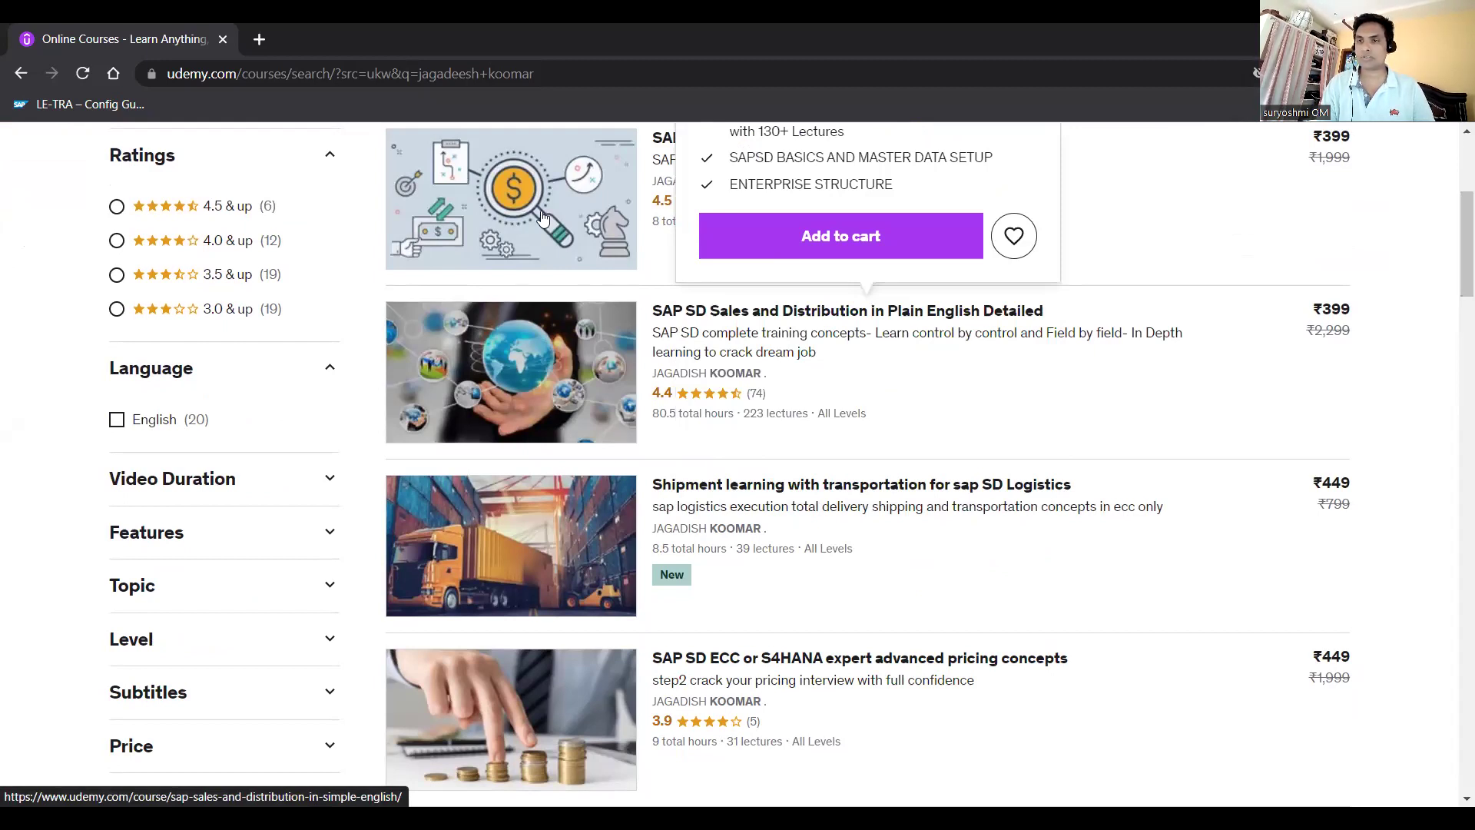
mouse_move(978, 154)
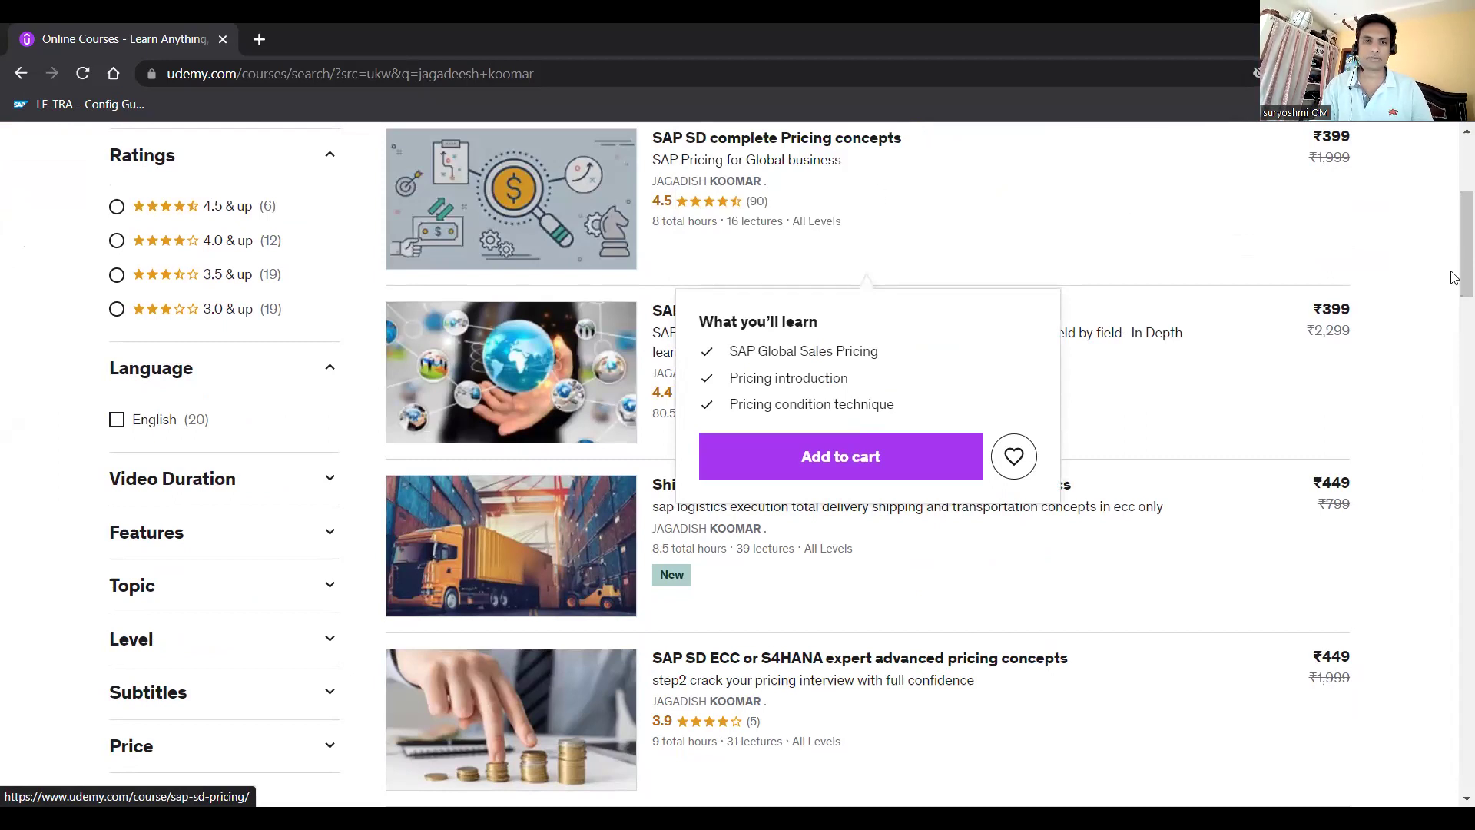
scroll(991, 290, "down", 2)
mouse_move(890, 292)
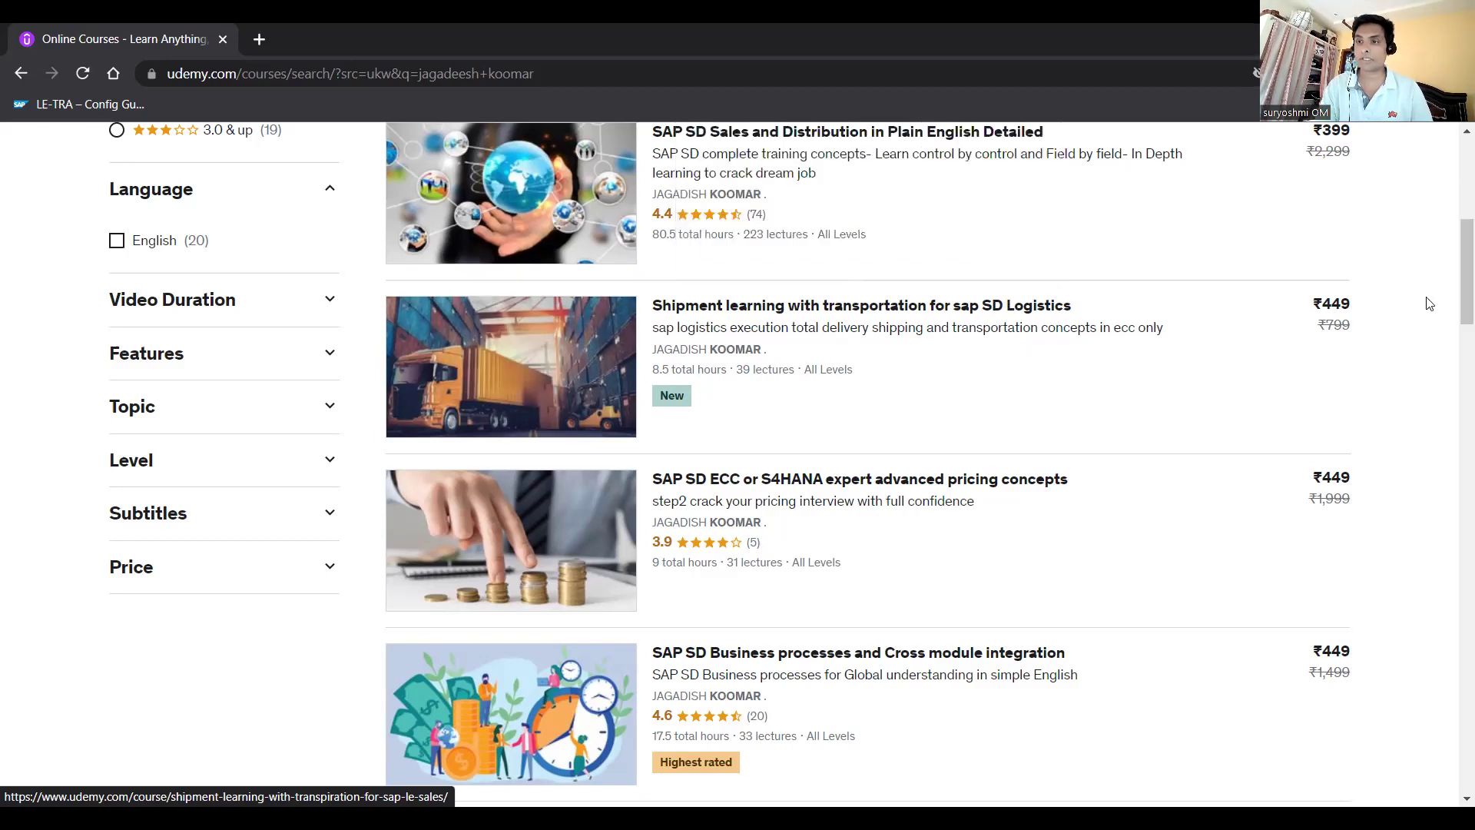
left_click_drag(1455, 306, 1455, 335)
mouse_move(812, 317)
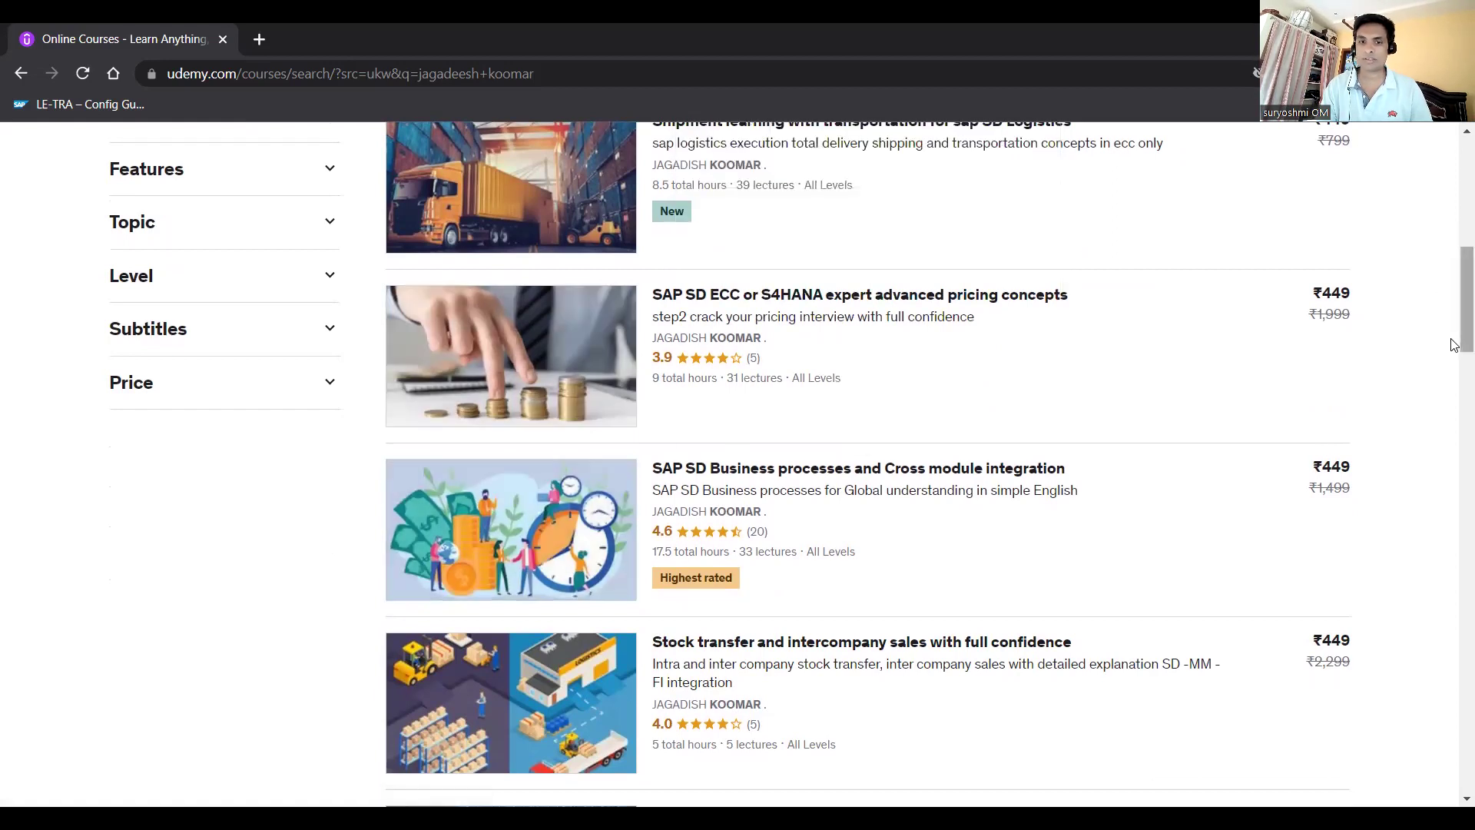
scroll(1454, 345, "down", 8)
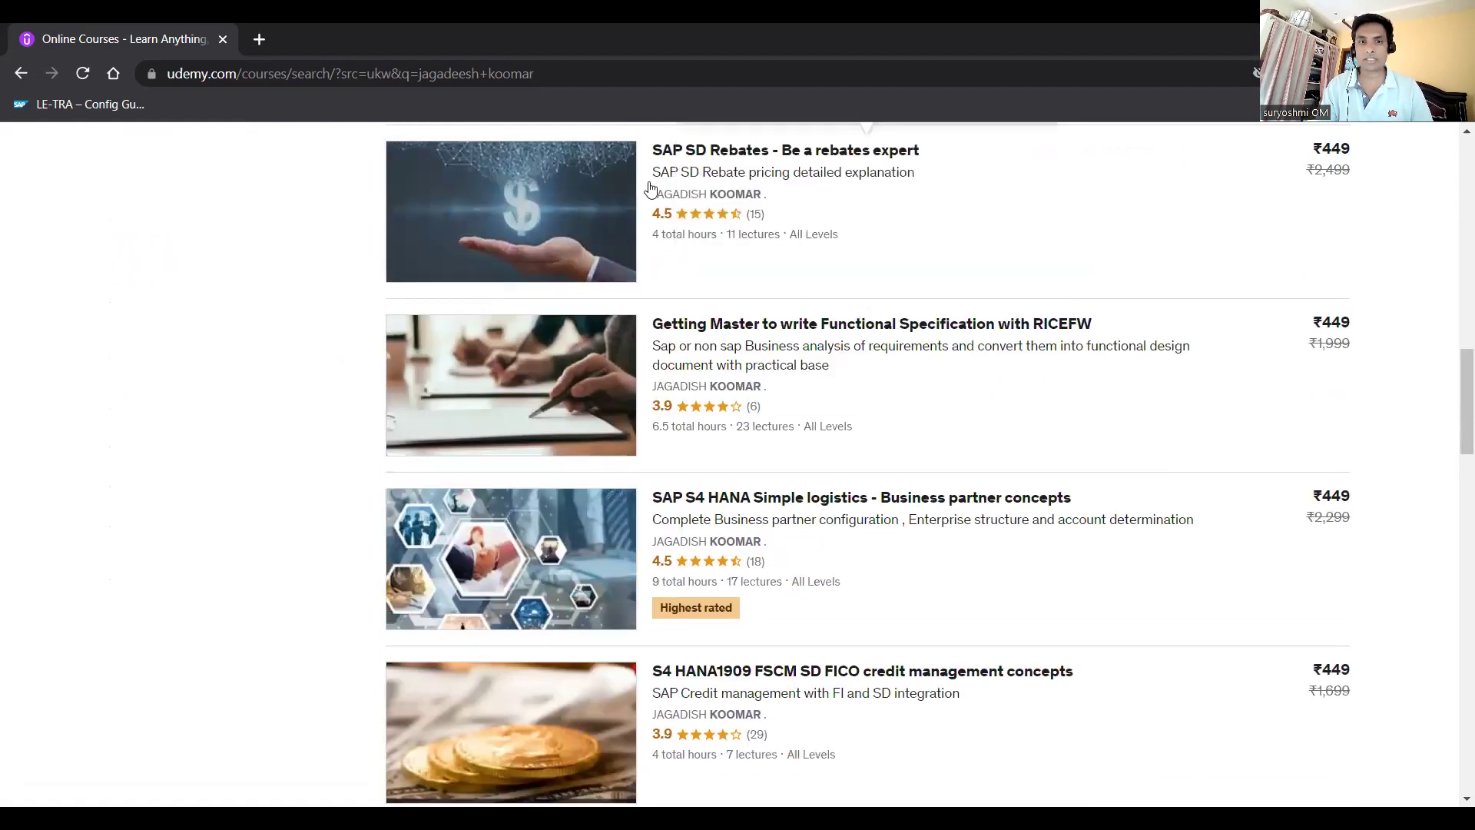
mouse_move(454, 415)
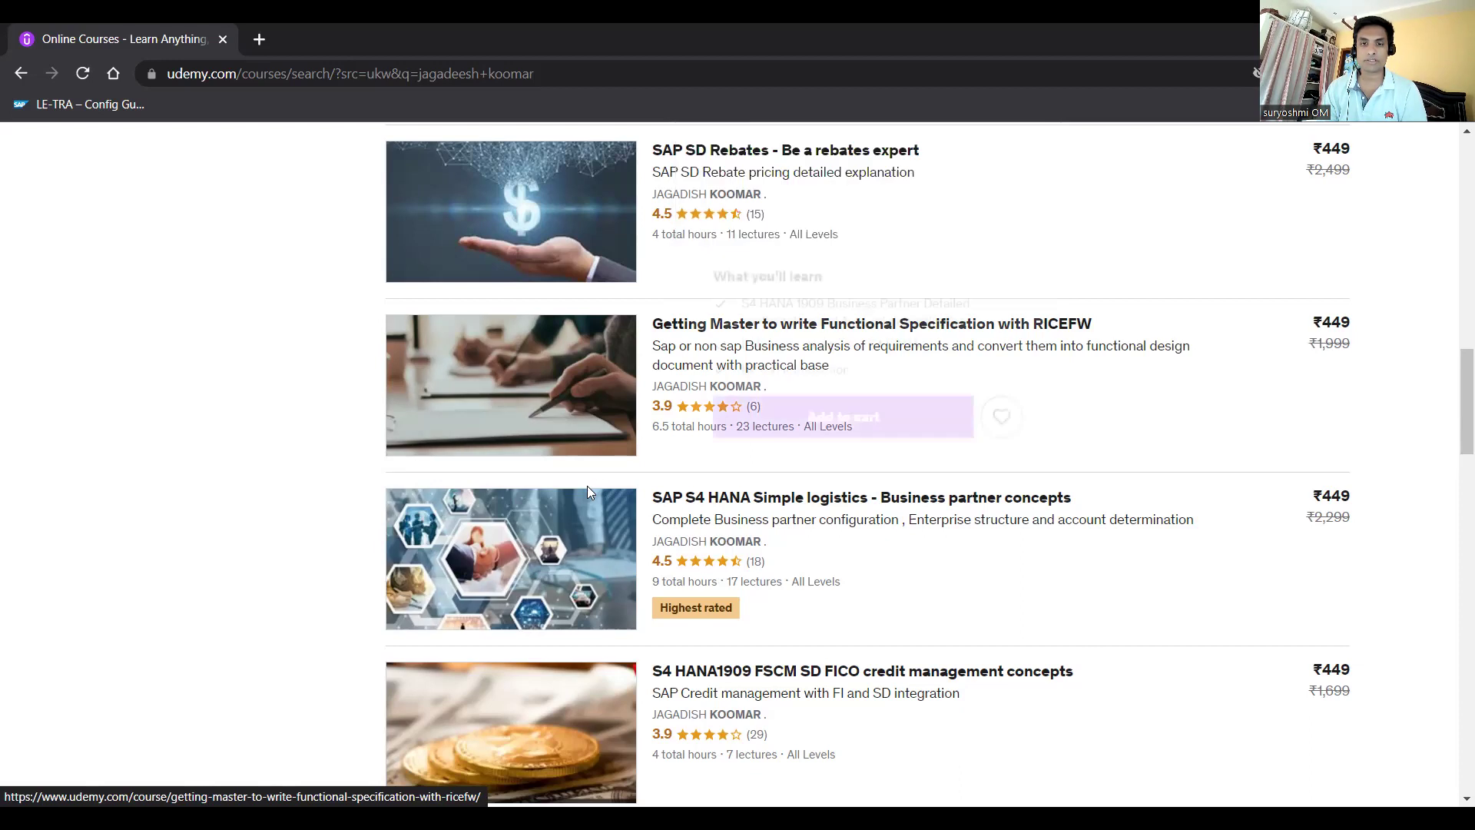
mouse_move(860, 542)
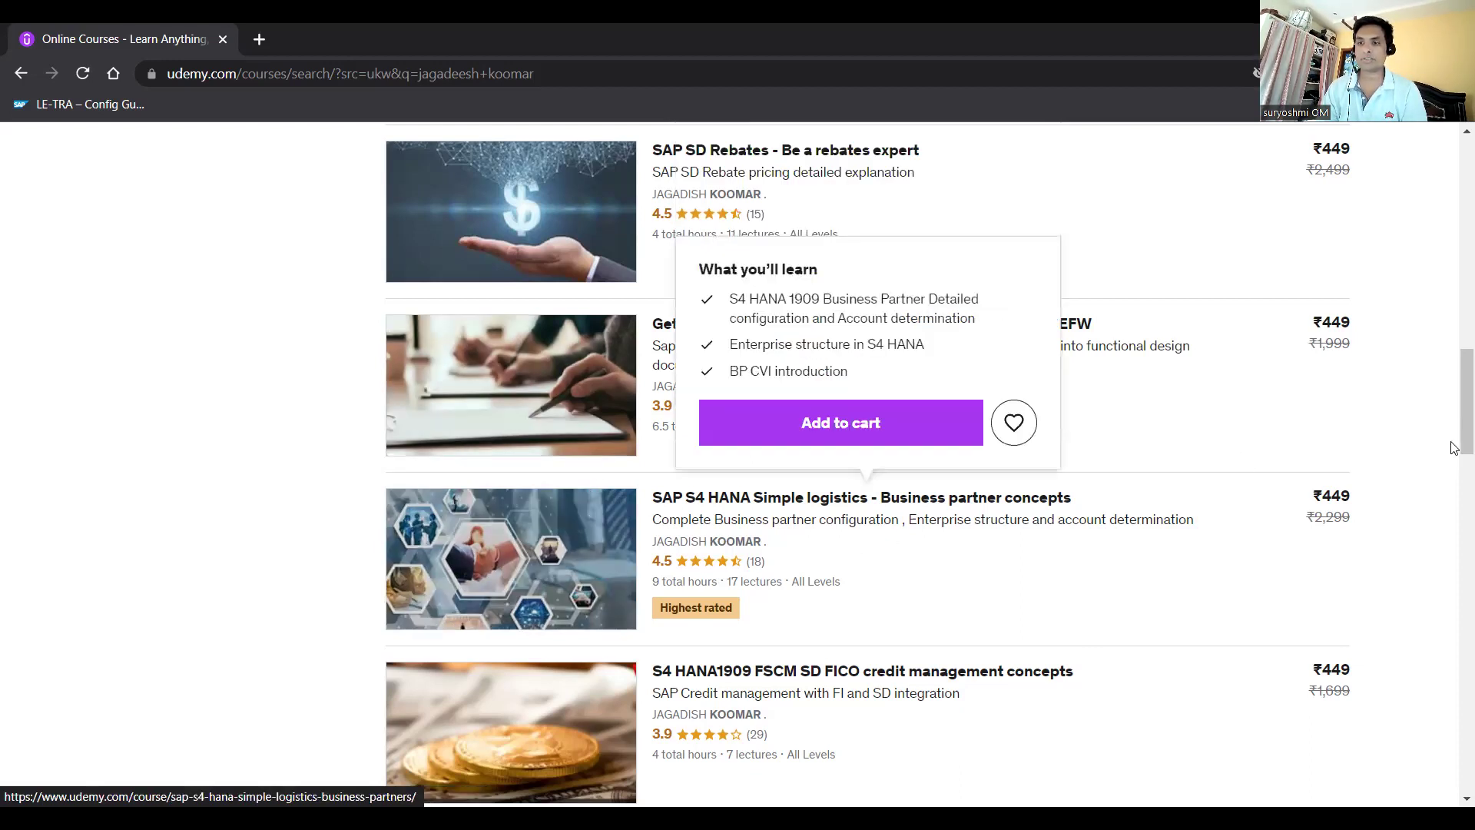
scroll(1452, 538, "down", 18)
scroll(1454, 546, "up", 7)
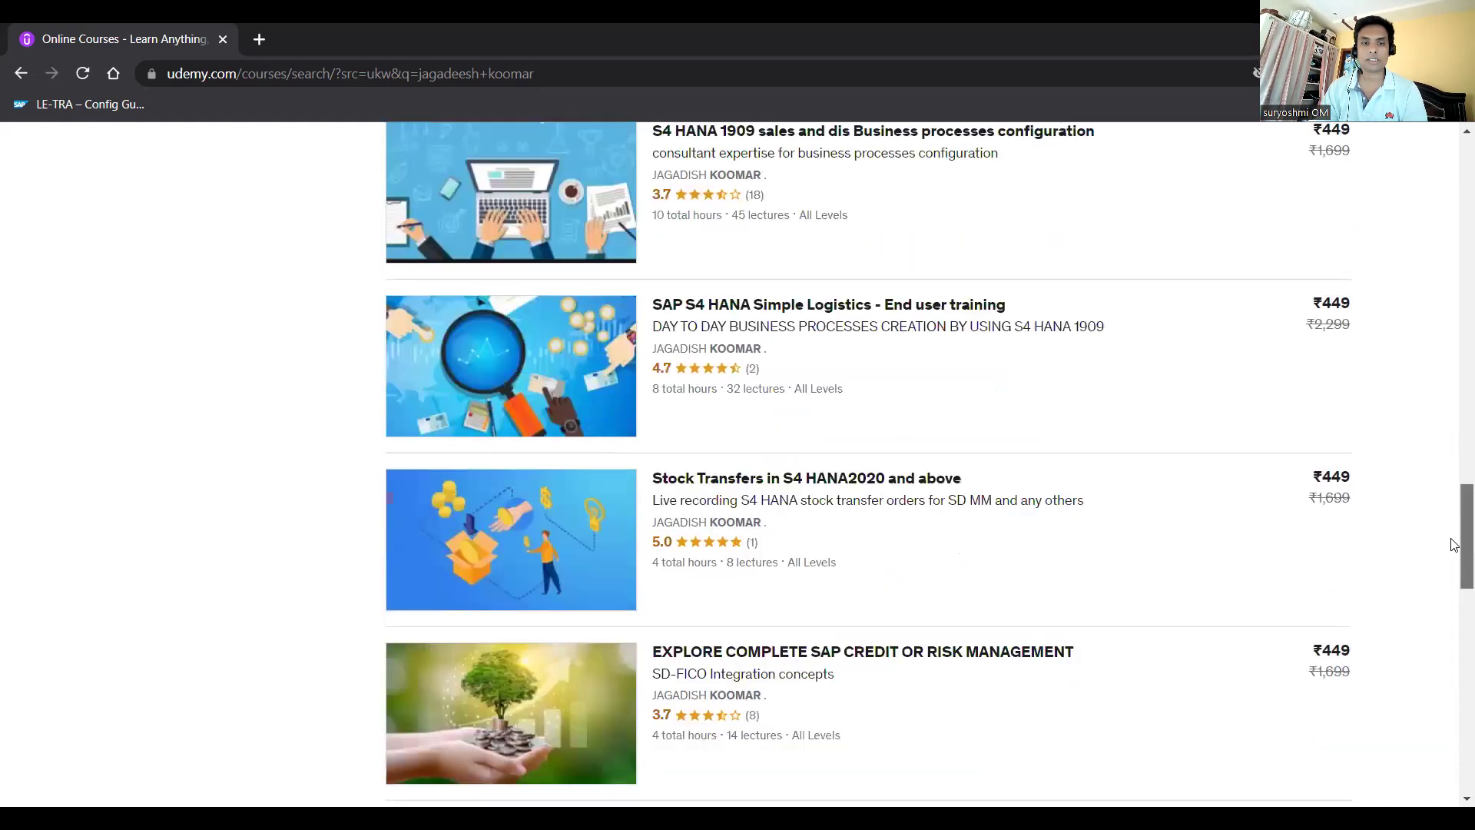
scroll(1455, 545, "down", 2)
scroll(1448, 537, "up", 20)
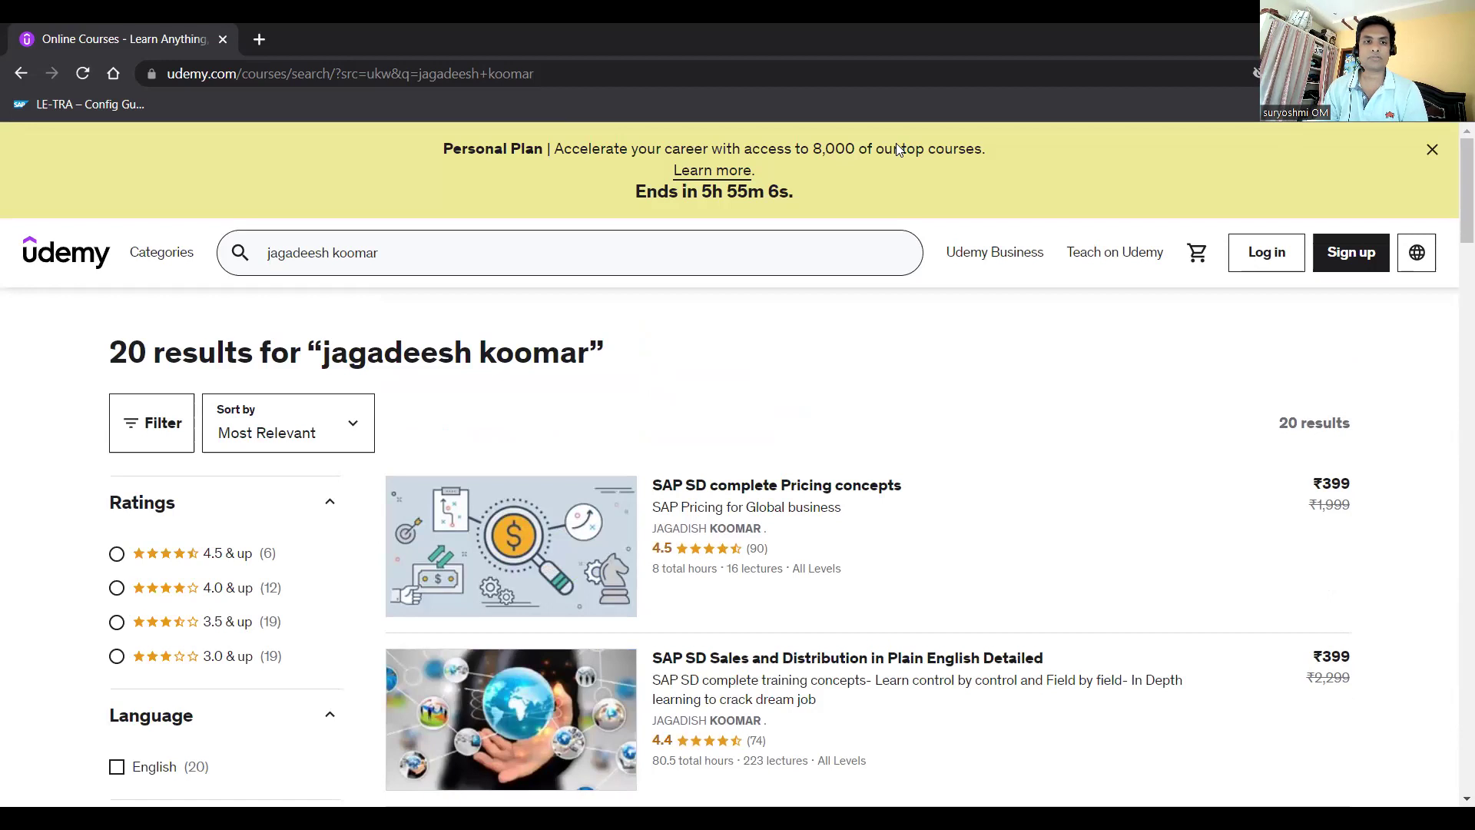
Return to SAP GUI showing delivery 80018147's picking overview.
key("alt+Tab")
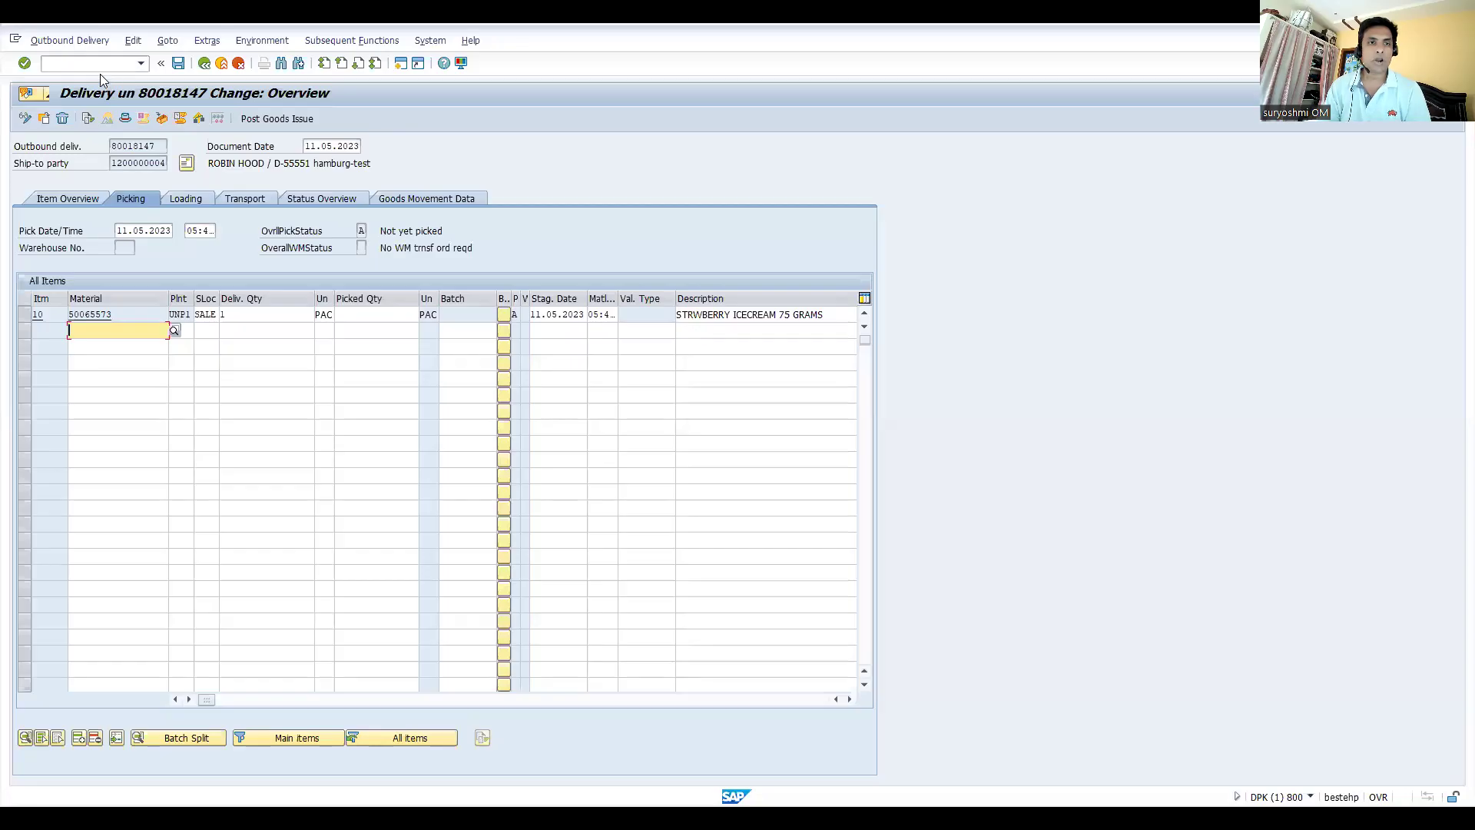
Open the shipping output types overview with /nV/38 after trying VL8.
left_click(92, 67)
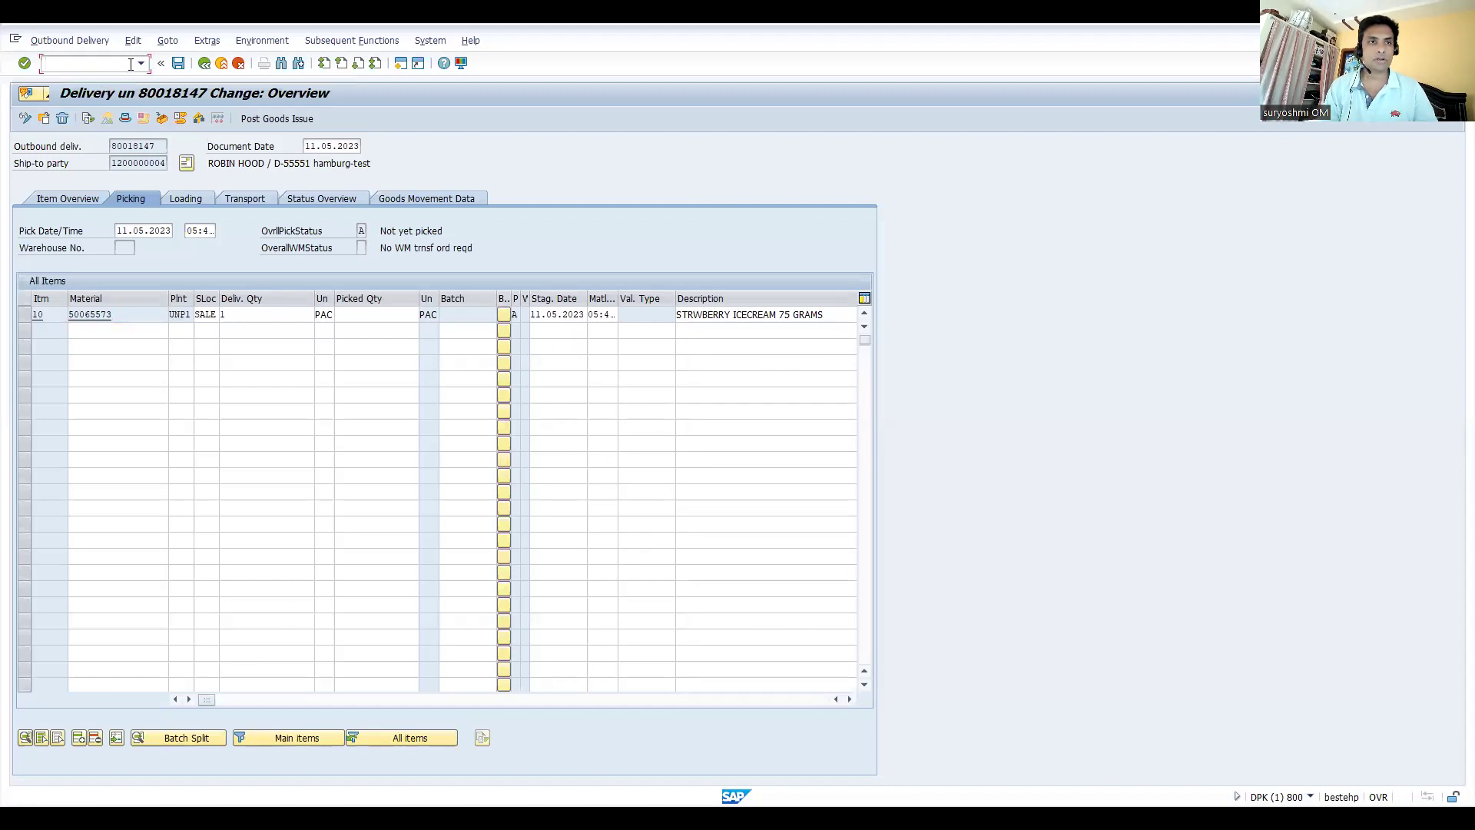
type("vl")
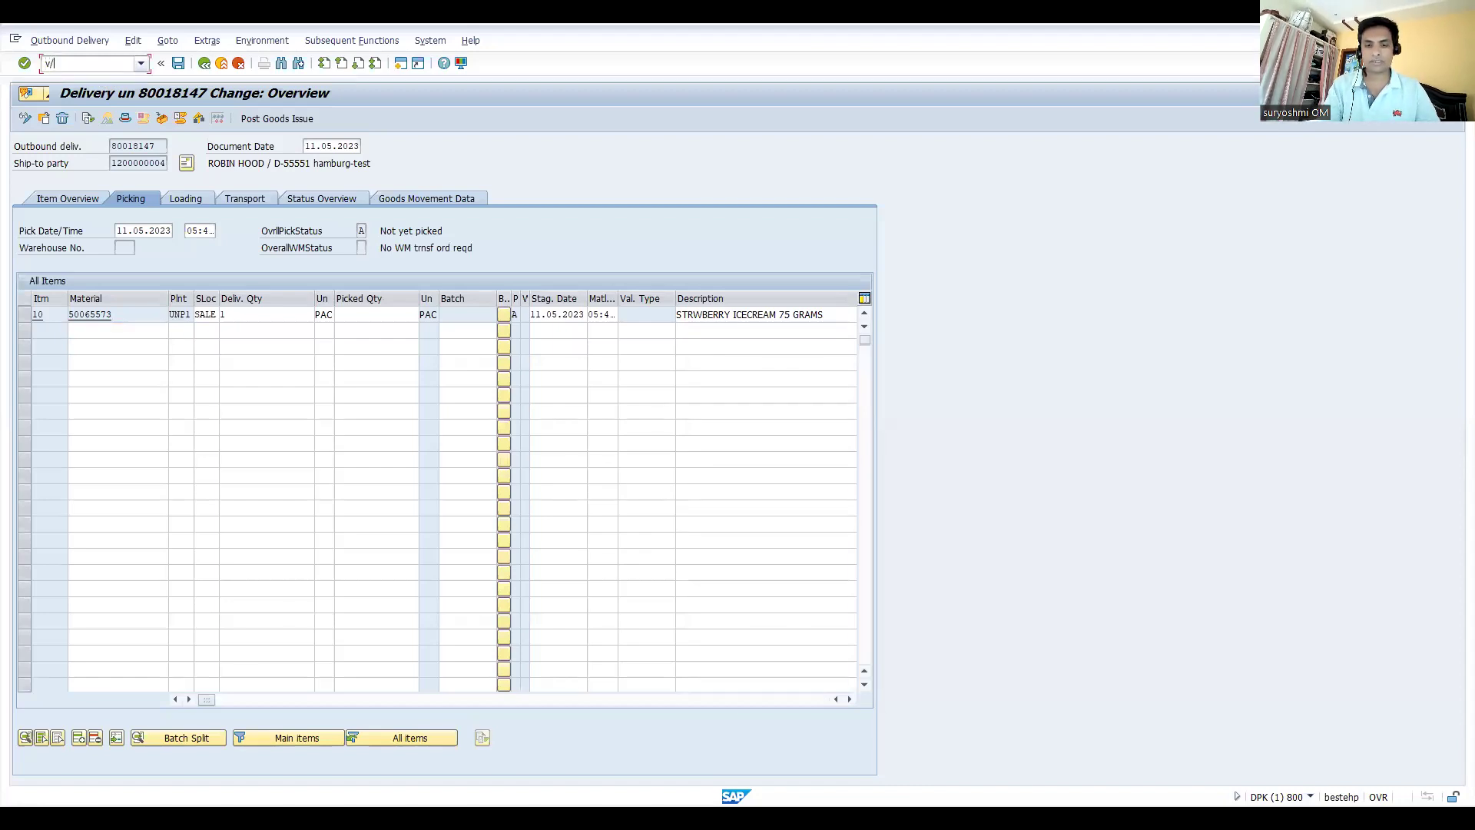
type("8")
key("Return")
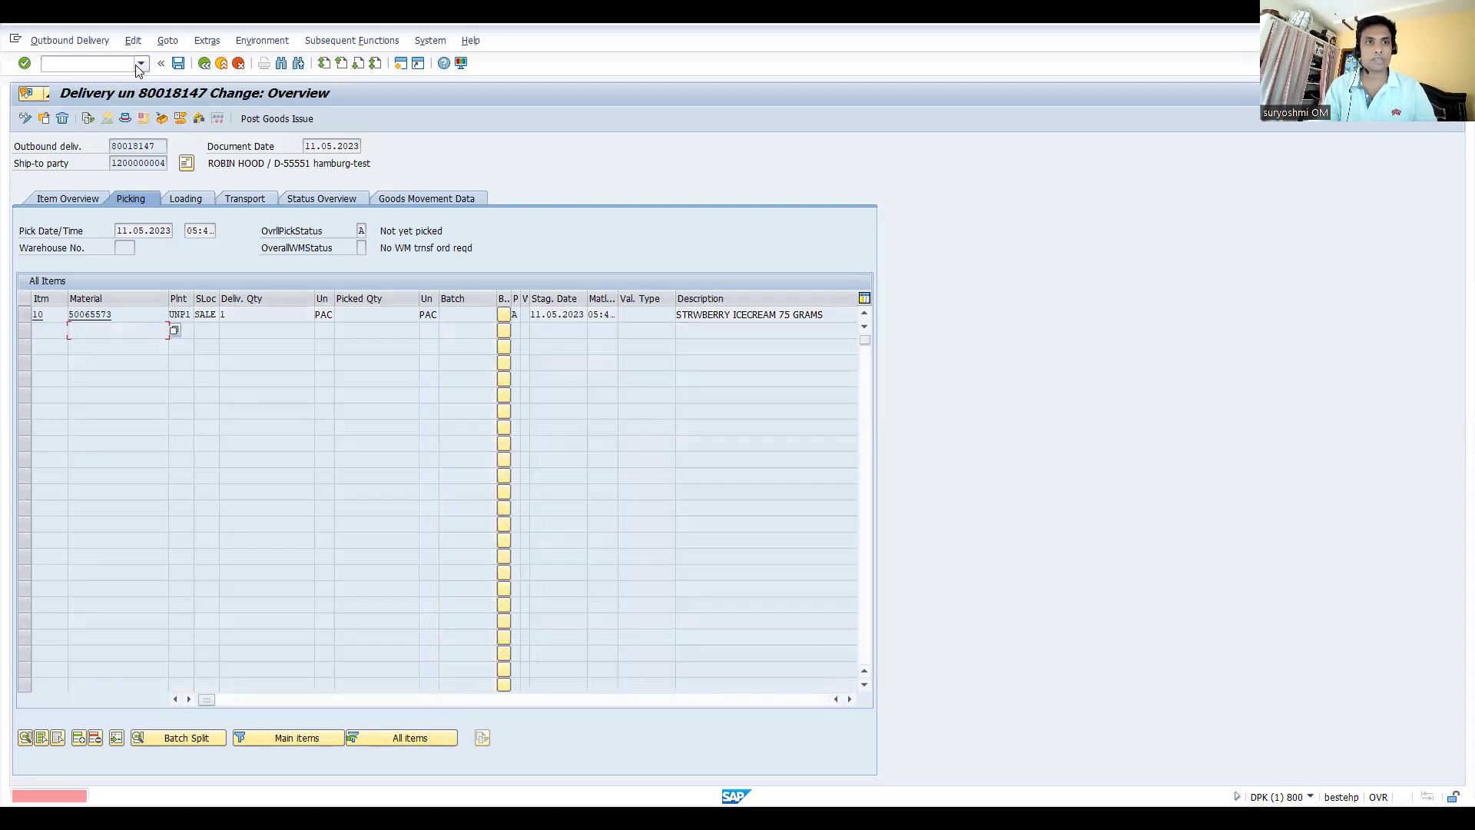
left_click(84, 61)
type("/")
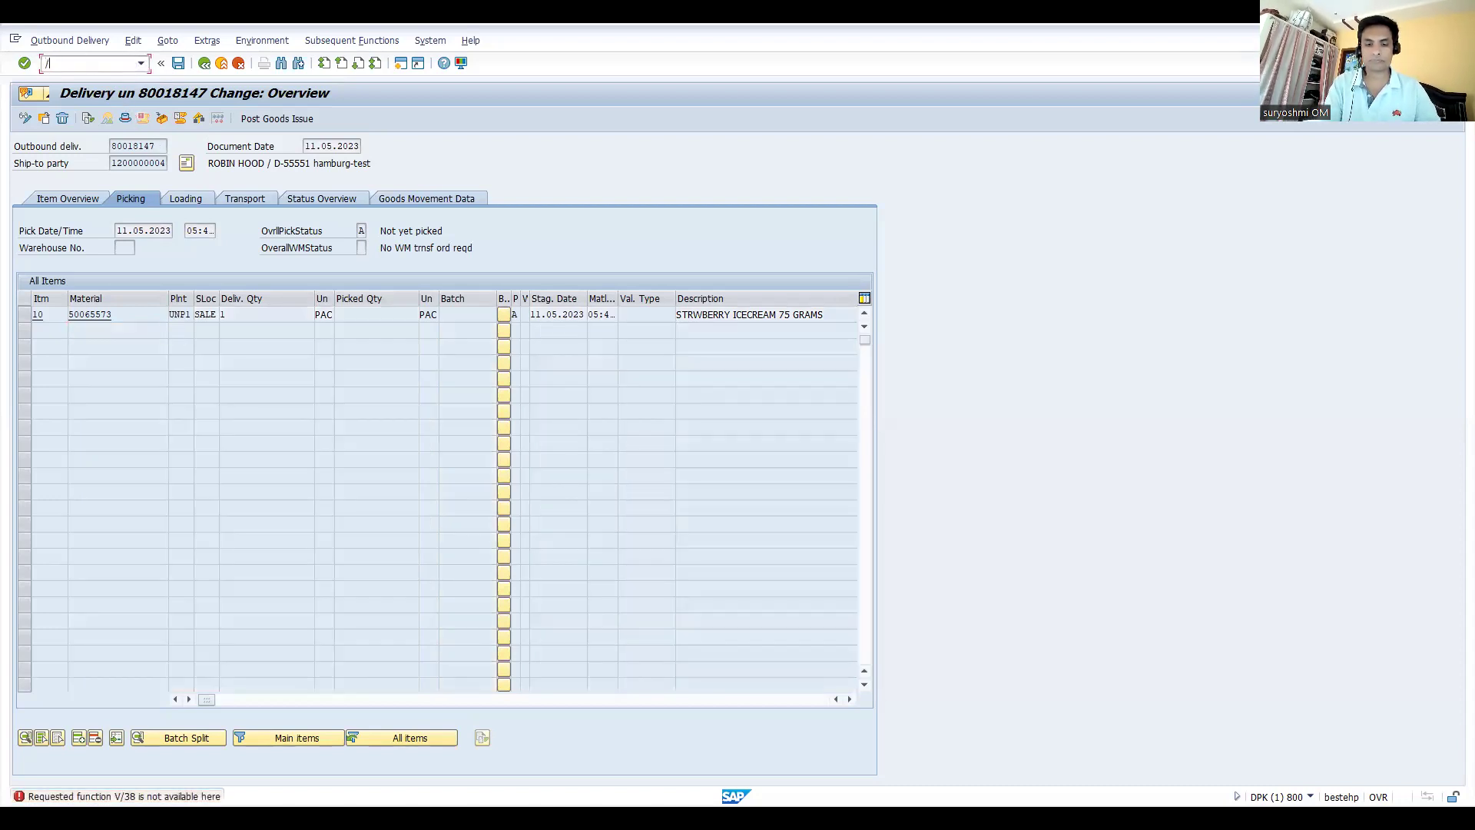
type("nv/3")
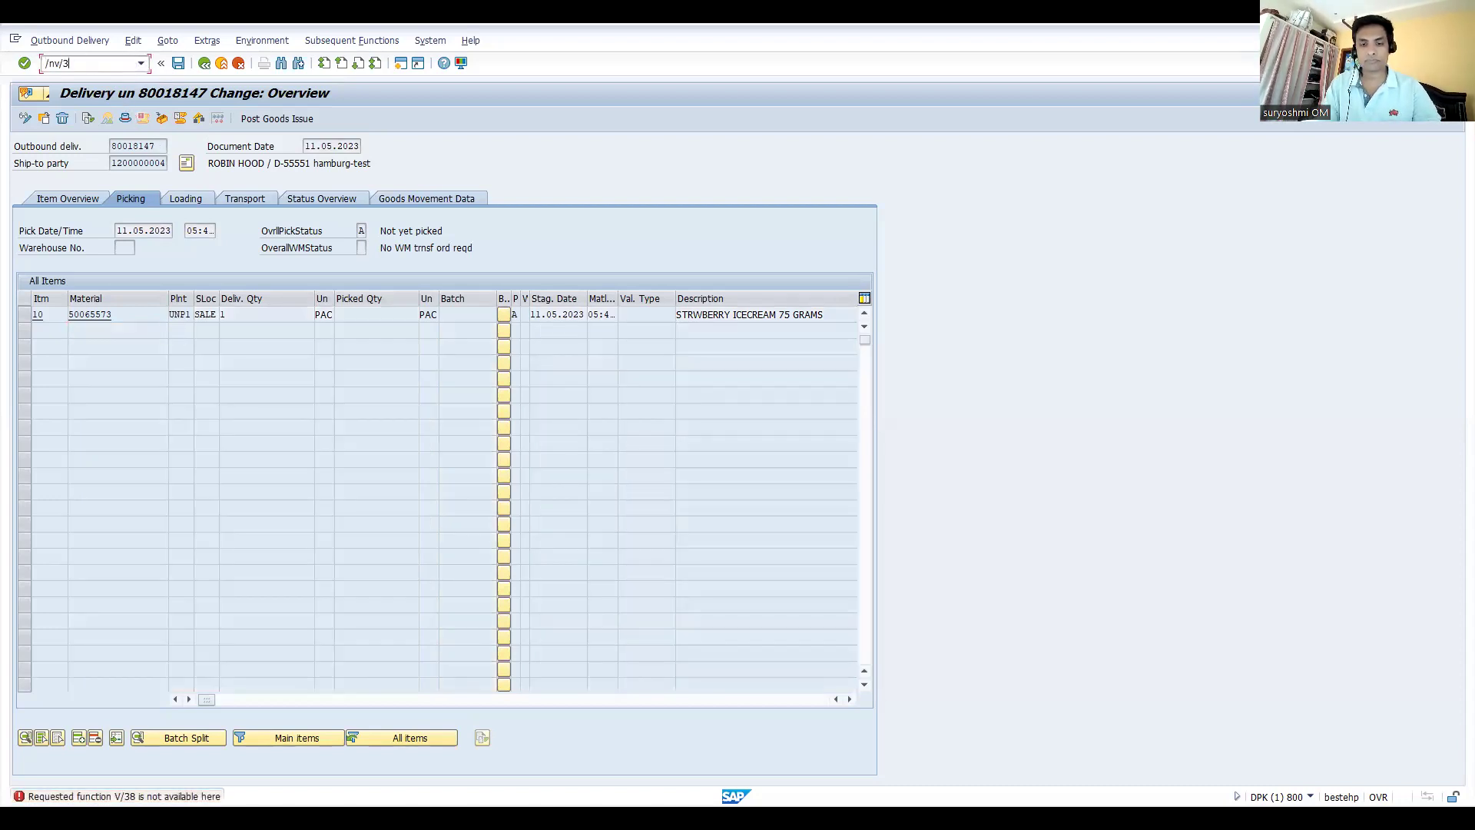
type("8")
key("Return")
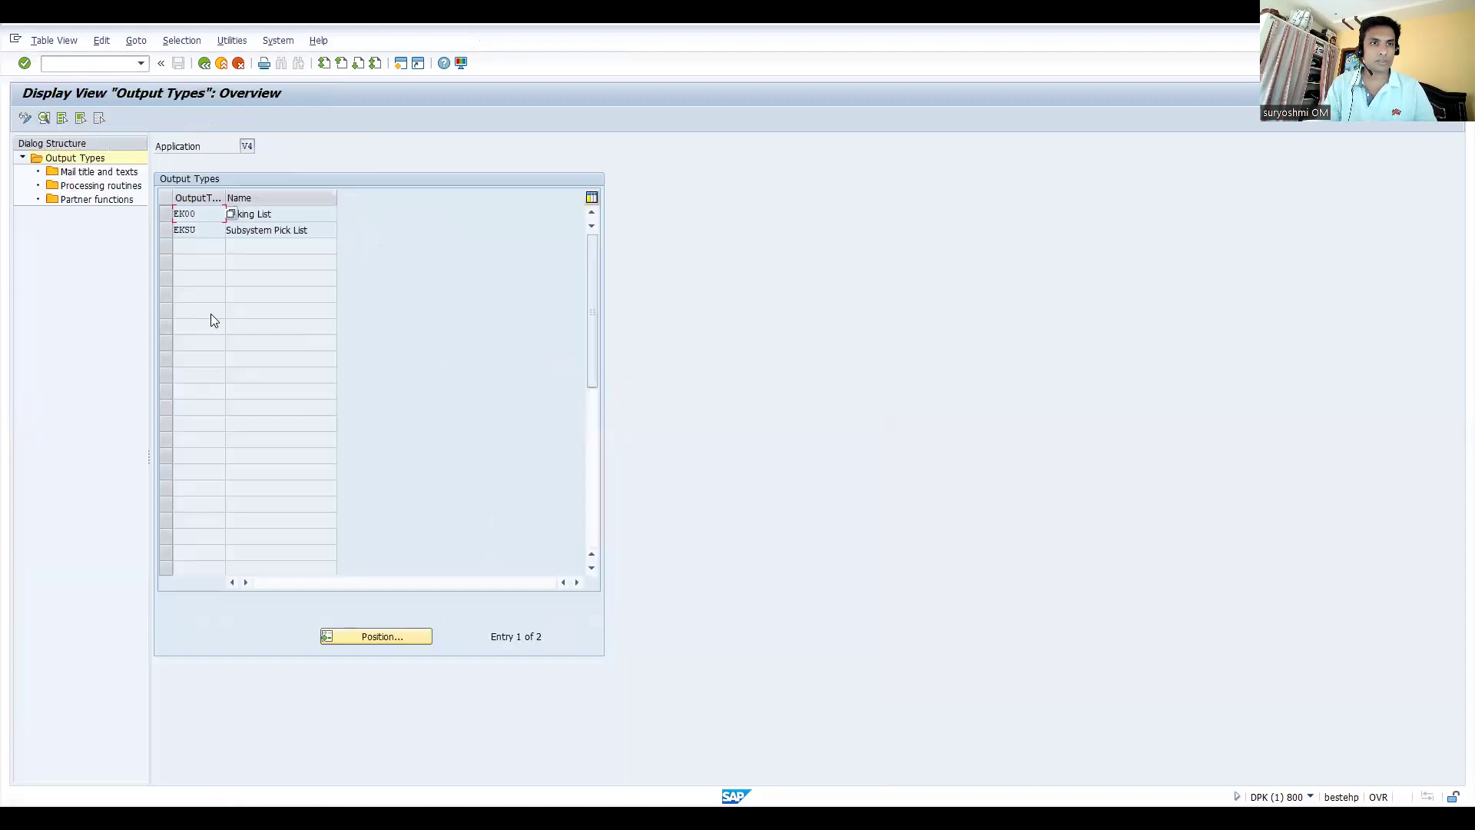
Review EK00 Picking List details: dispatch time 4, print output, storage mode 1 Print only.
left_click(205, 227)
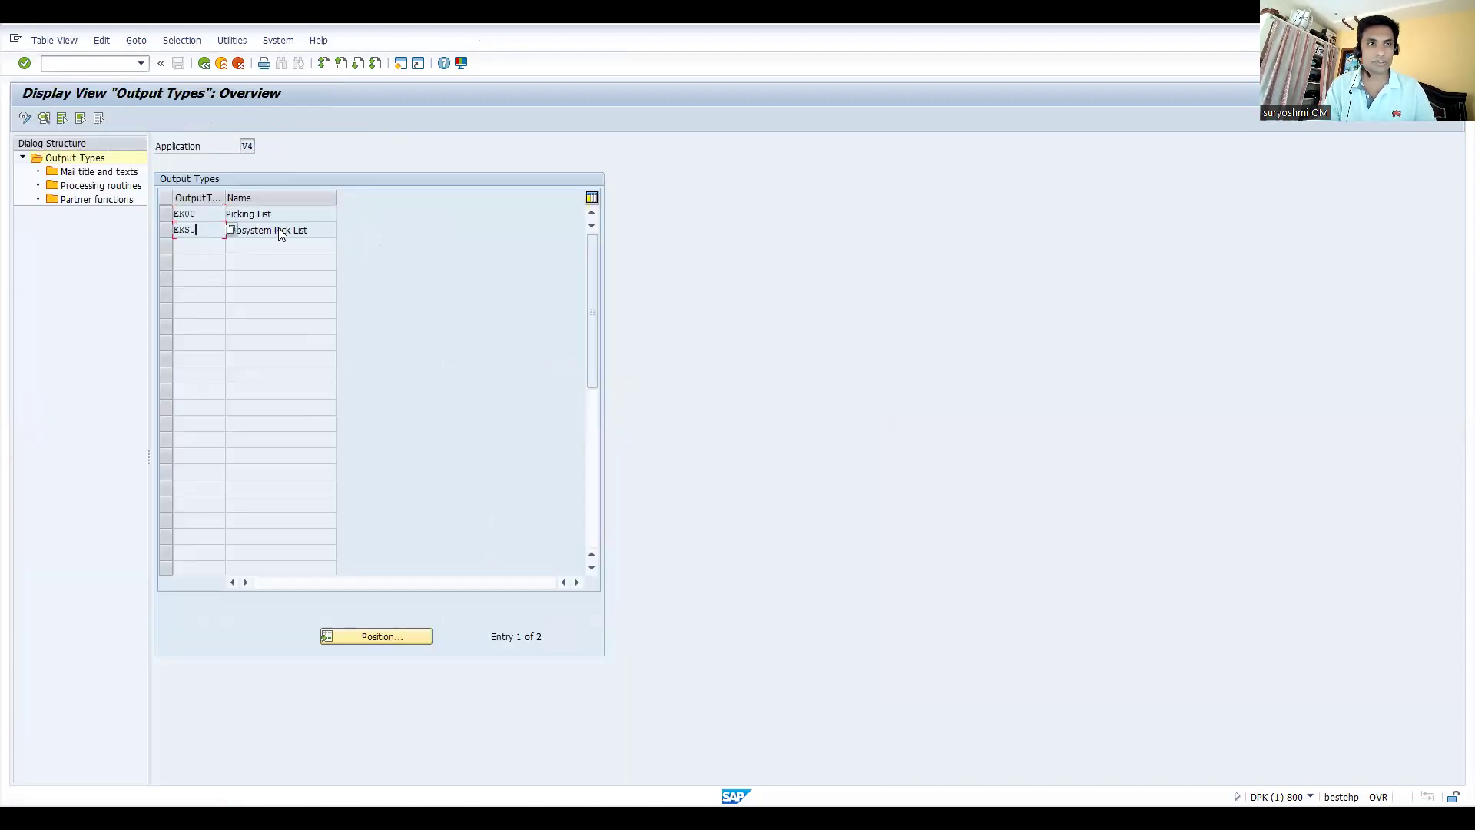
left_click(262, 214)
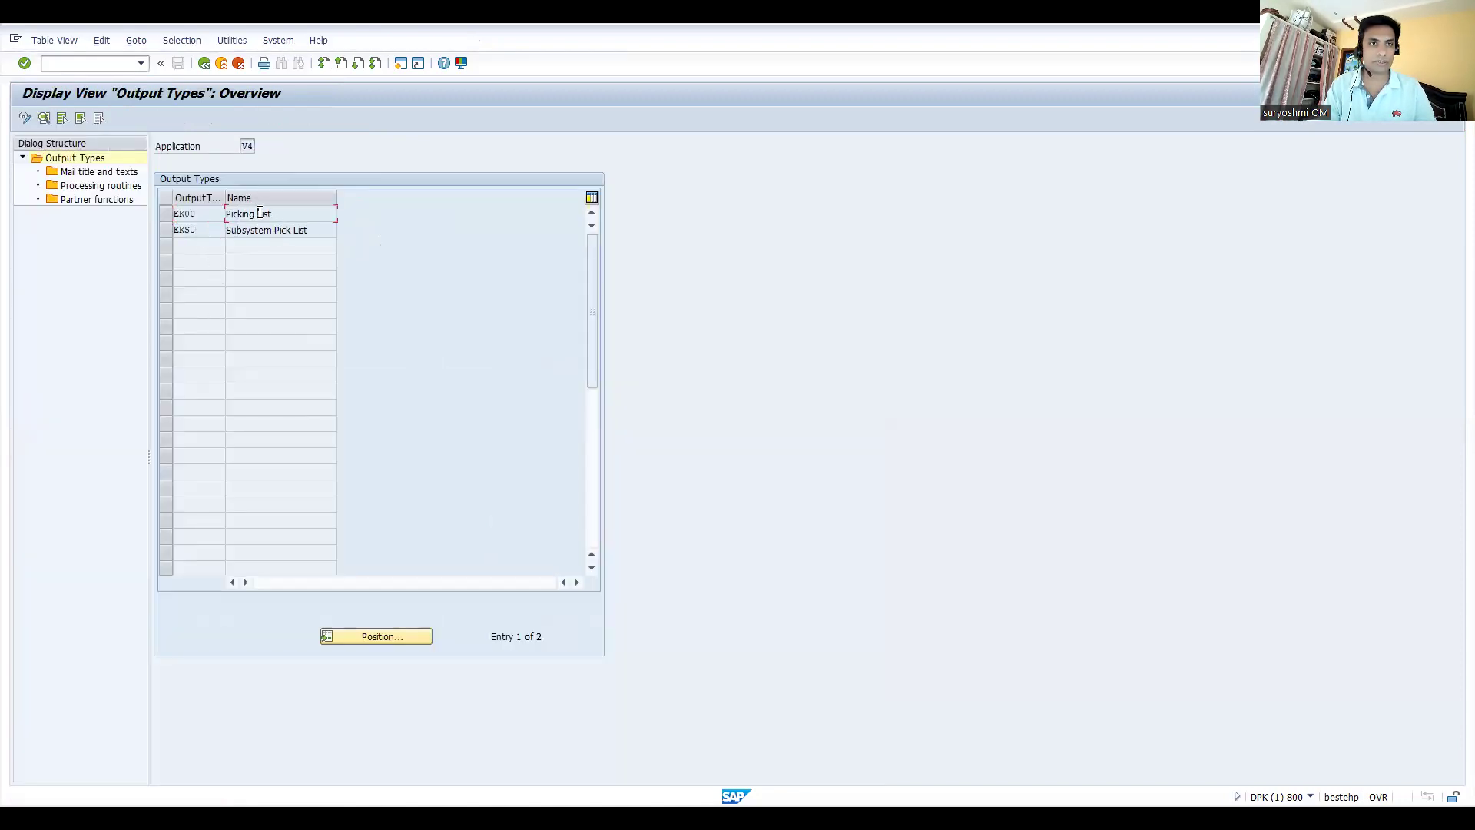
left_click(164, 212)
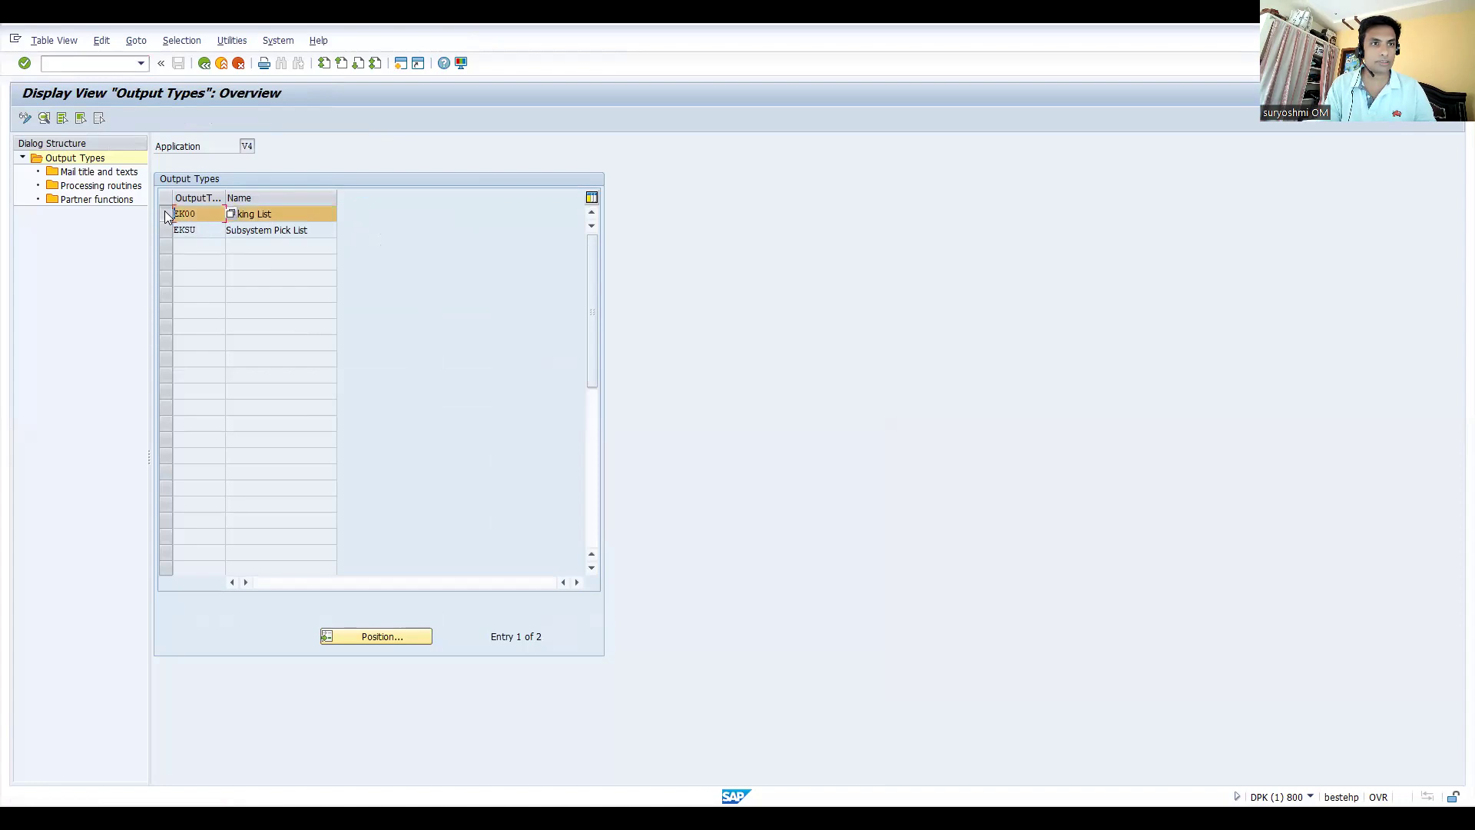
left_click(45, 119)
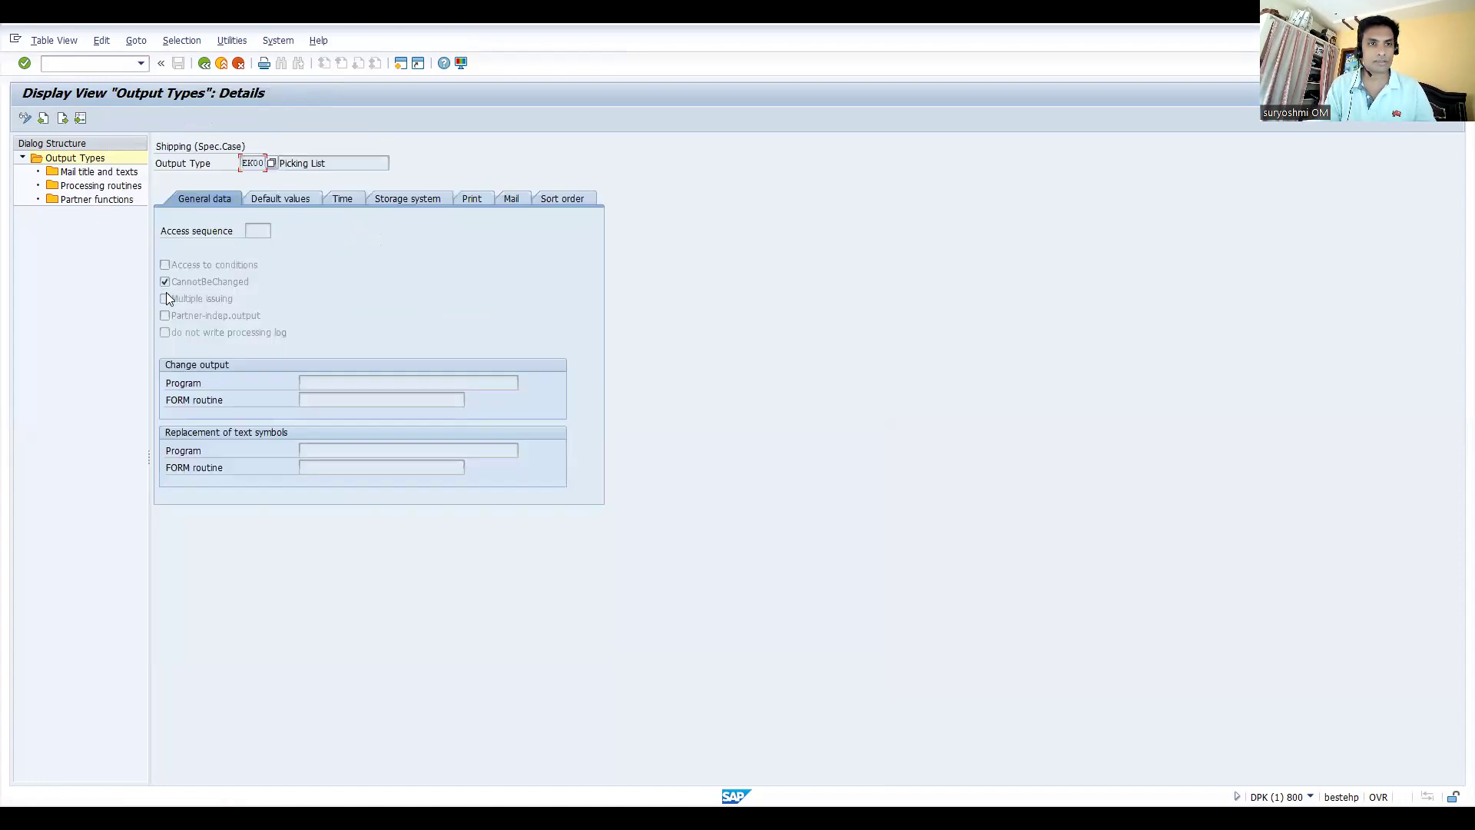
left_click(315, 197)
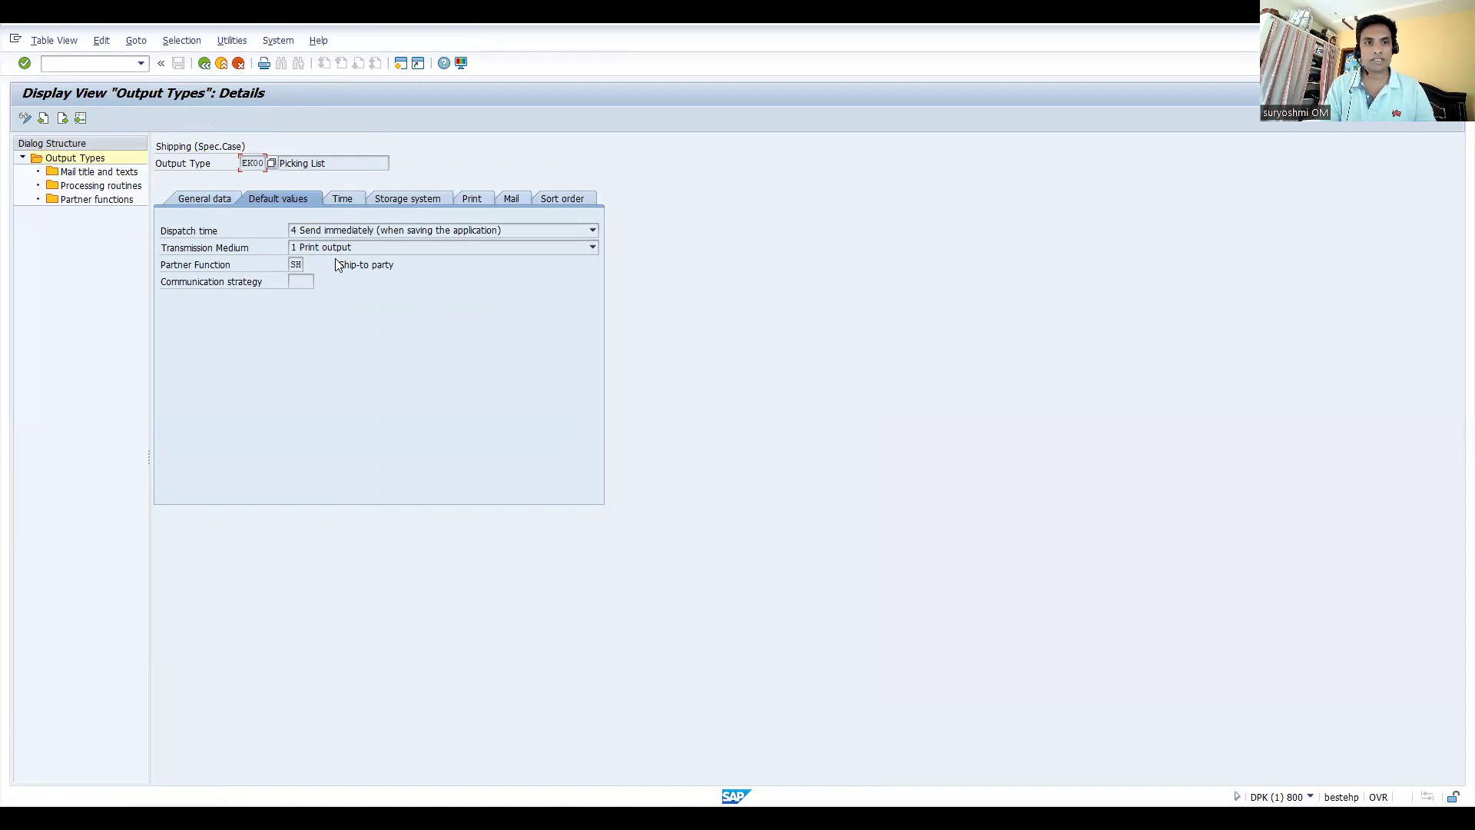
left_click(349, 200)
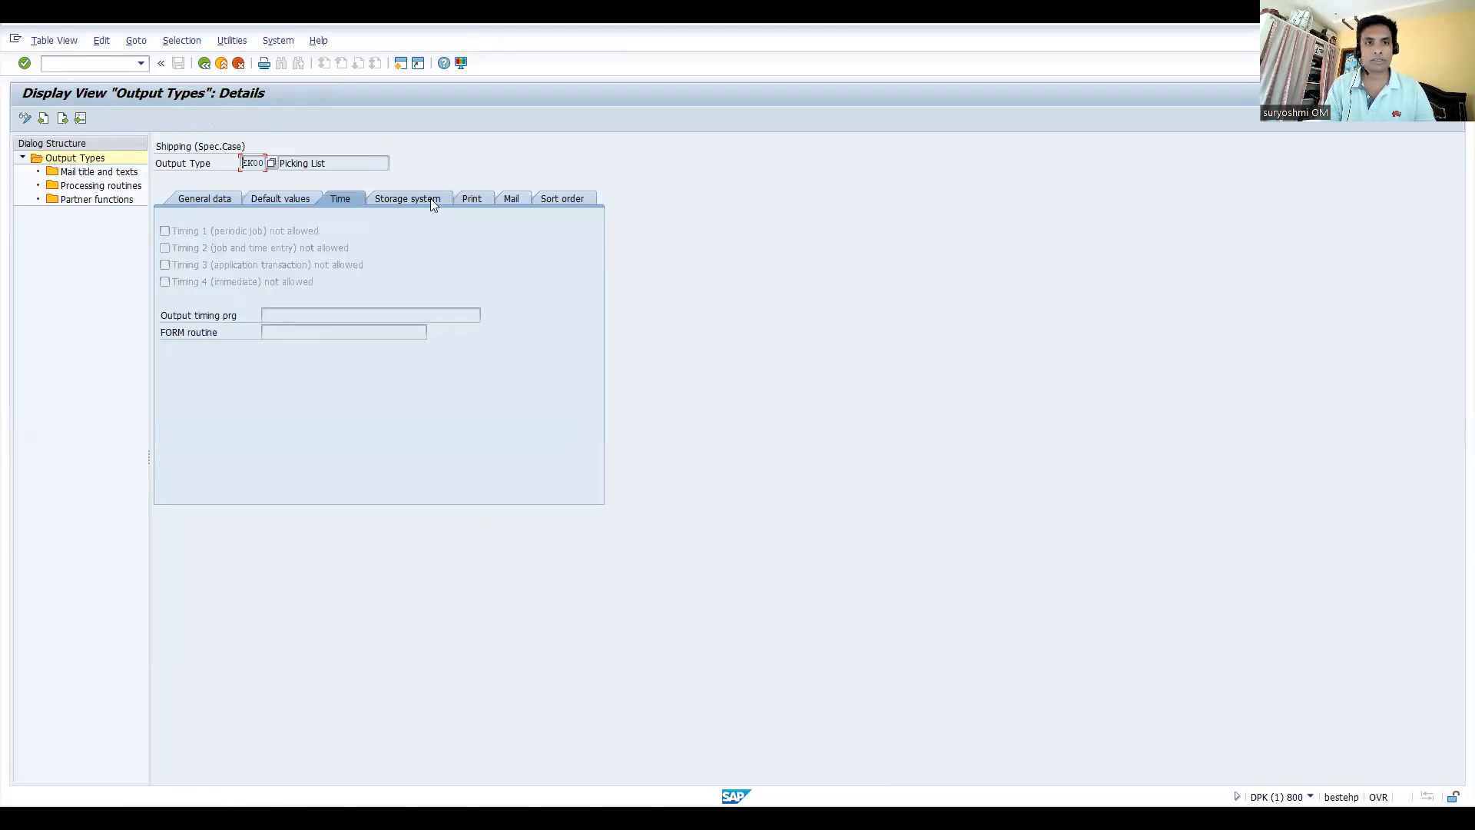
left_click(430, 199)
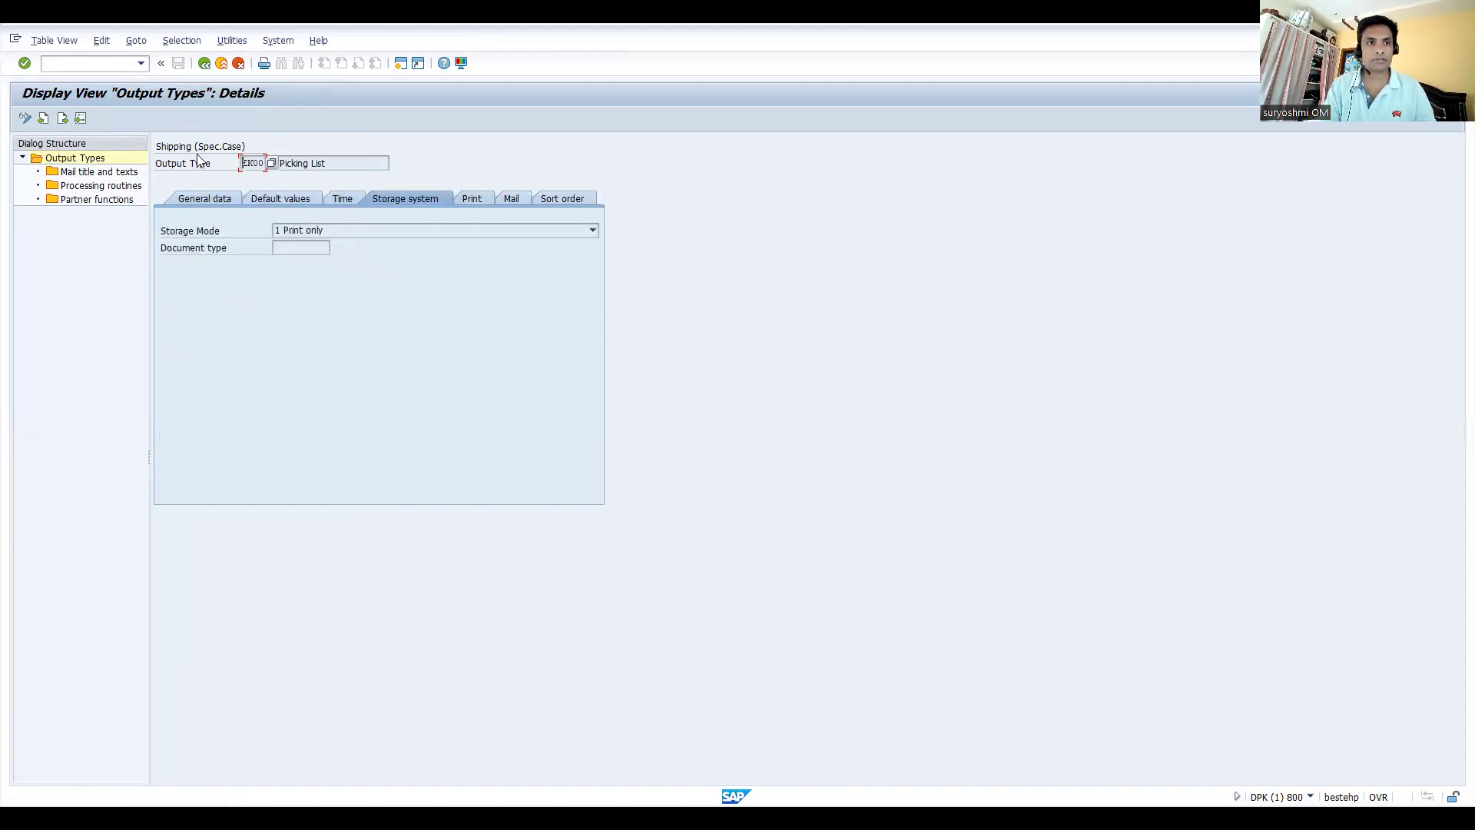
Check EK00 processing routines: program RVADEK01, routine ENTRY, SmartForm SD_PICK_SINGLE.
double_click(89, 192)
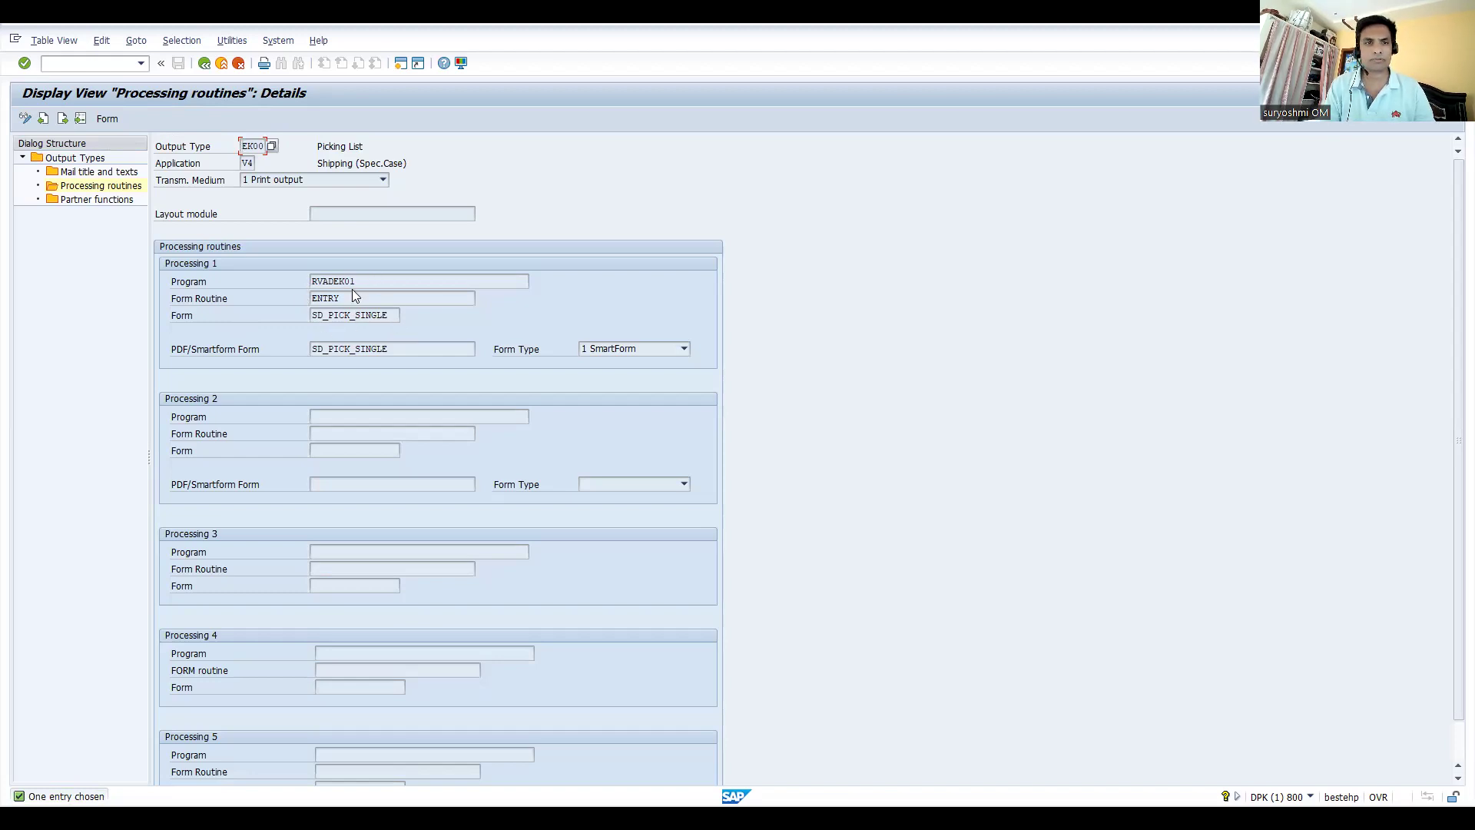
left_click(624, 354)
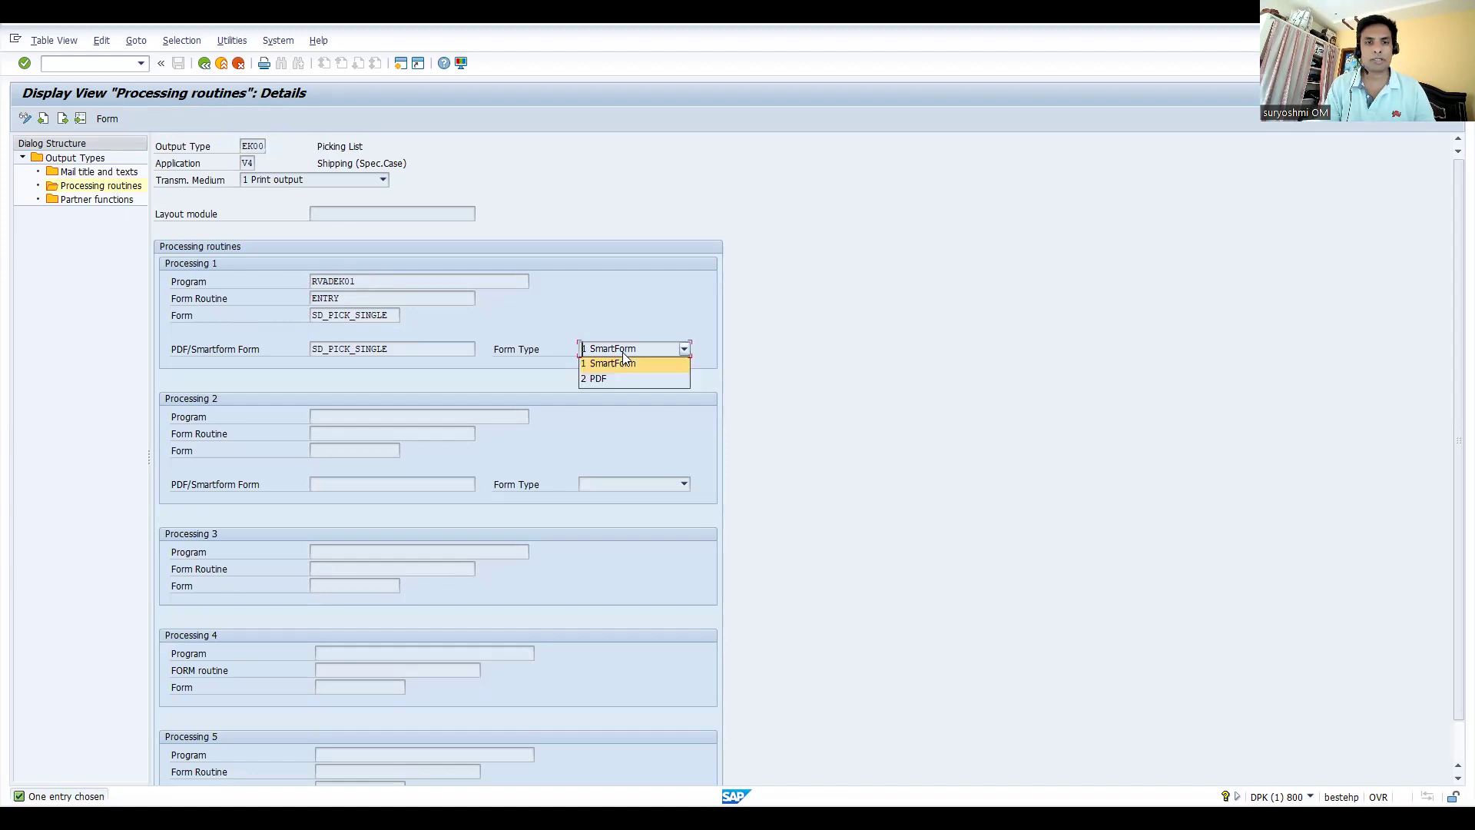
left_click(615, 363)
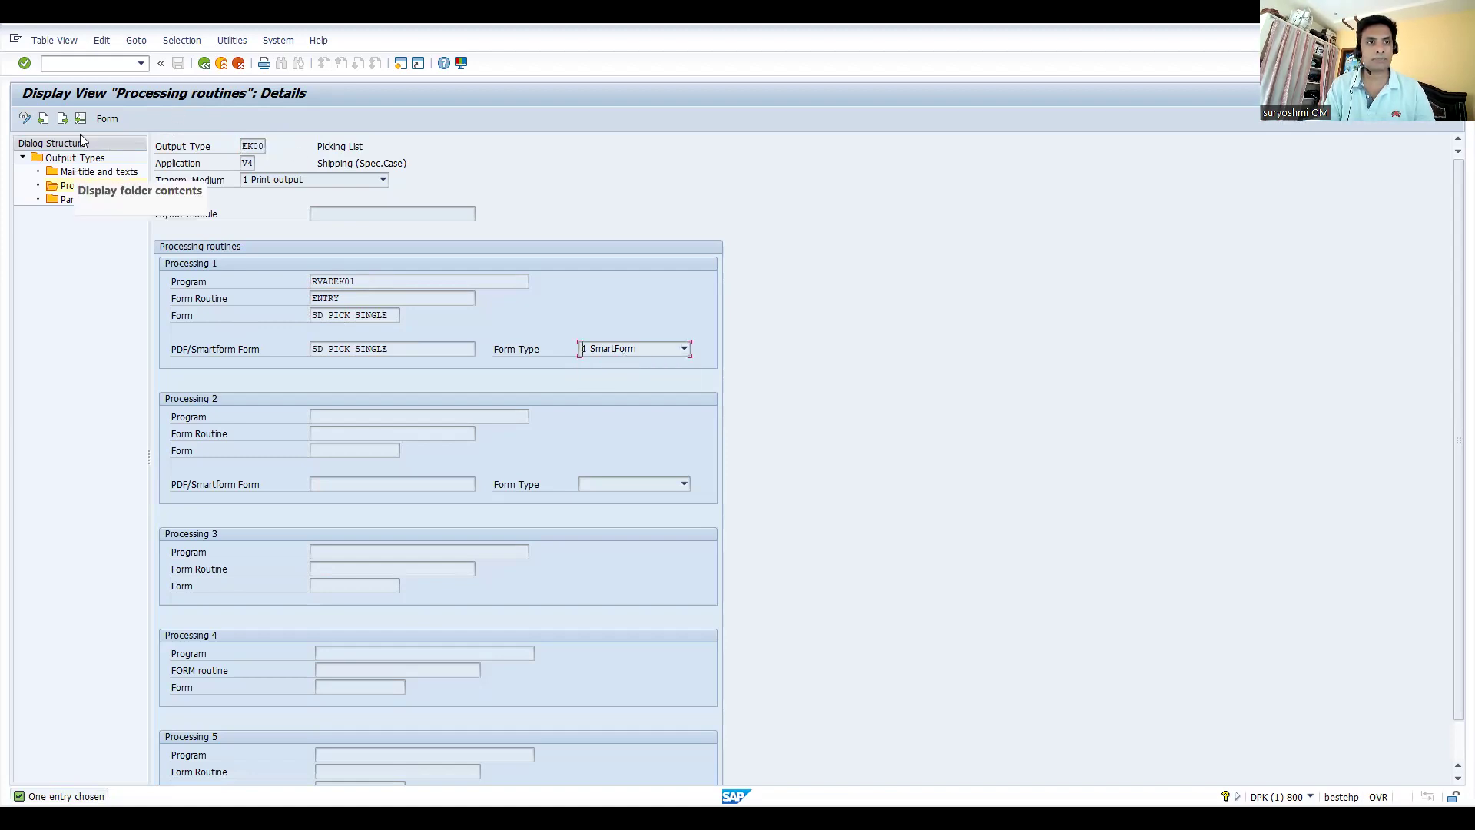
Recall /NVP01SHP from the command history for print parameter maintenance.
left_click(78, 61)
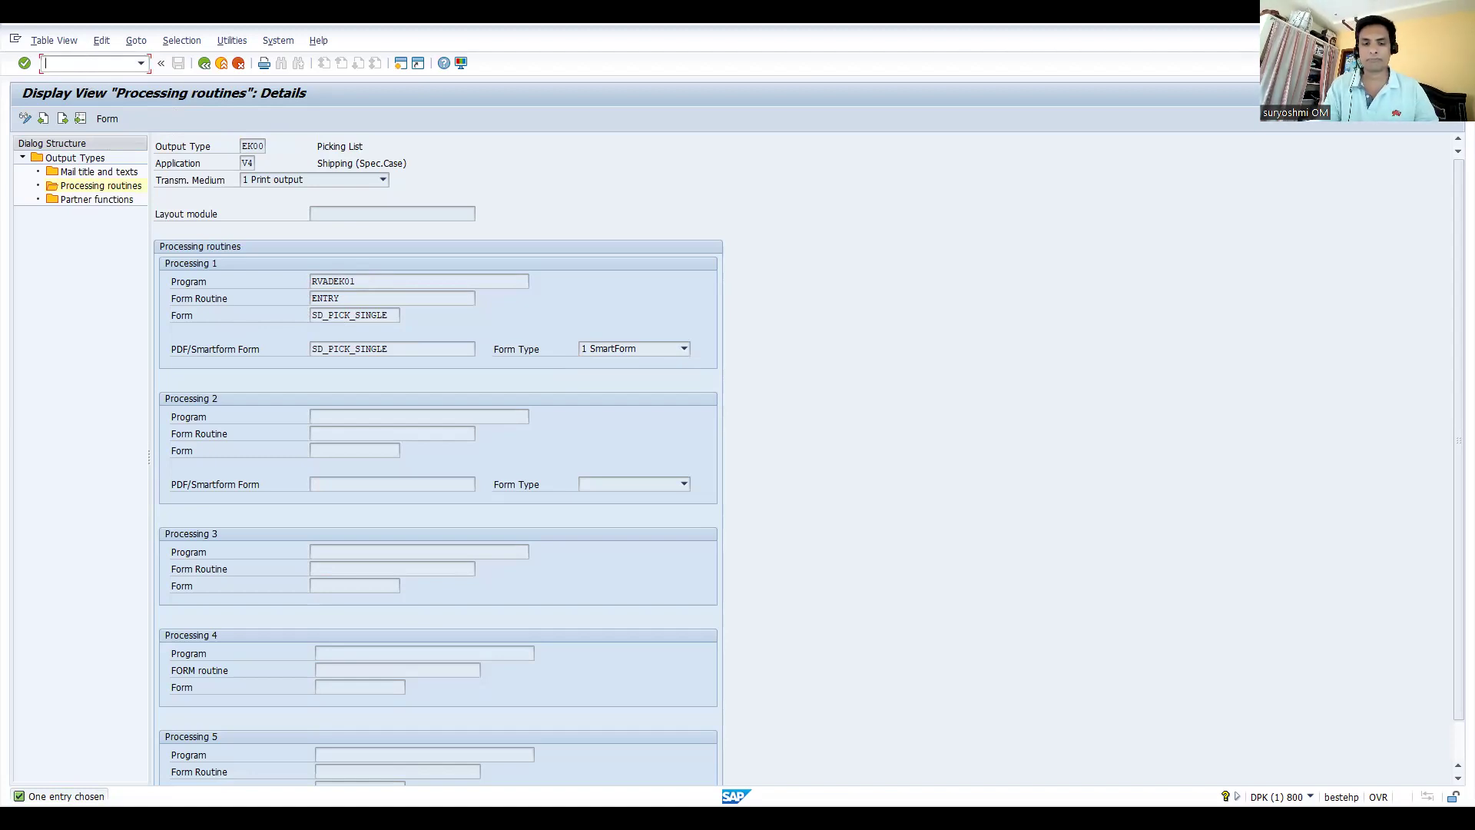
type("/n")
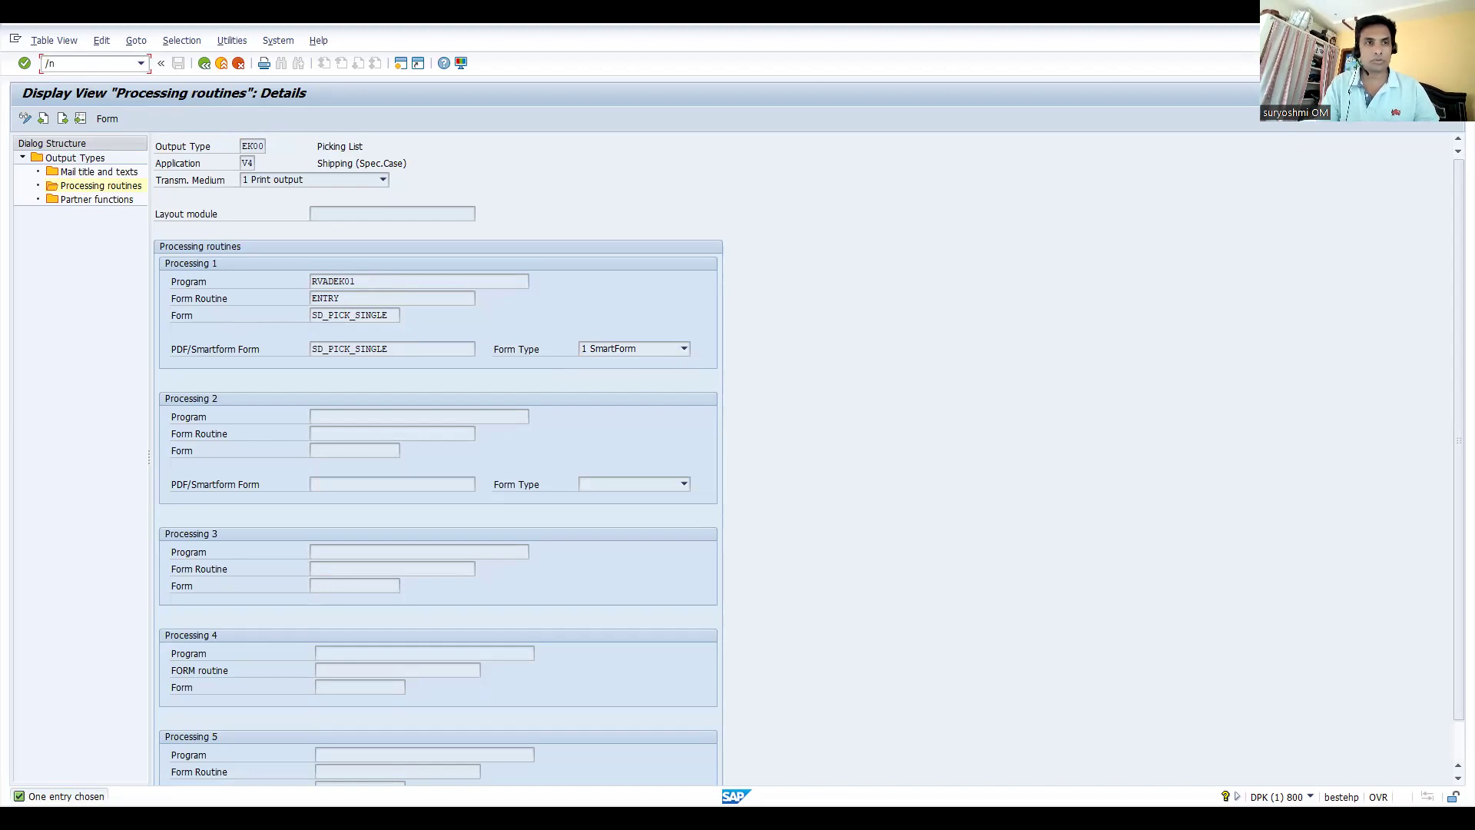
left_click(141, 63)
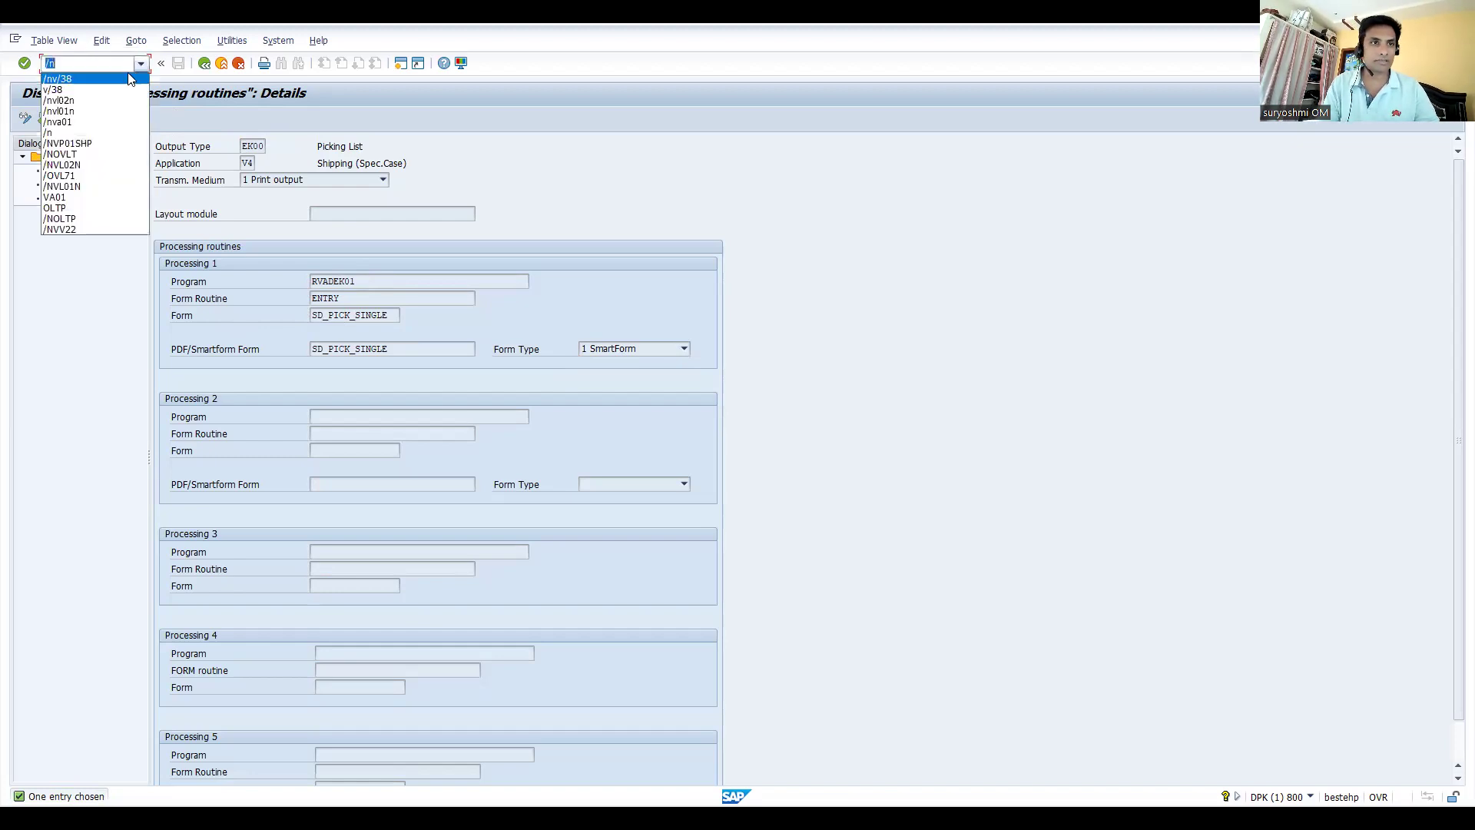
left_click(100, 144)
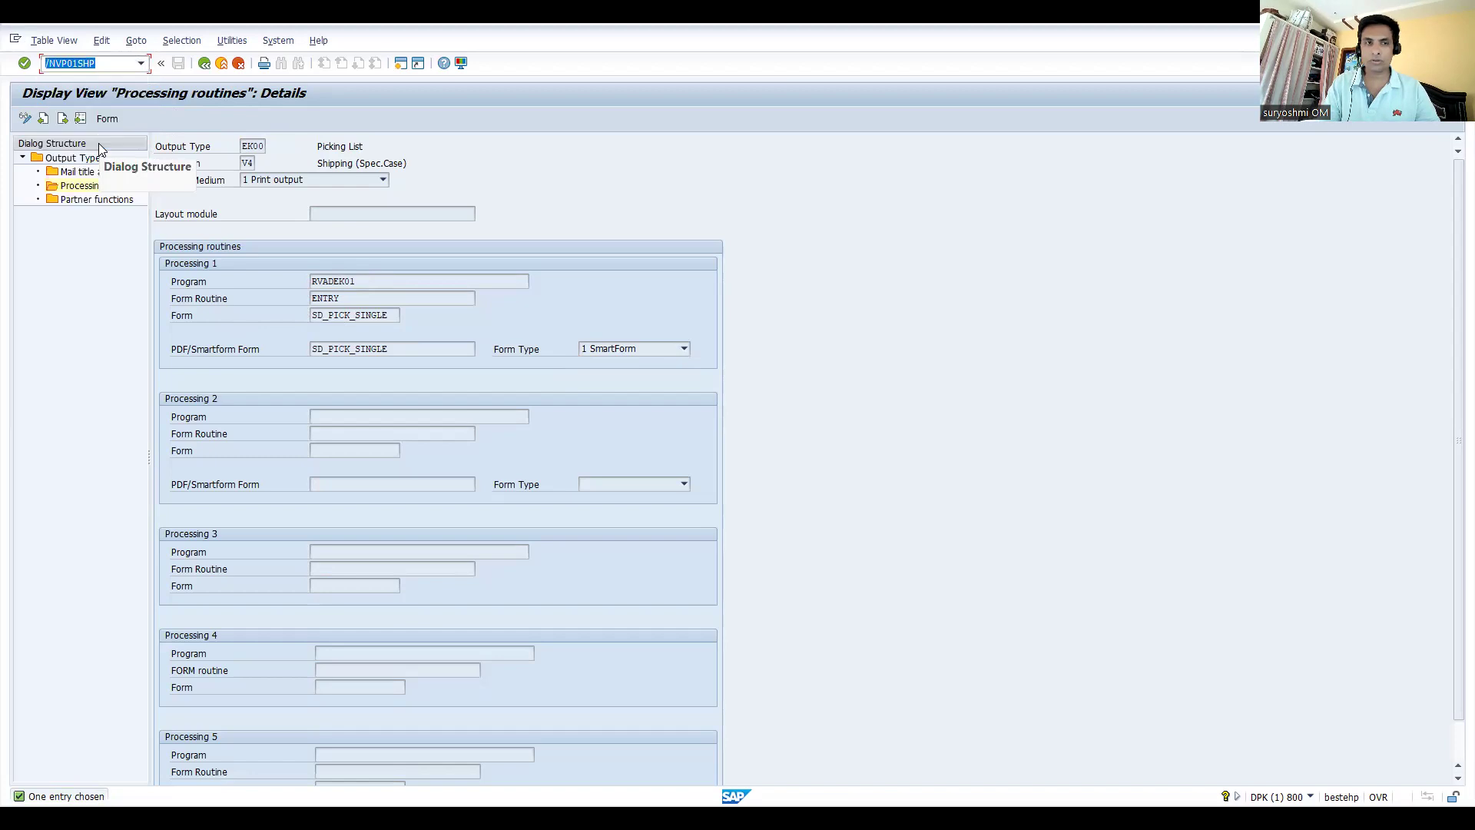
Open the Picking List (EK00) print parameters under Shipping (Spec.Case).
key("Return")
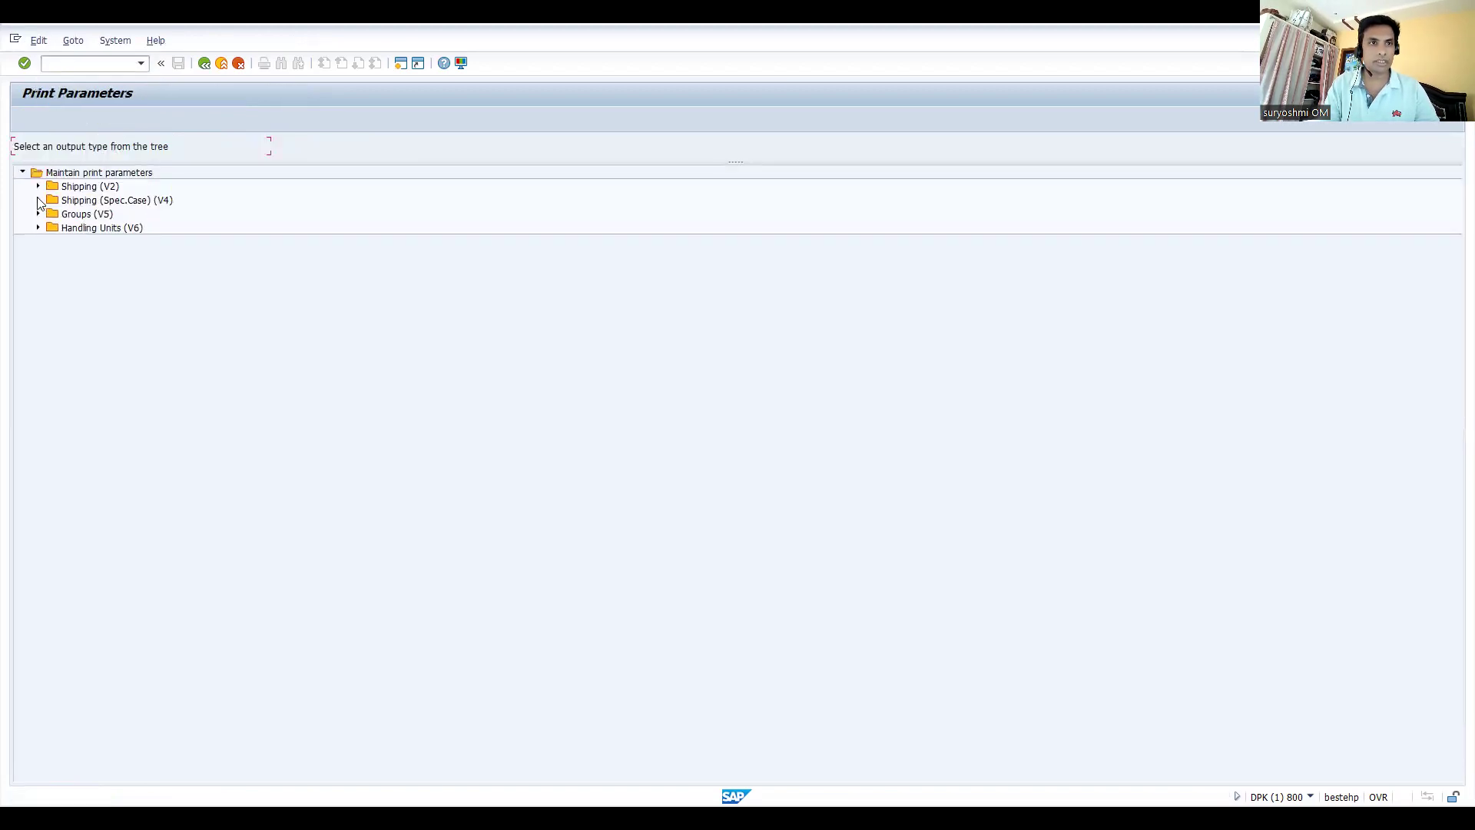
left_click(37, 200)
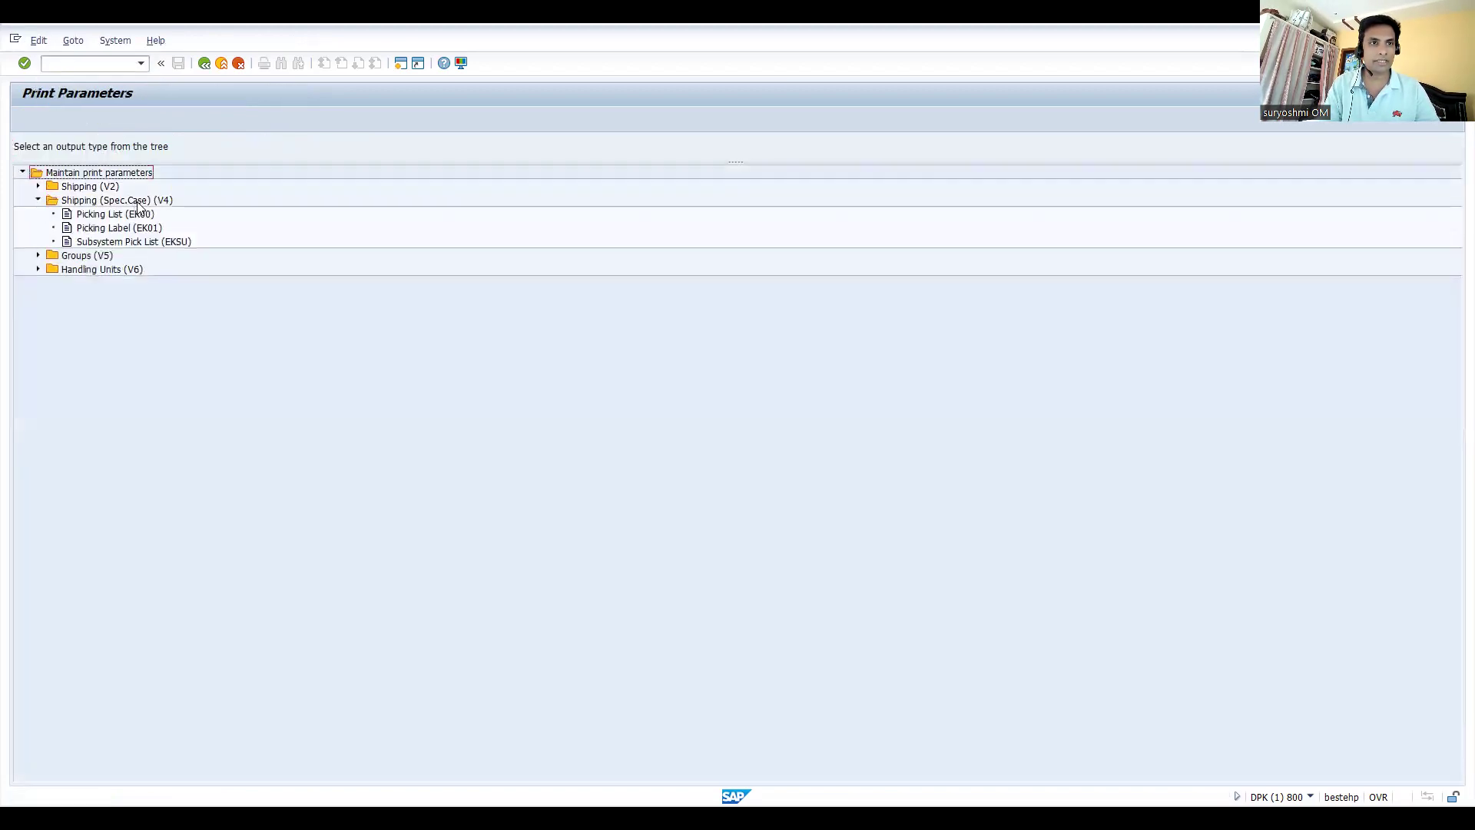
left_click(142, 67)
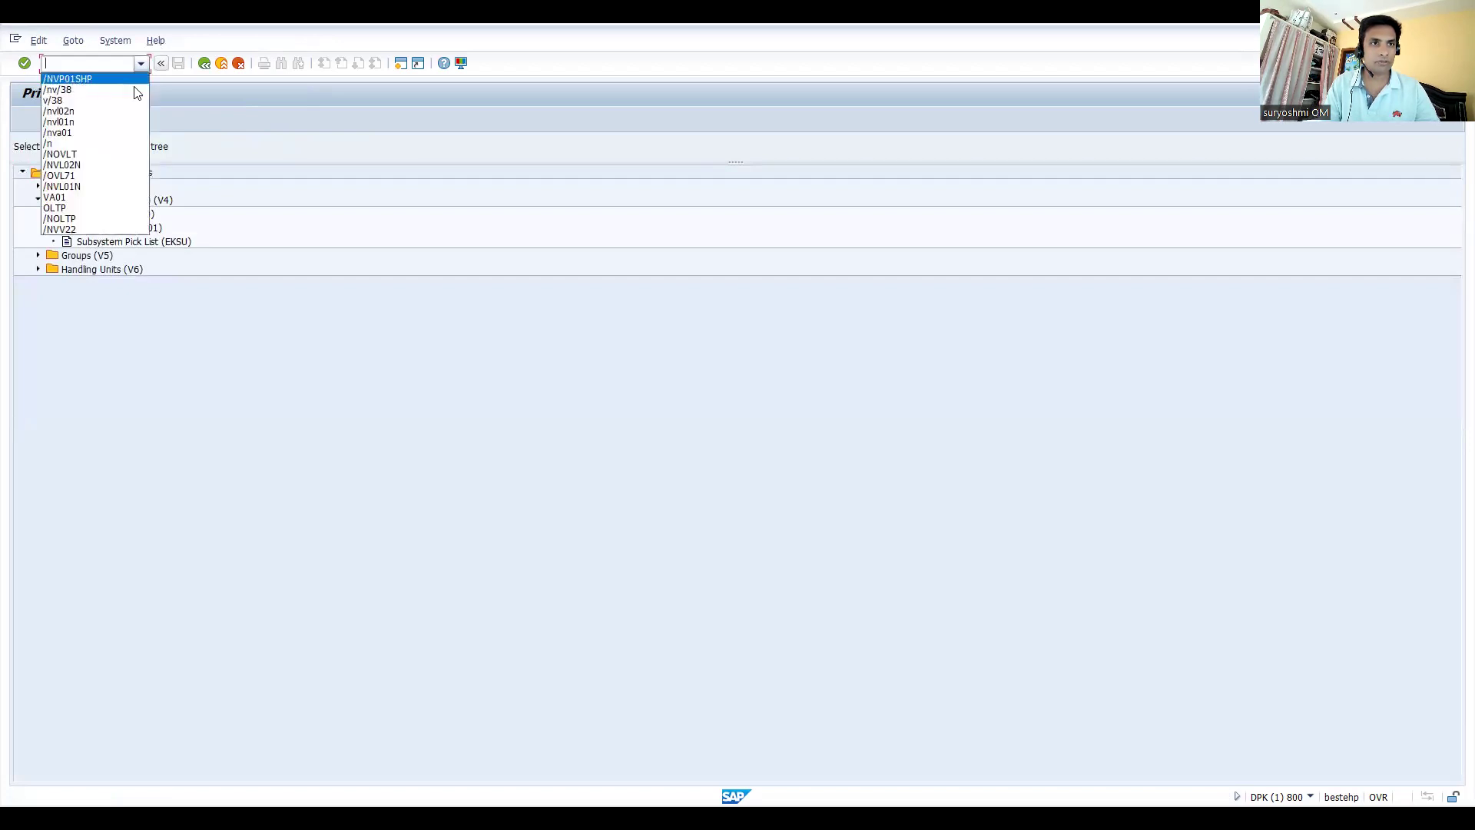
left_click(276, 416)
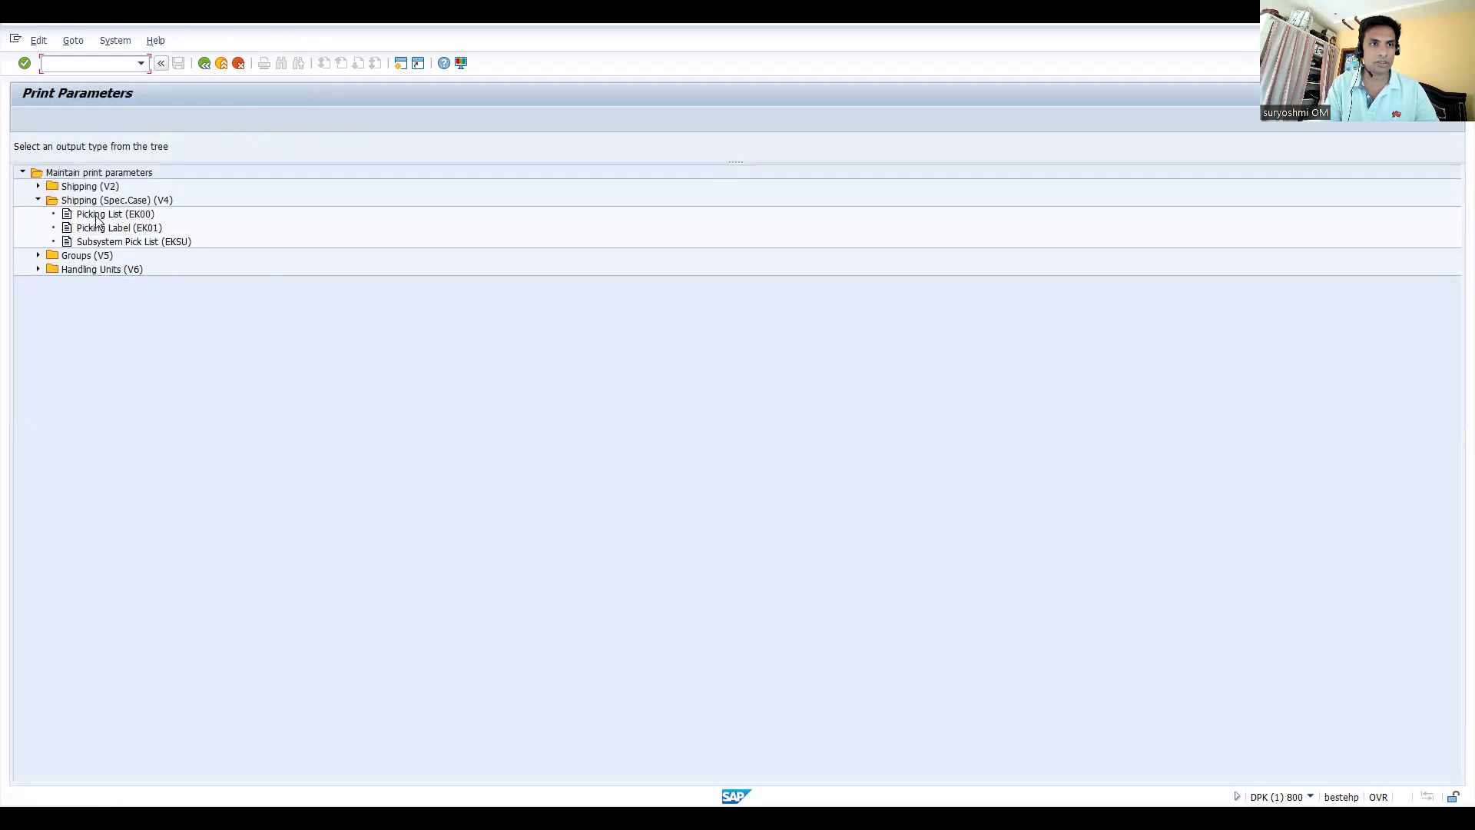
double_click(99, 214)
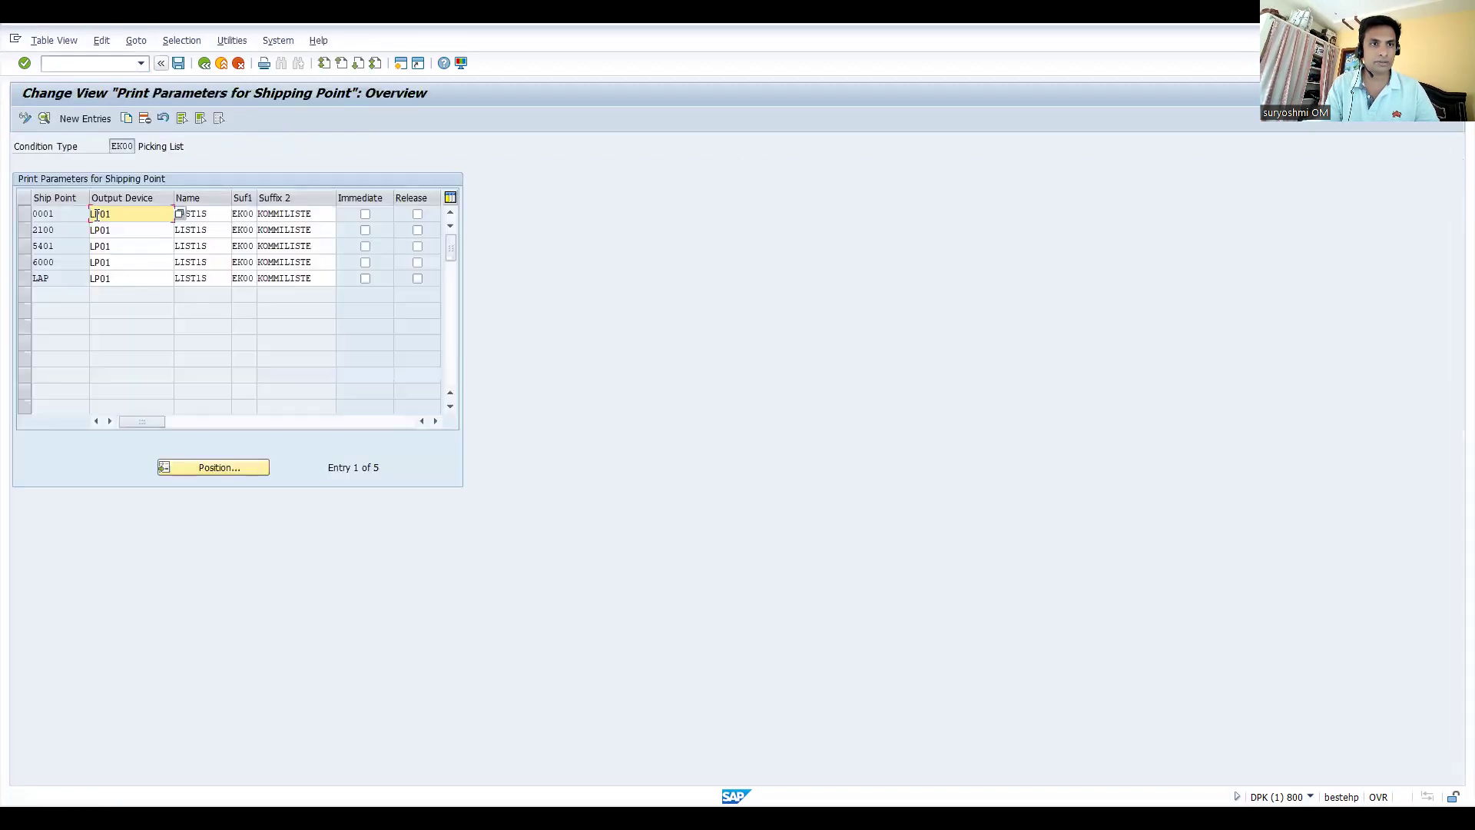
Copy entry 0001 to shipping point UNG1 with device LP01 and save under a customizing request.
left_click(24, 213)
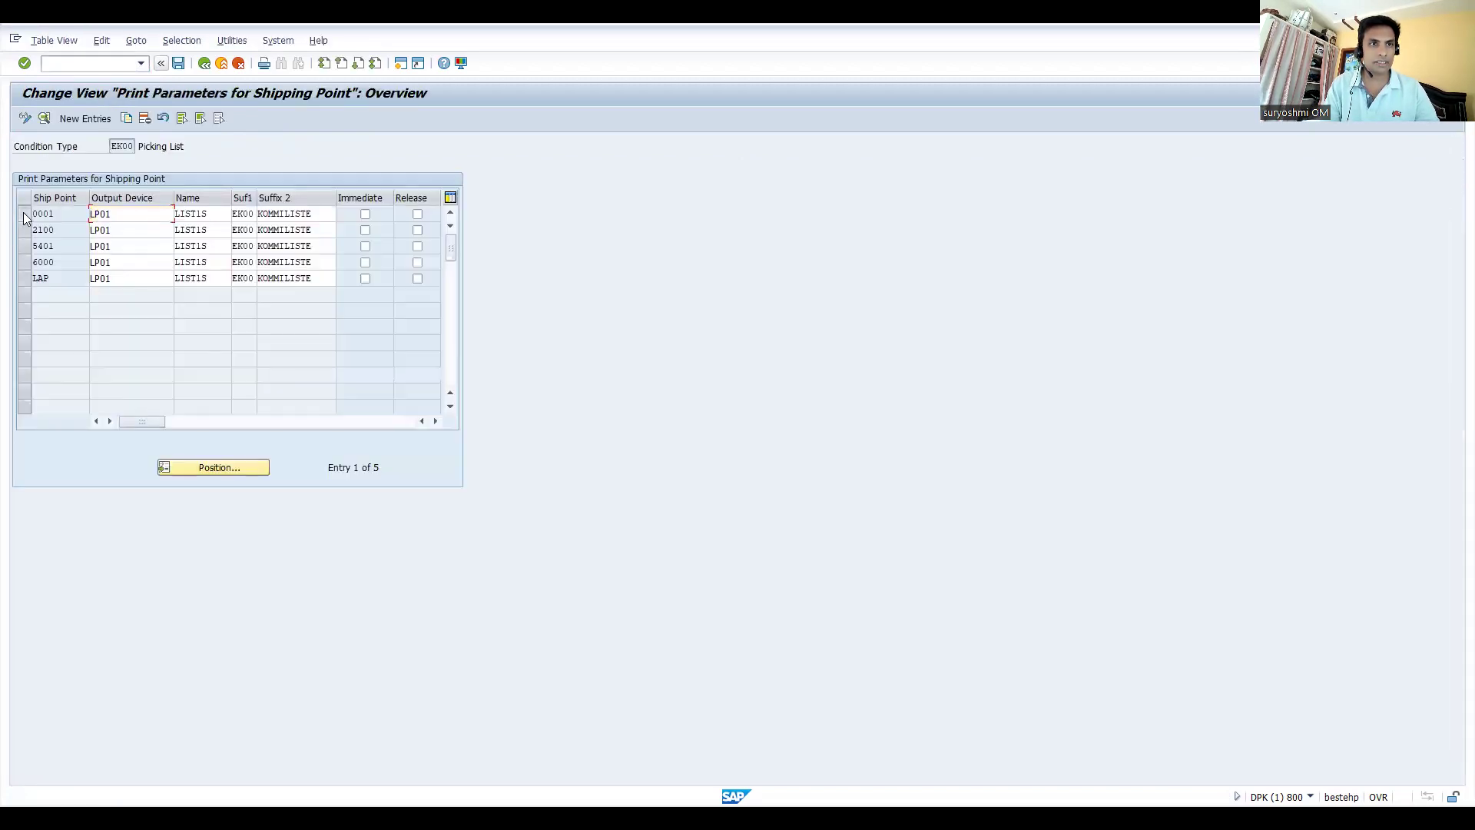
left_click(126, 118)
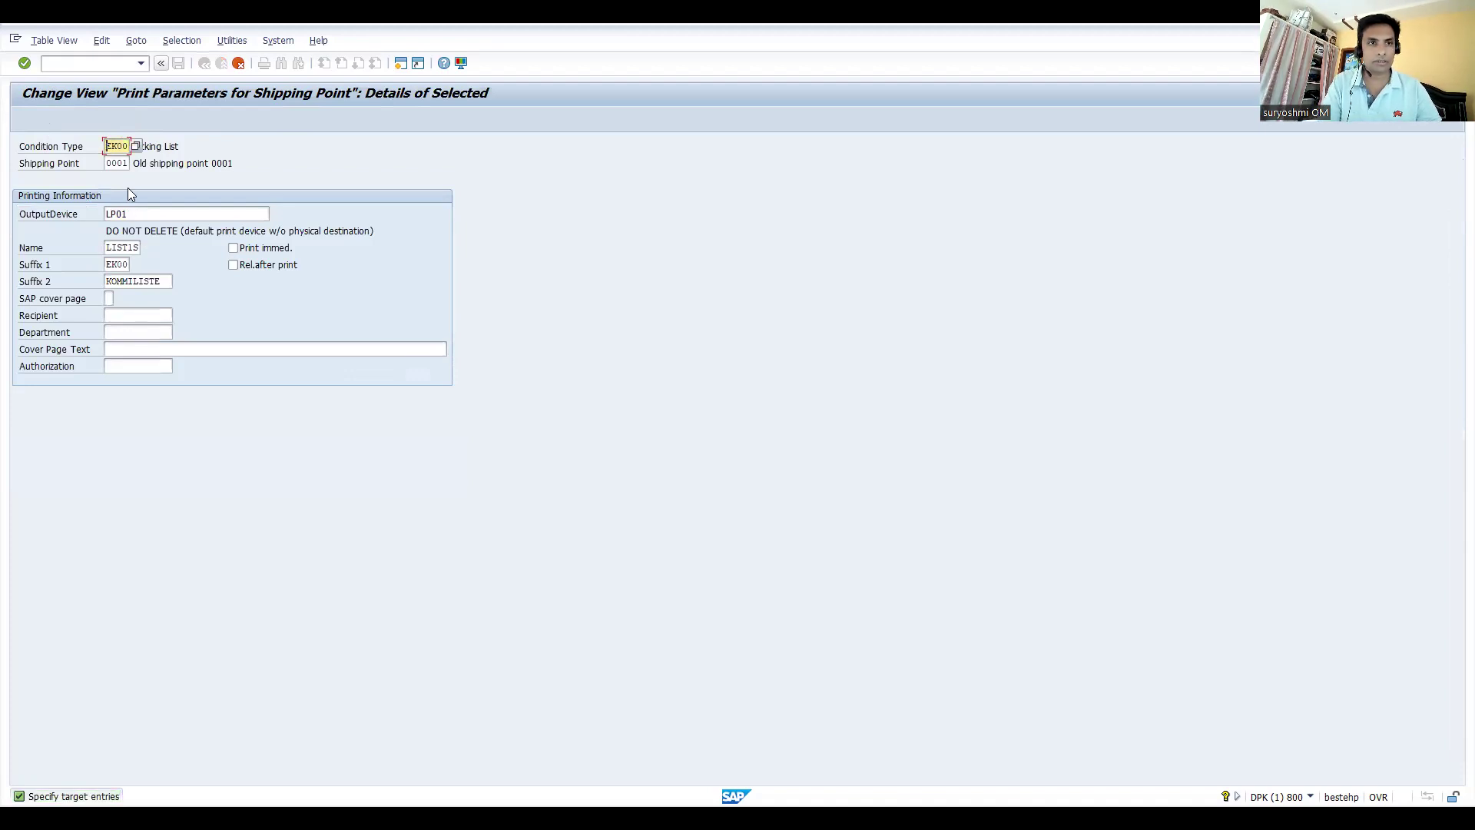
key("Tab")
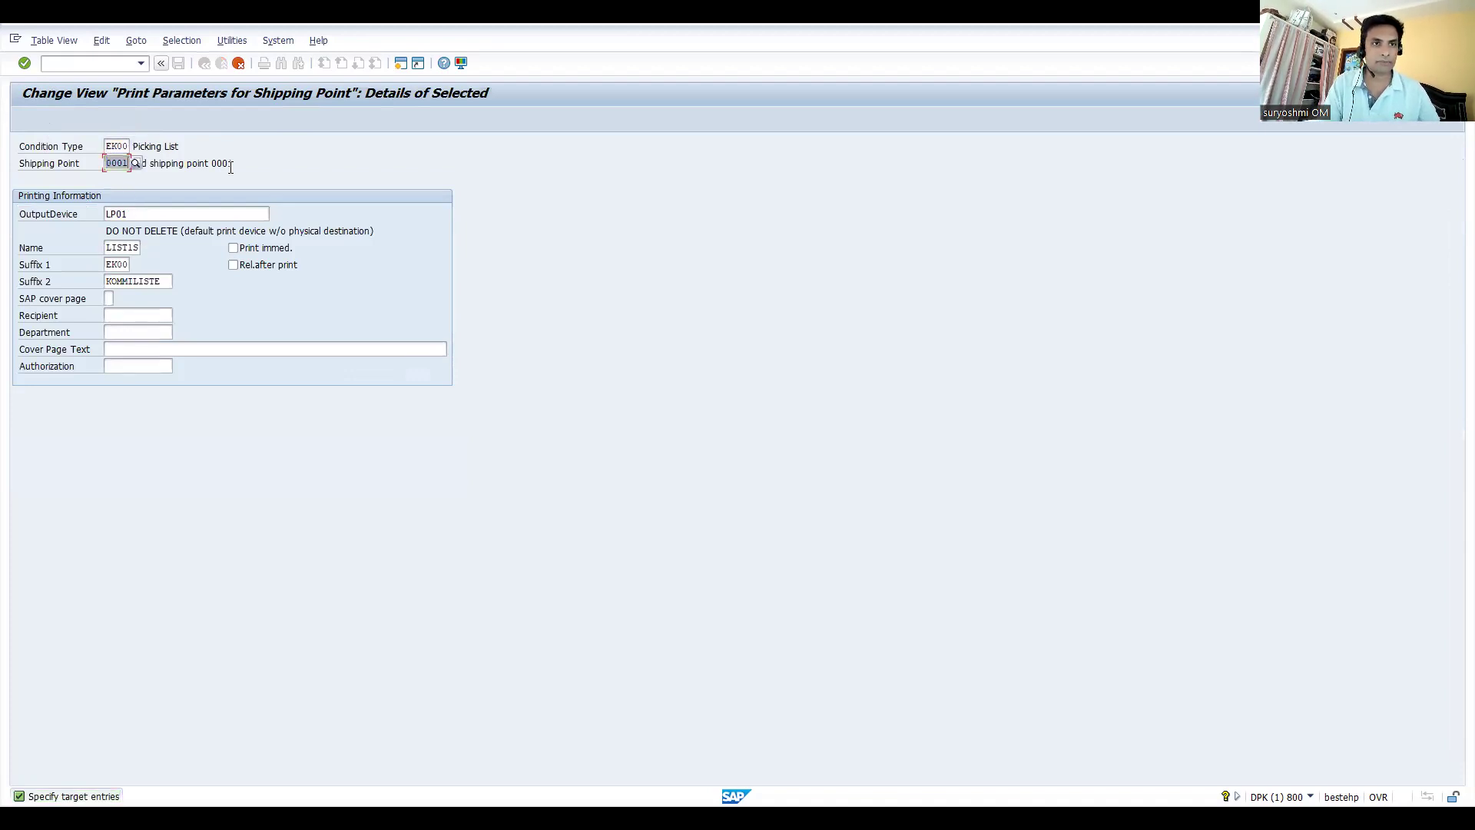
type("u")
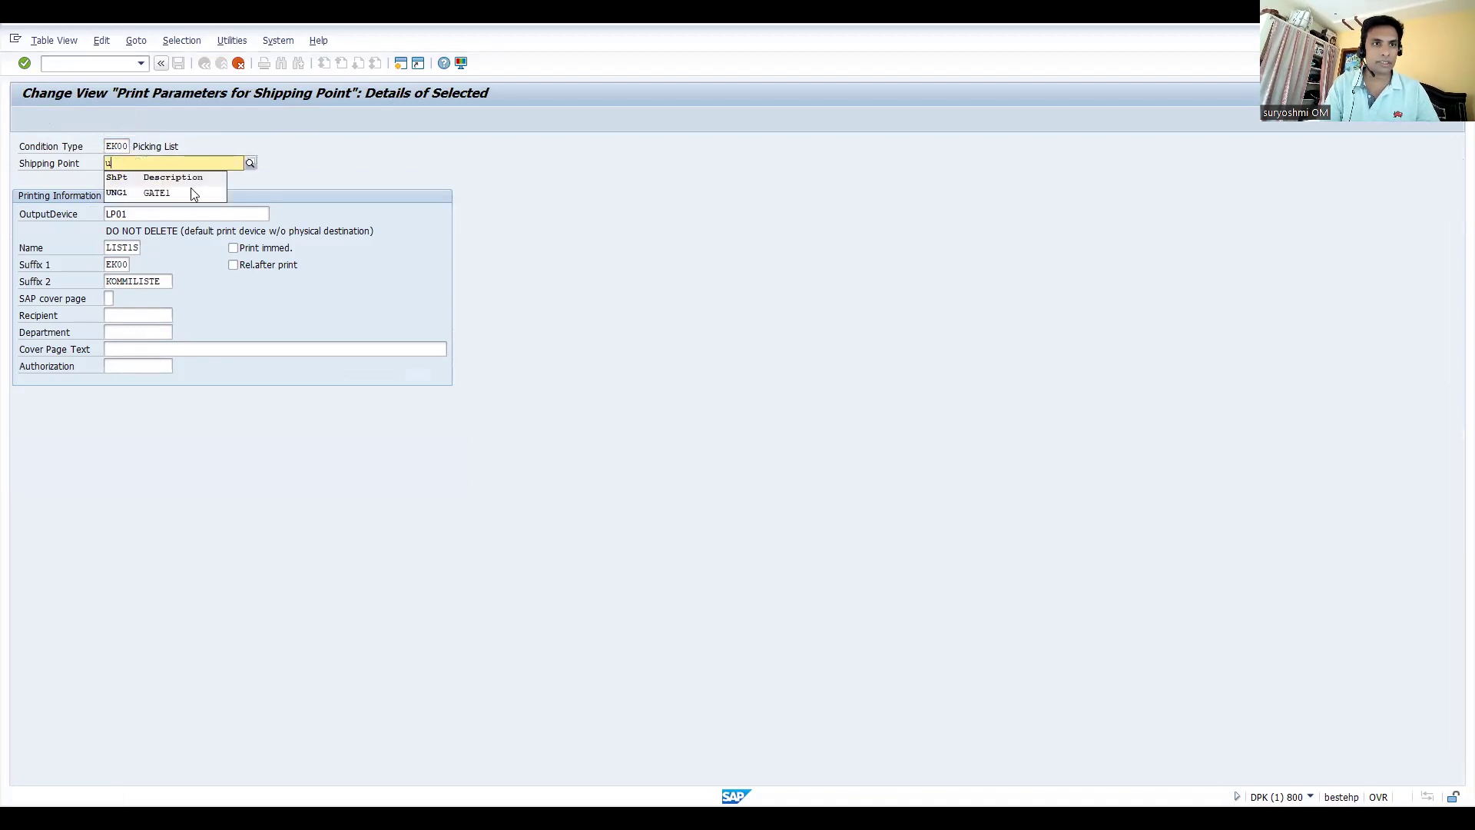
left_click(185, 199)
key("Return")
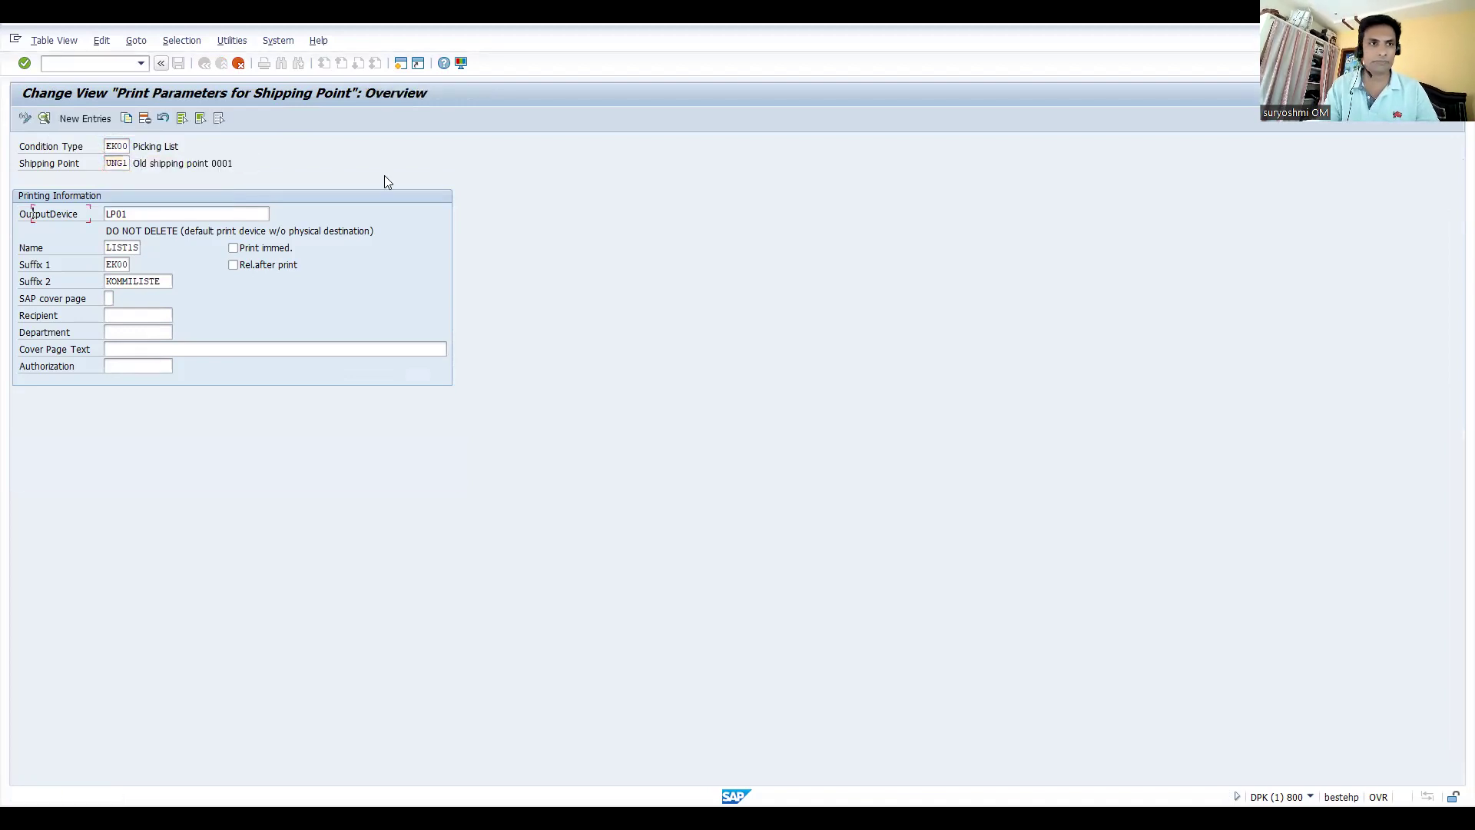
key("ctrl+s")
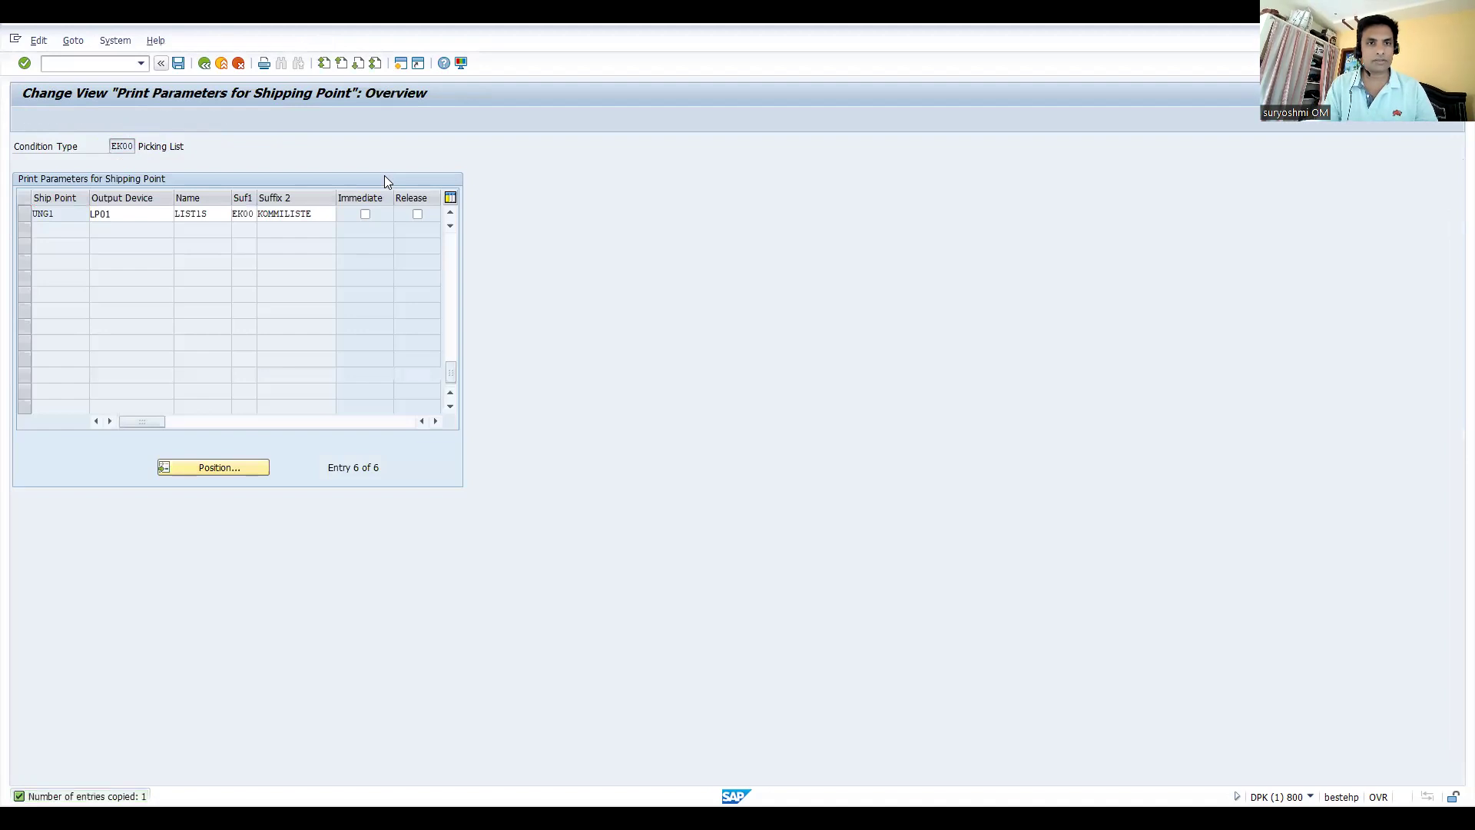
key("Return")
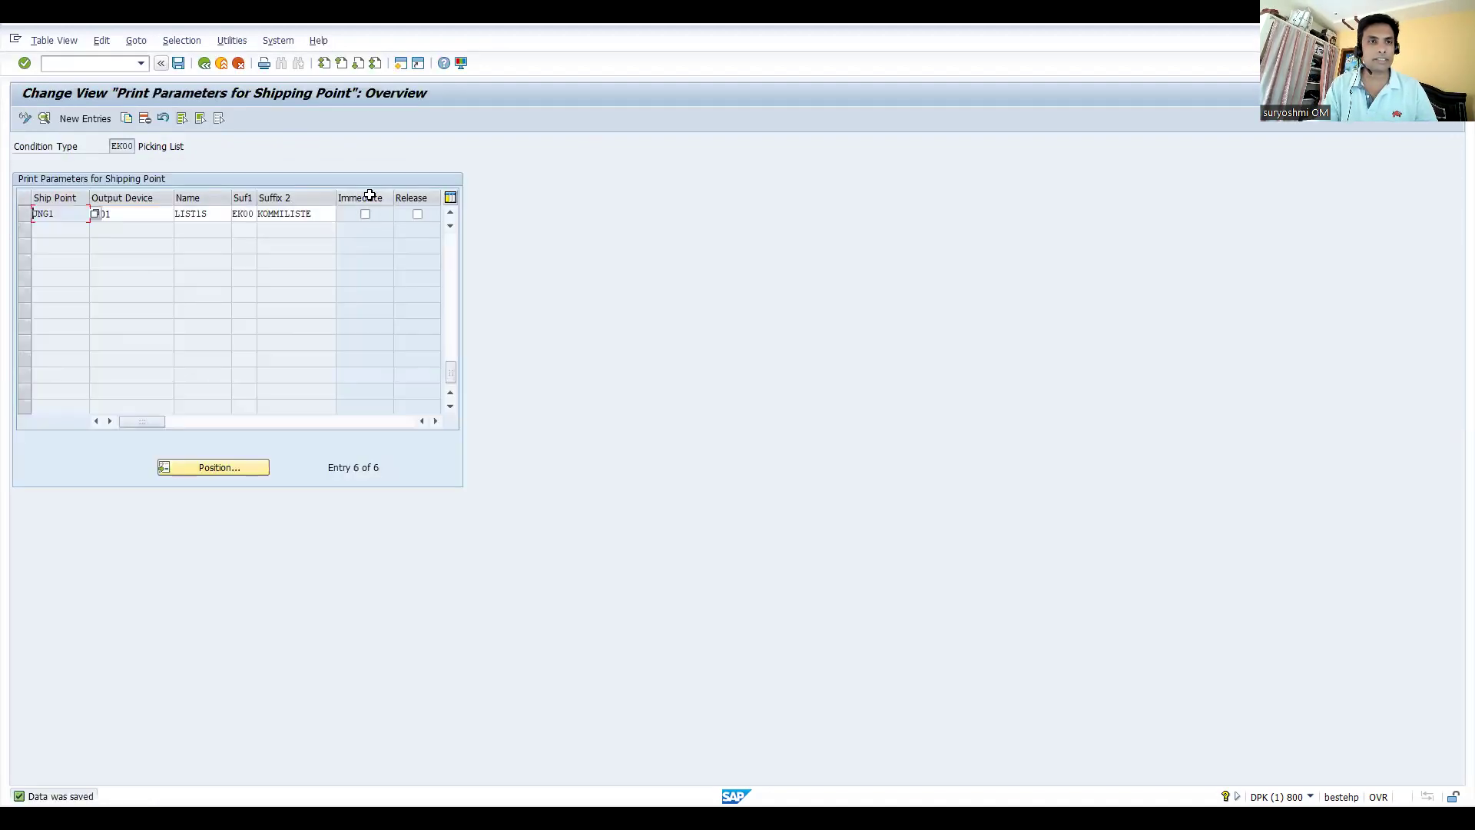
Open the OVLT shipping point picking-list table from the transaction history.
left_click(205, 64)
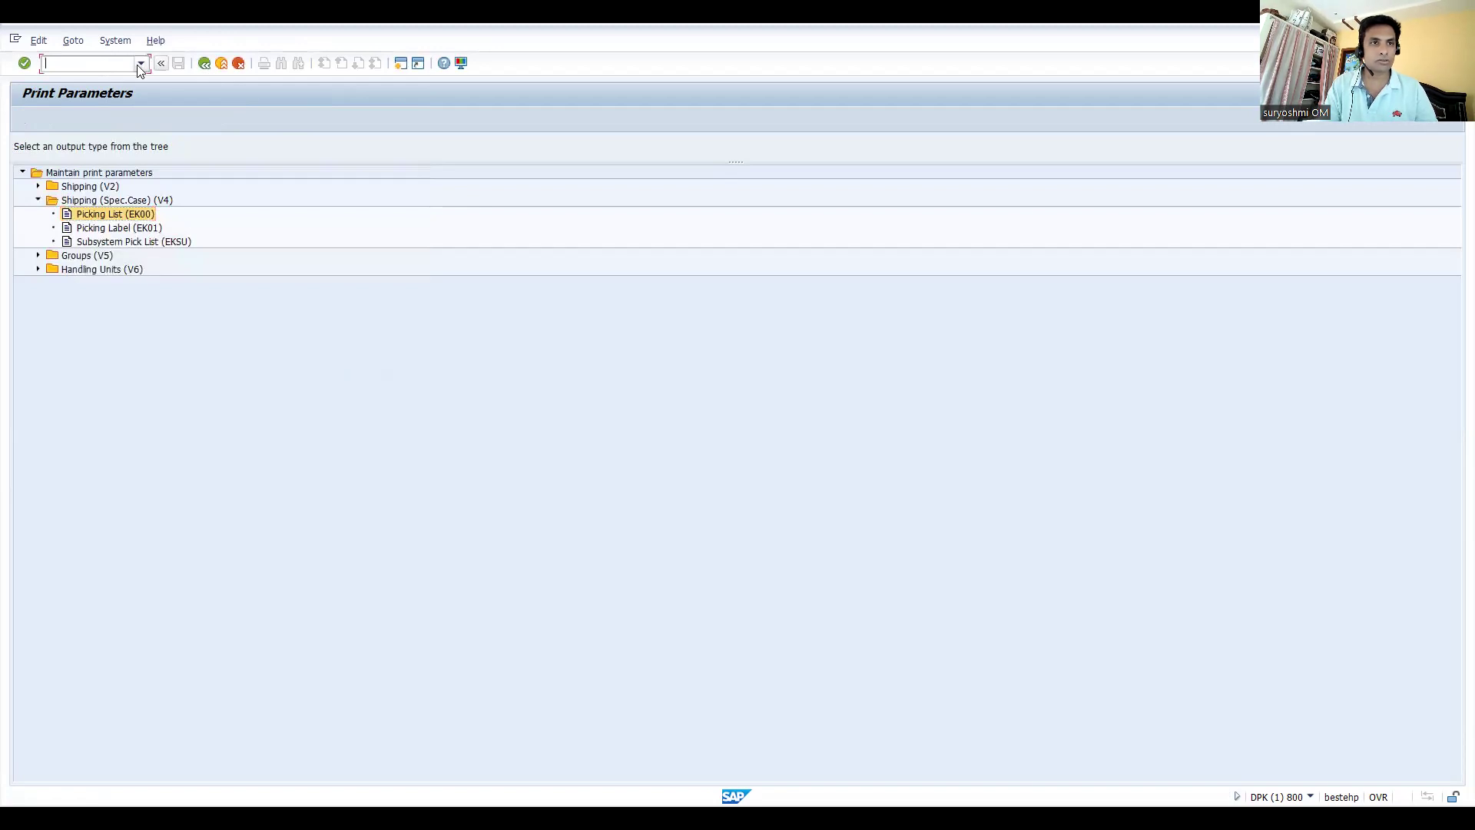
left_click(141, 64)
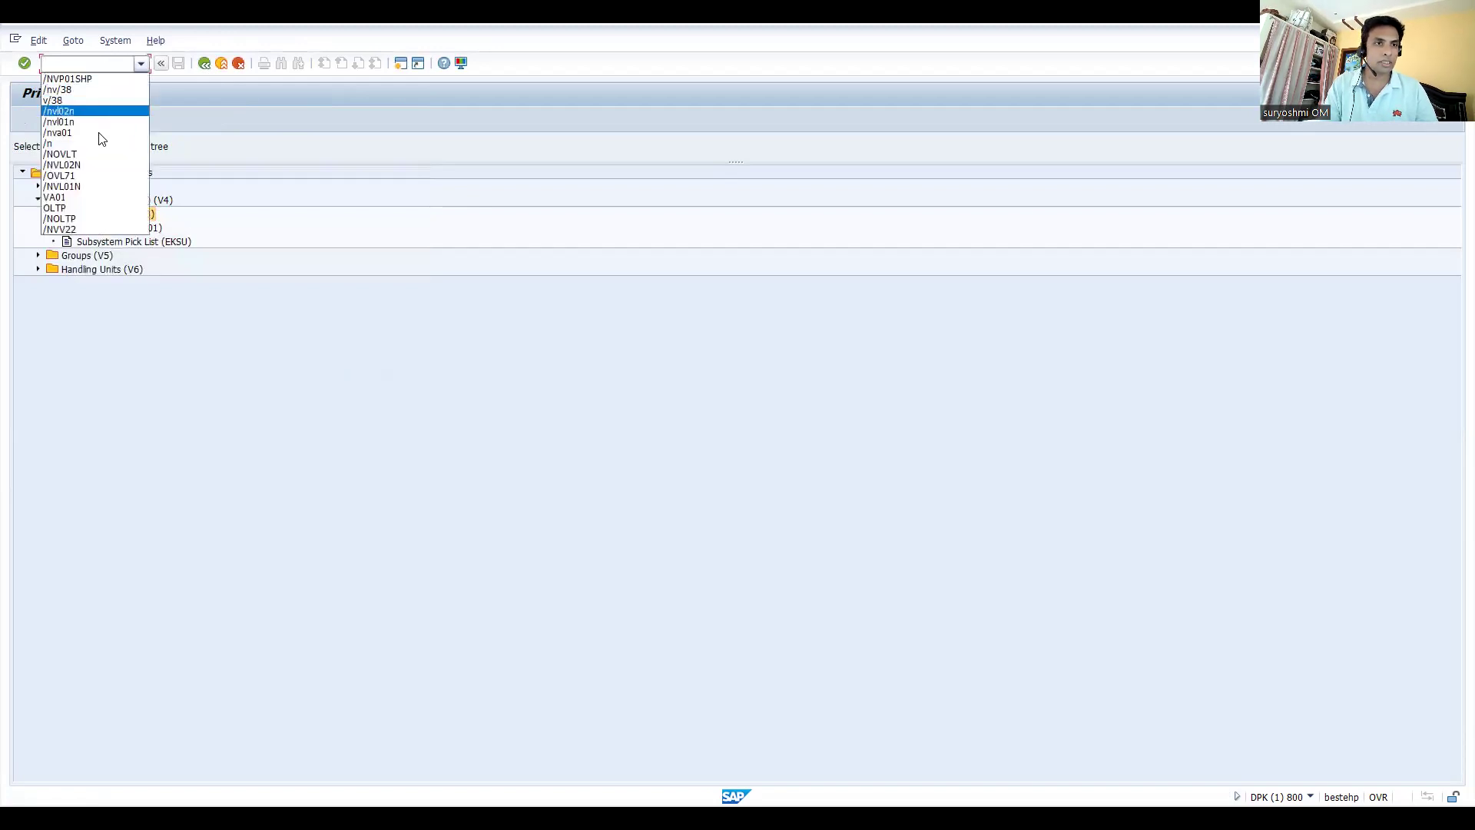
left_click(80, 222)
key("Return")
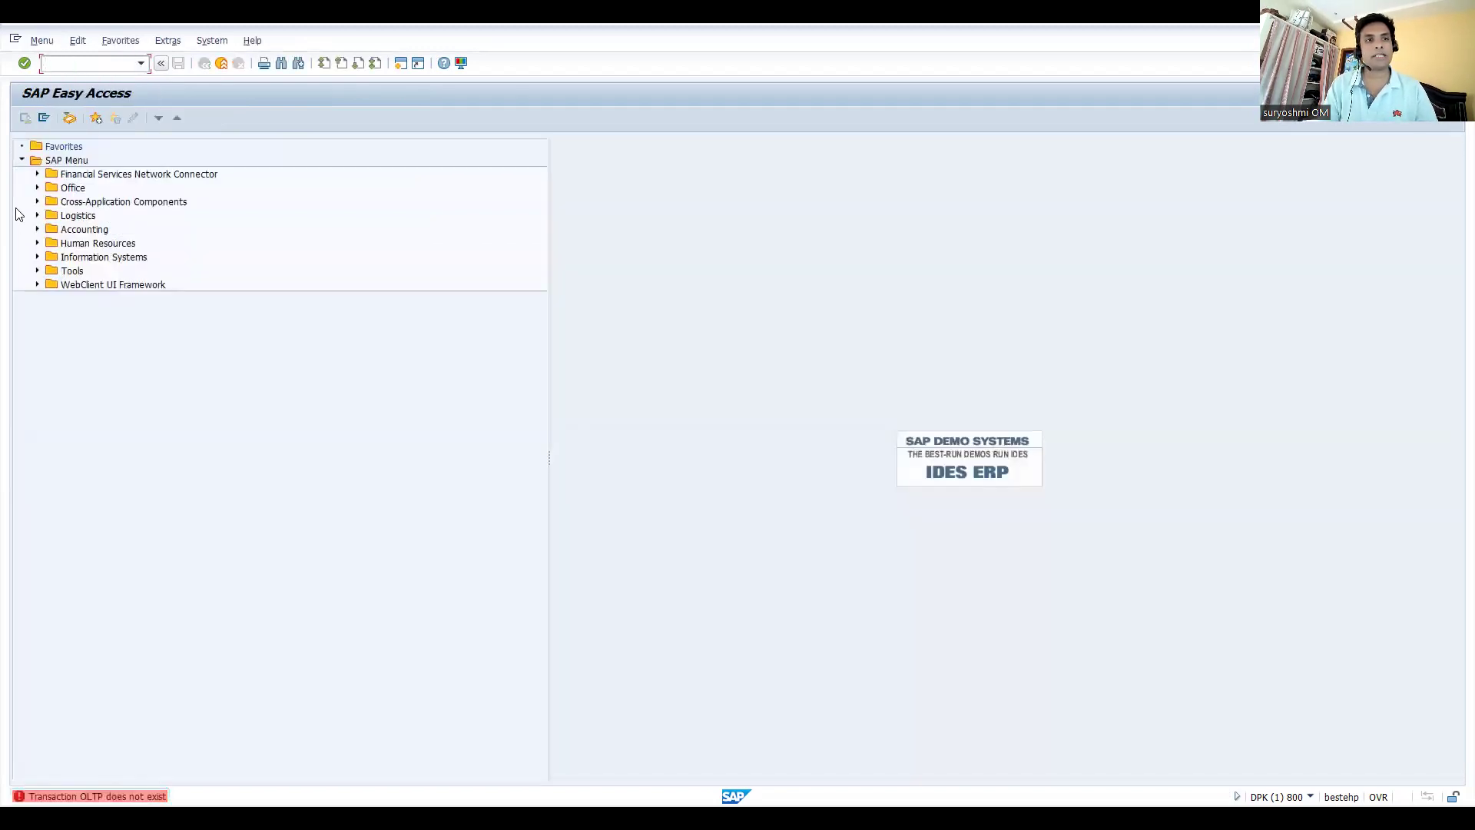
left_click(140, 69)
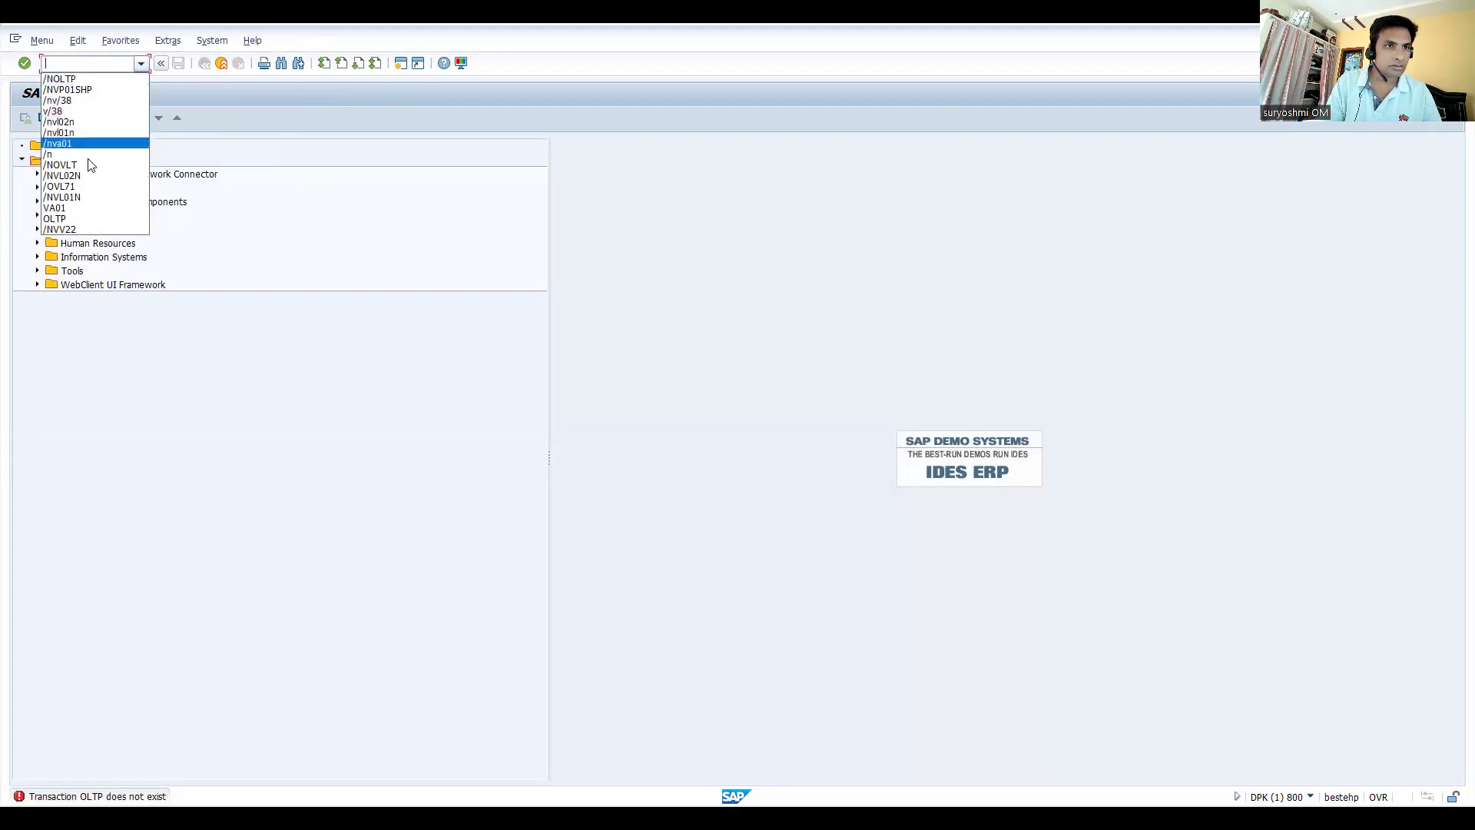
left_click(89, 168)
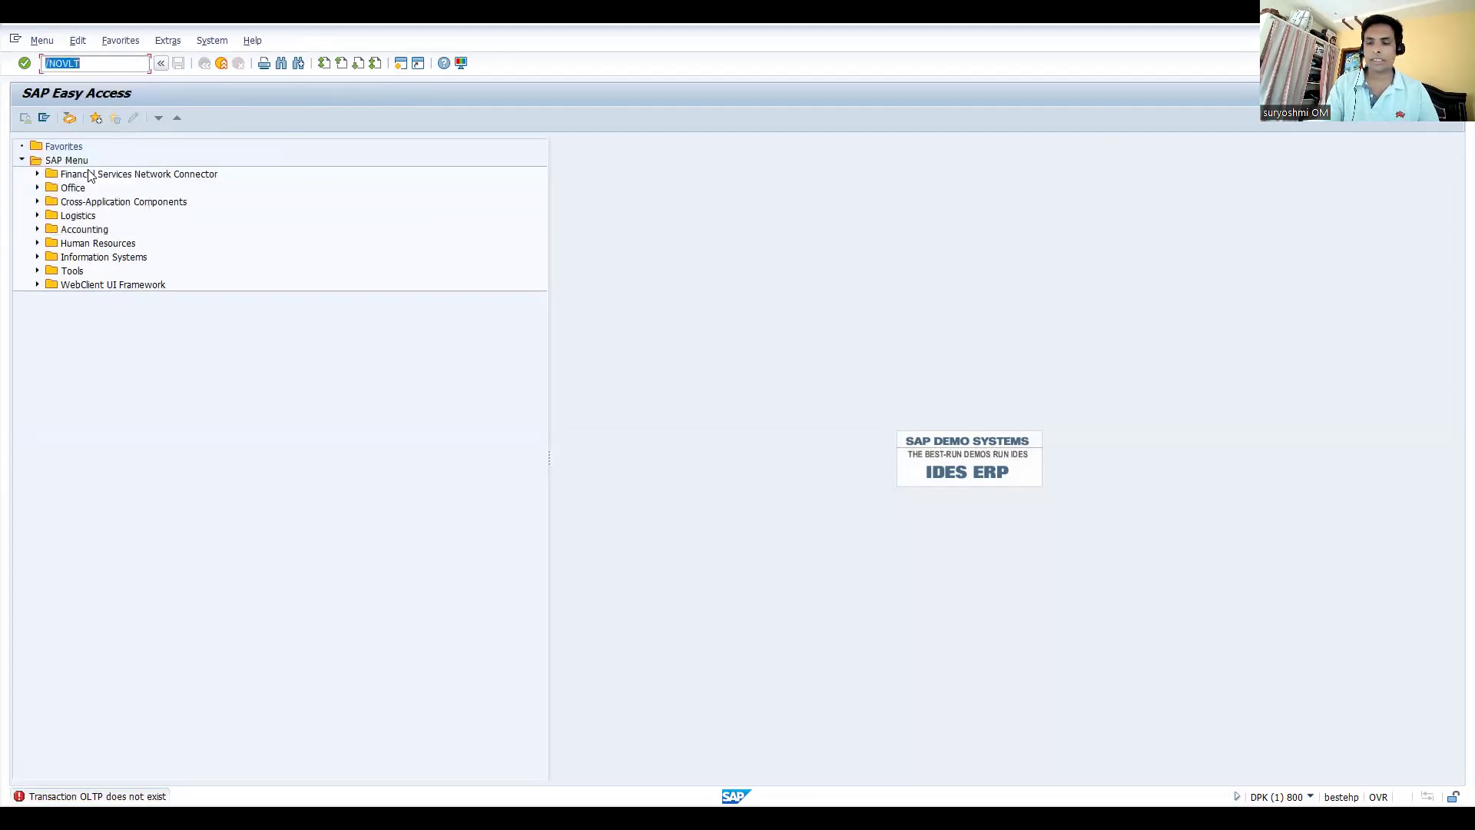
key("Return")
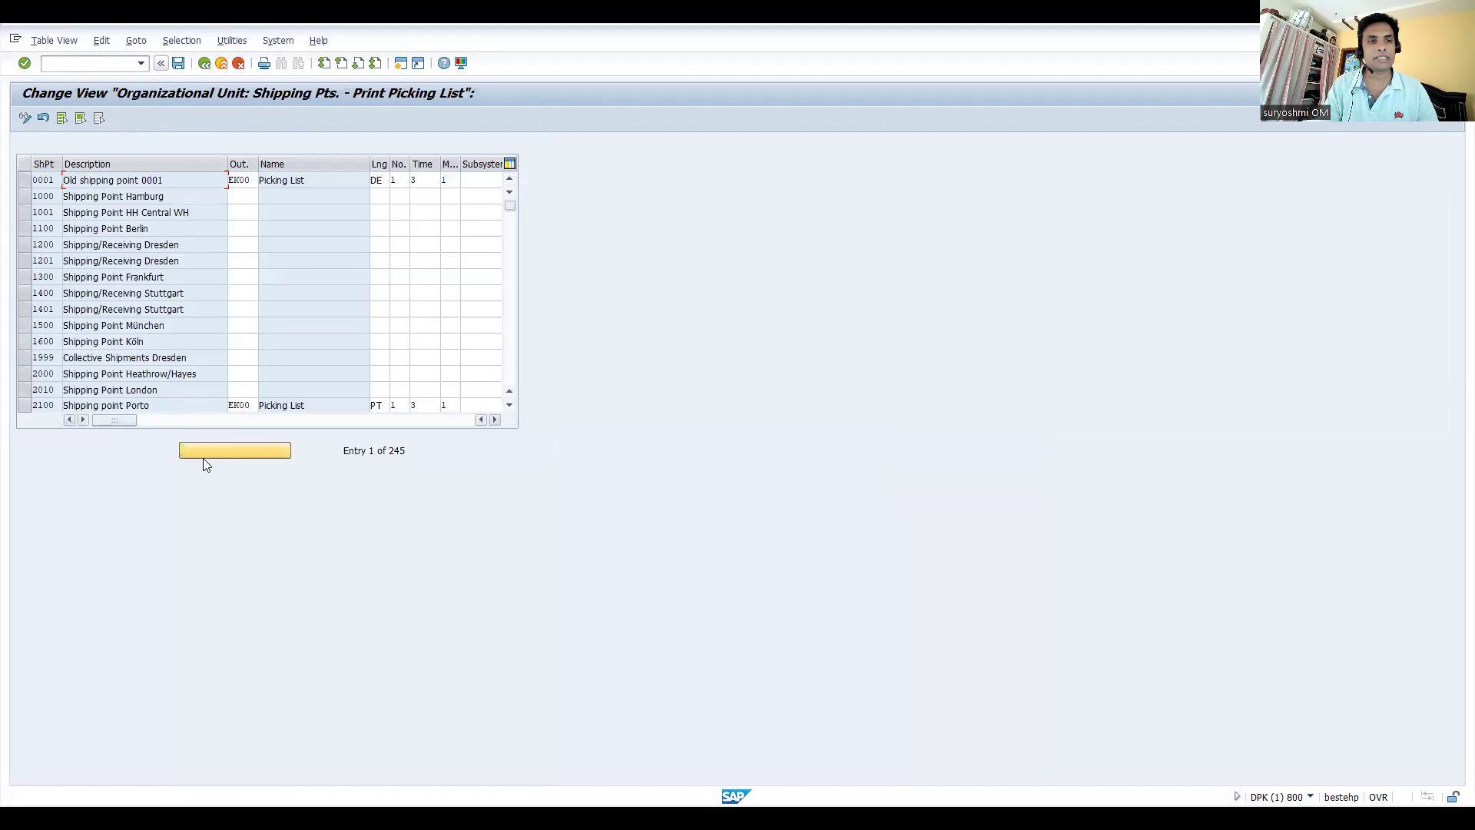
Position the table on shipping point UNG1.
left_click(217, 456)
type("u")
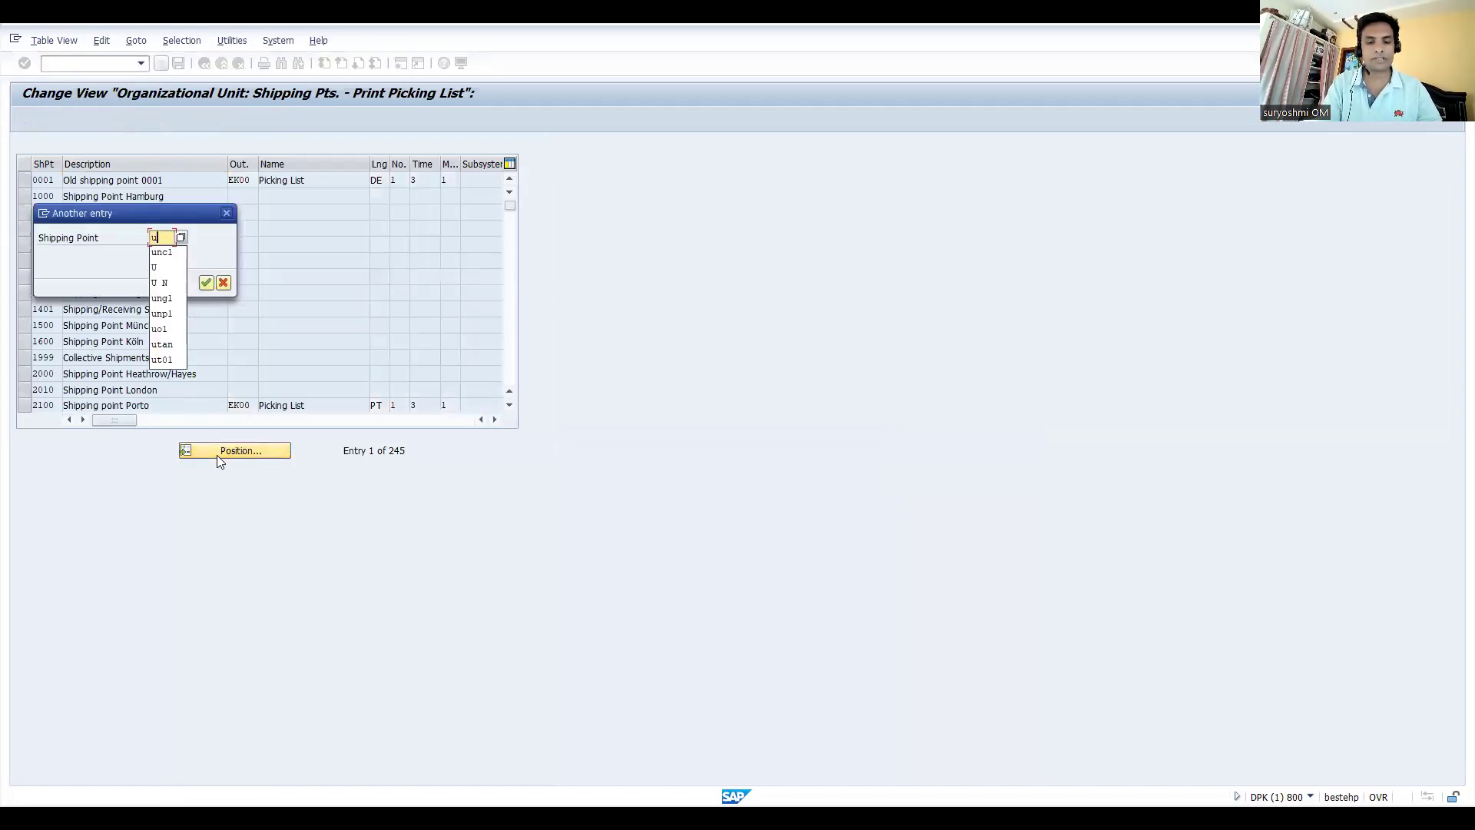
type("np1")
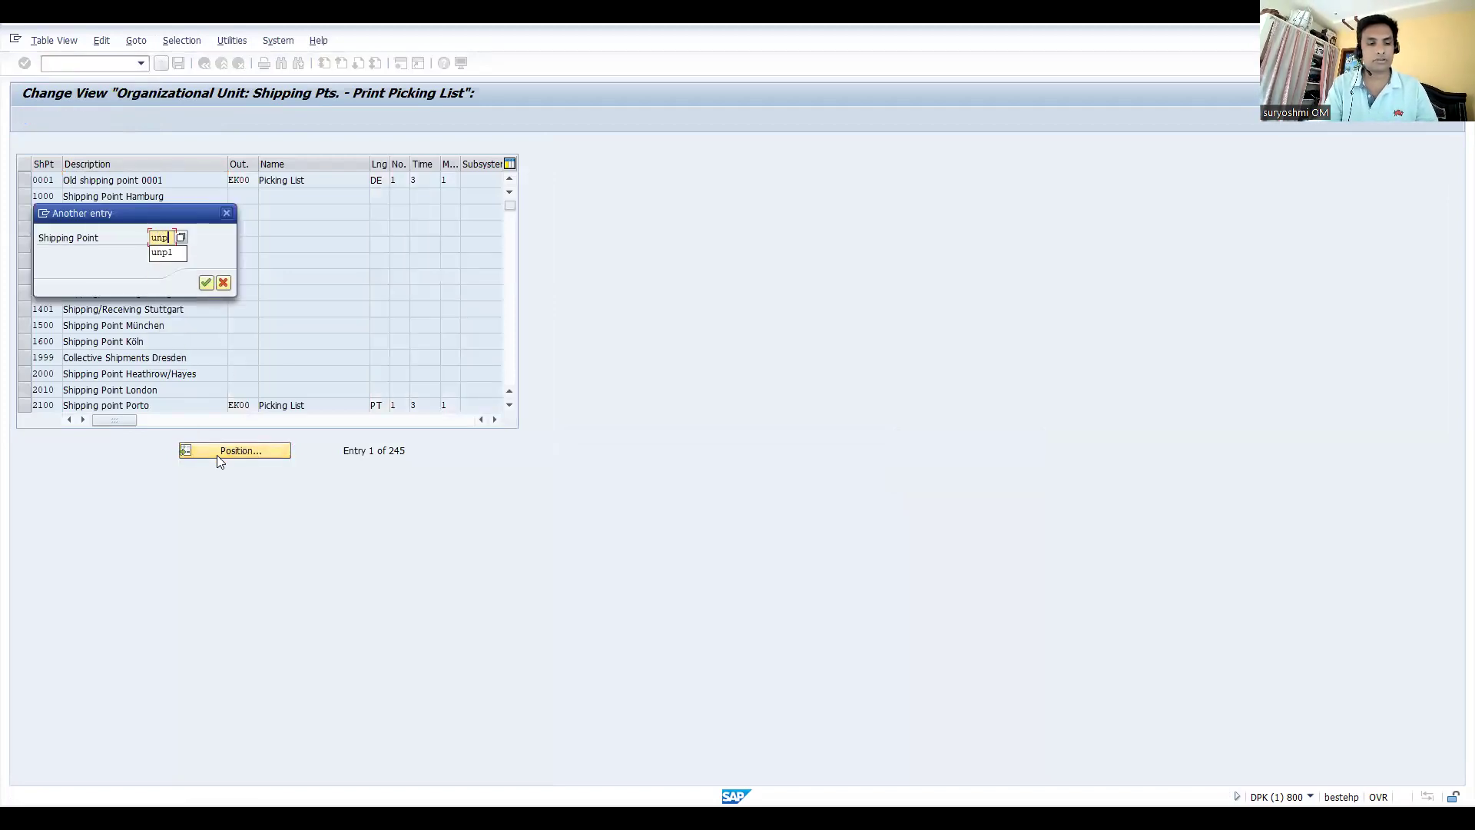
key("BackSpace")
key("BackSpace")
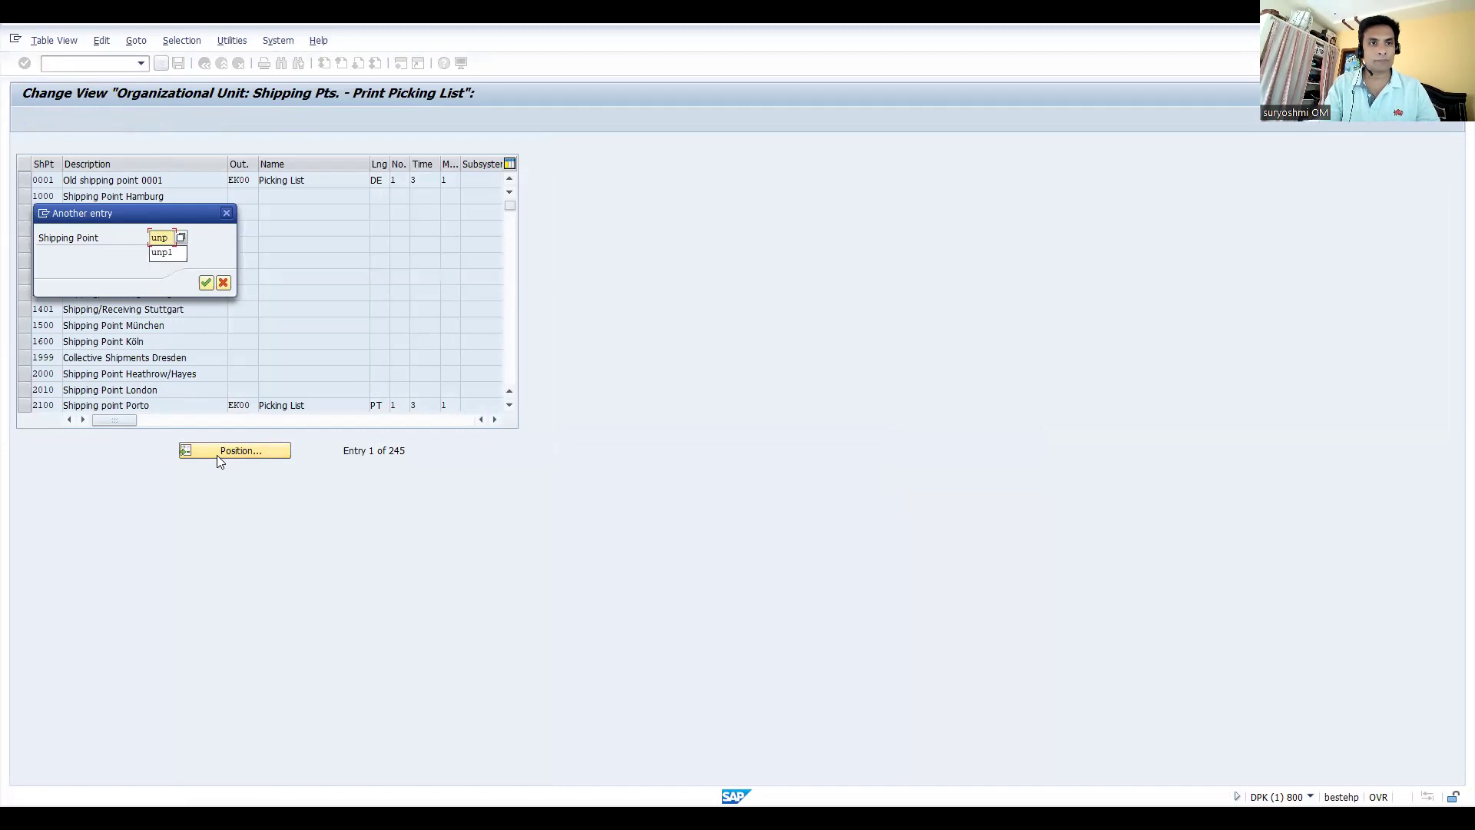
type("g1")
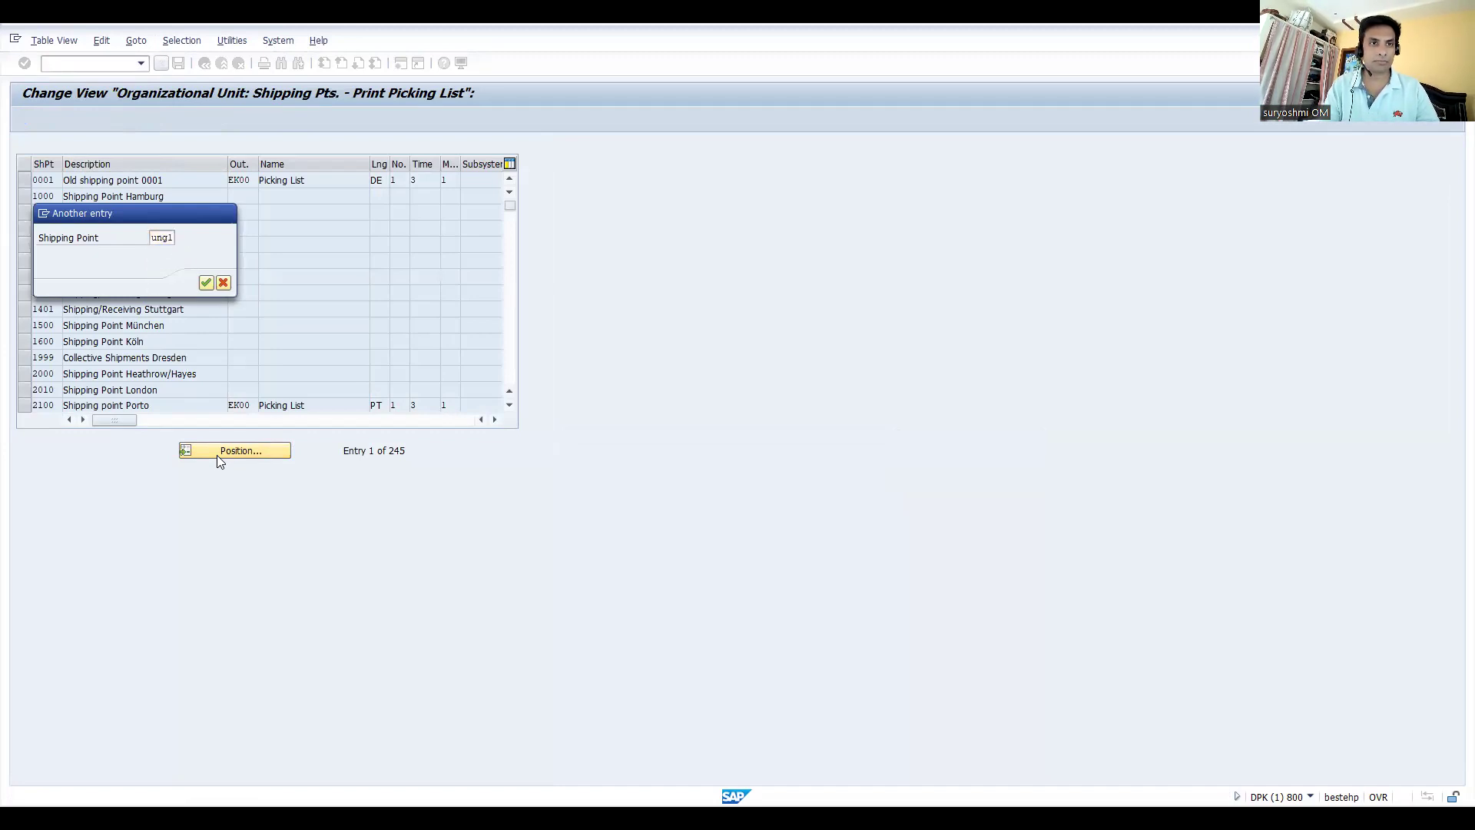
key("Return")
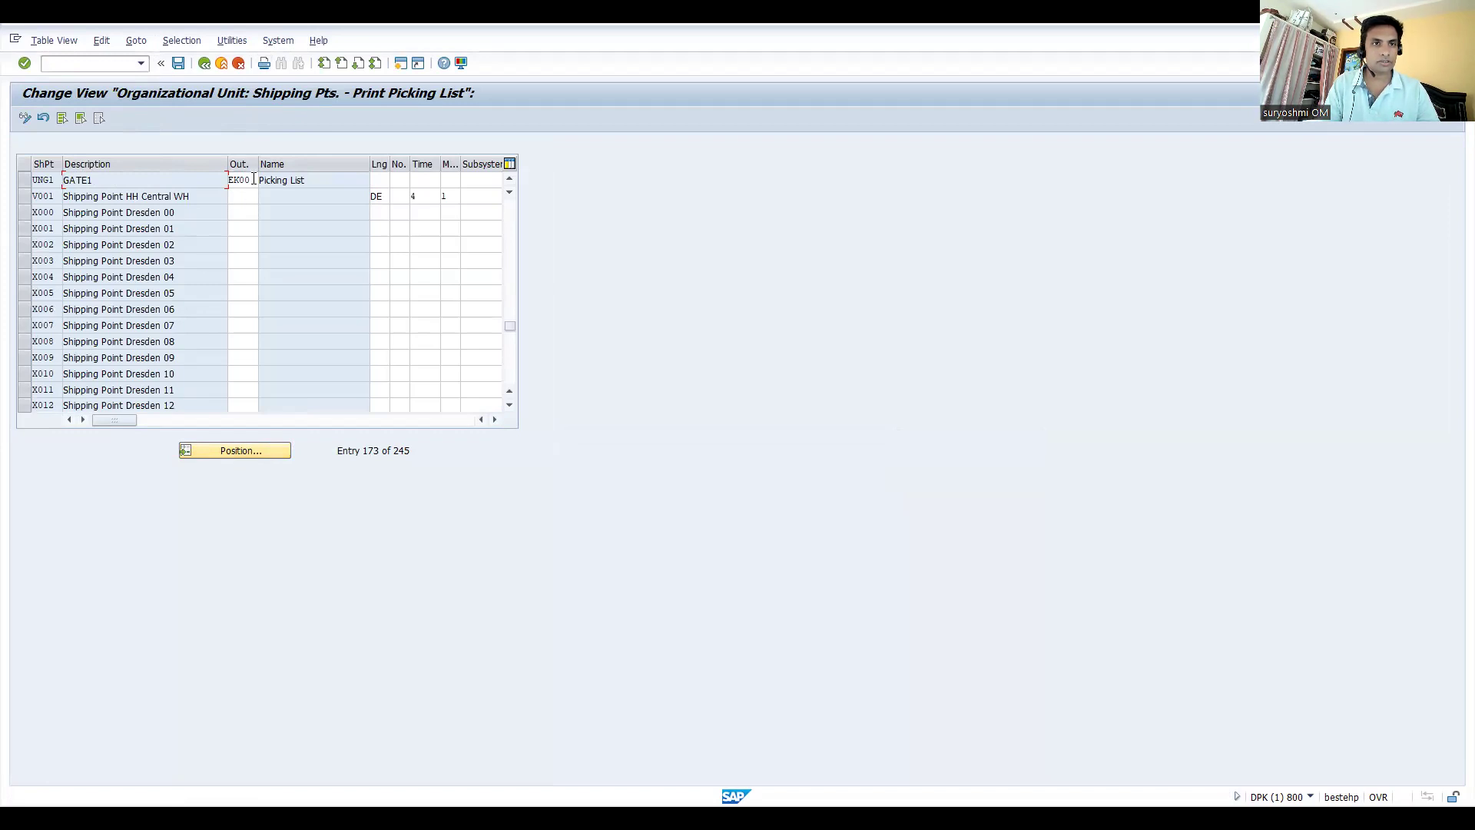
Give UNG1 language EN, number 01, dispatch time 4 and medium 1, saved under a customizing request.
left_click(374, 179)
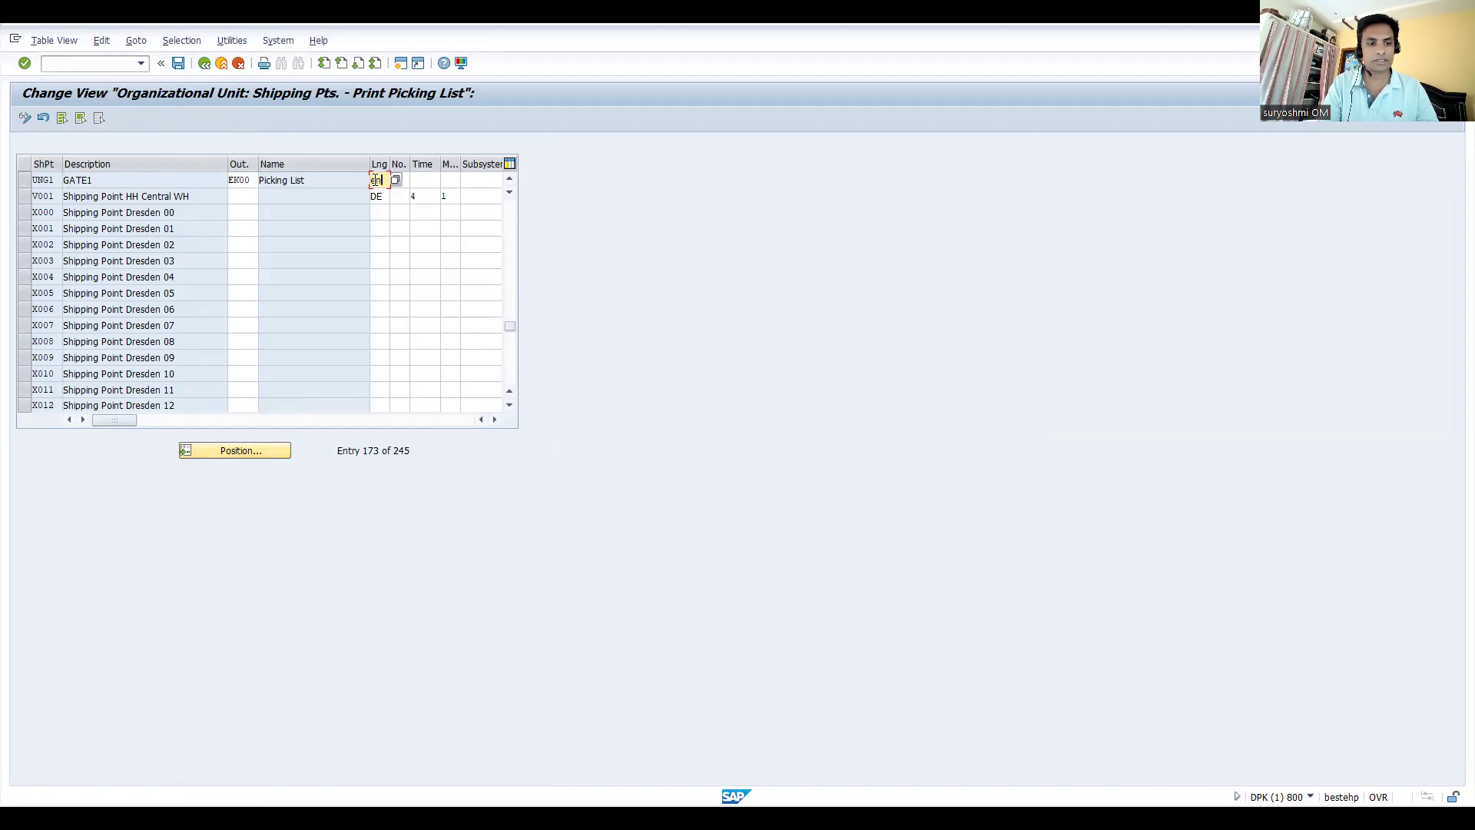
key("Tab")
type("01")
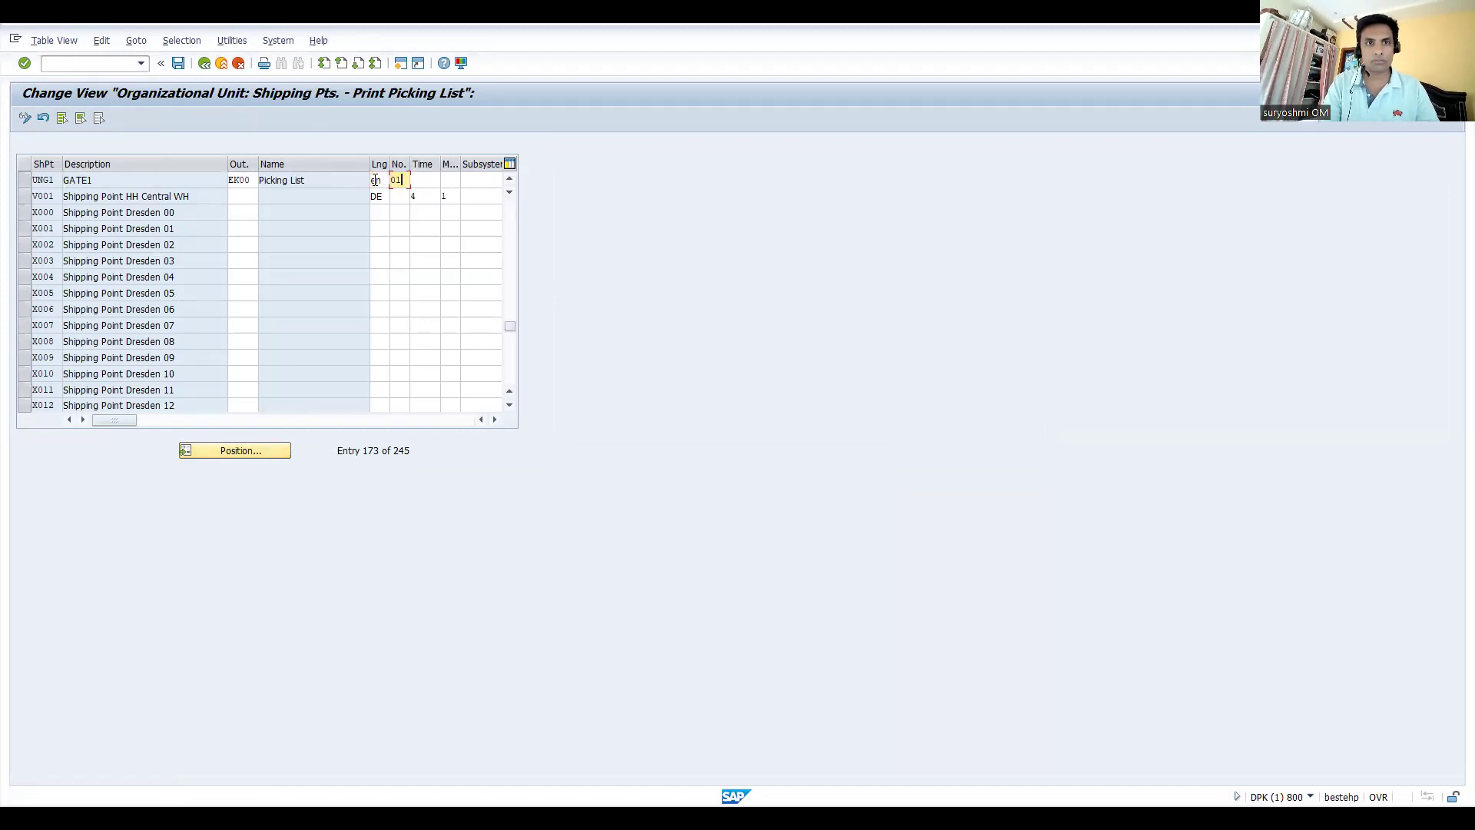
key("Tab")
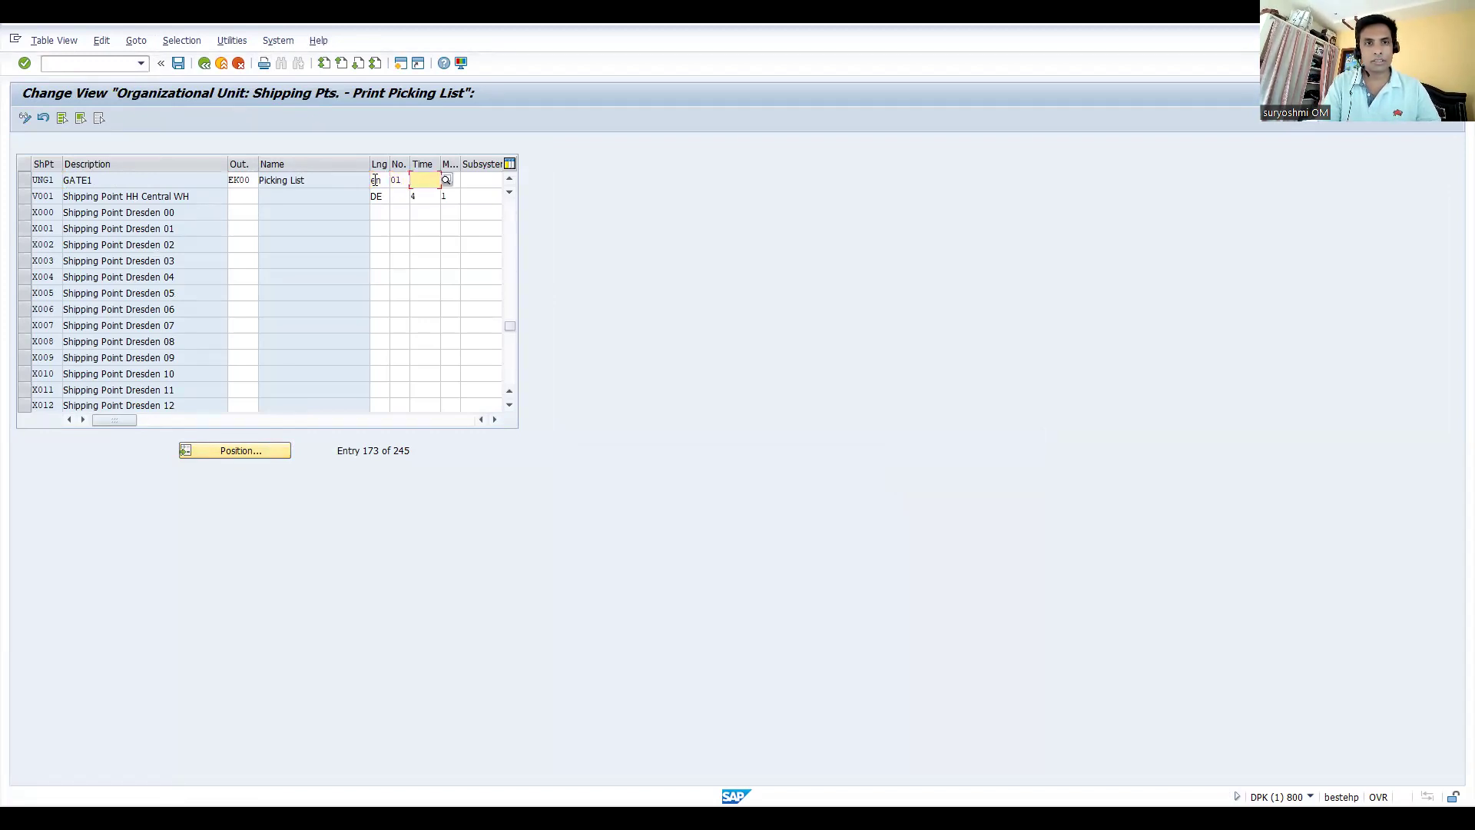
left_click(445, 180)
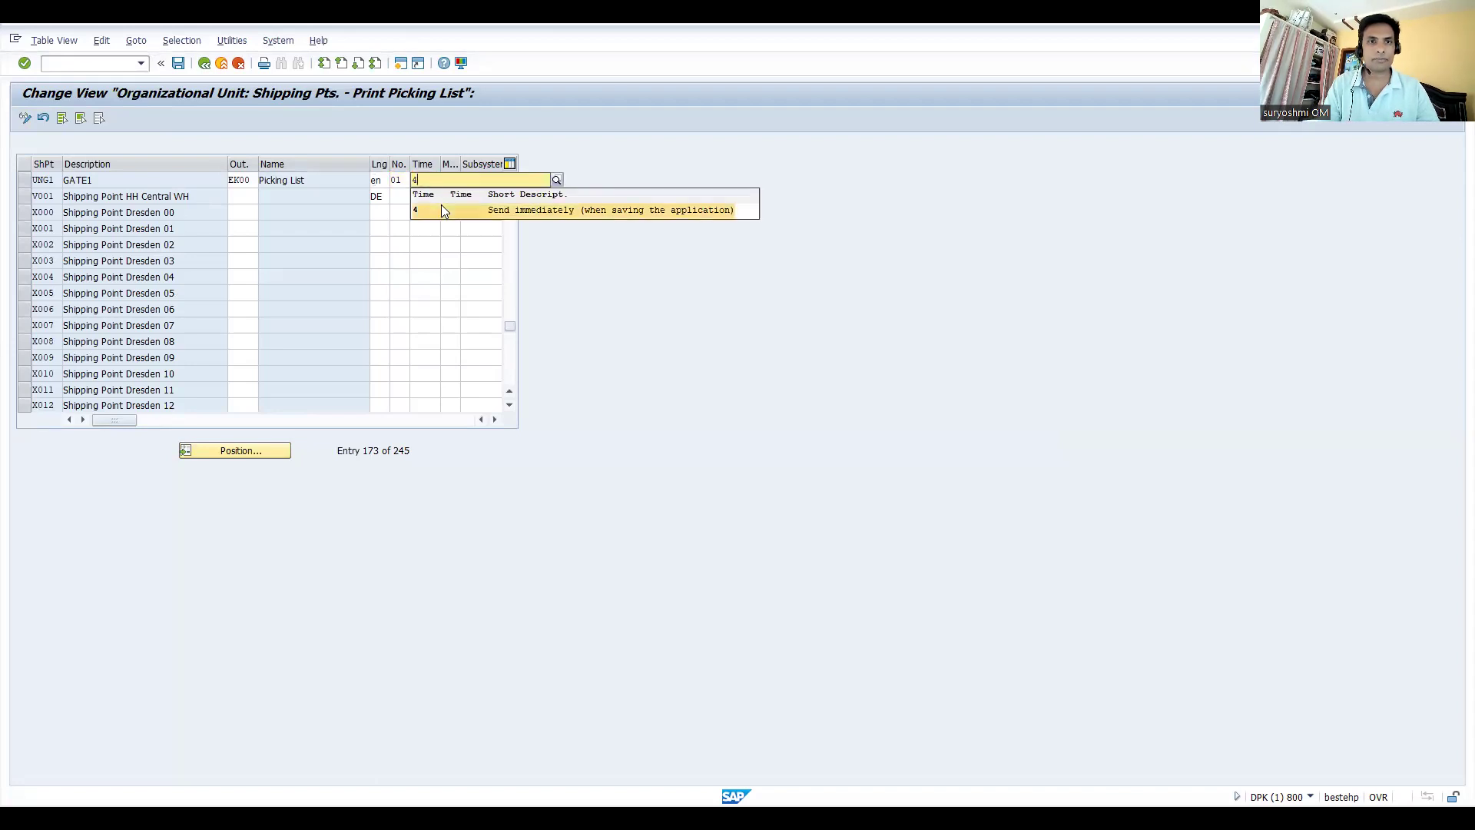
left_click(441, 204)
left_click(452, 178)
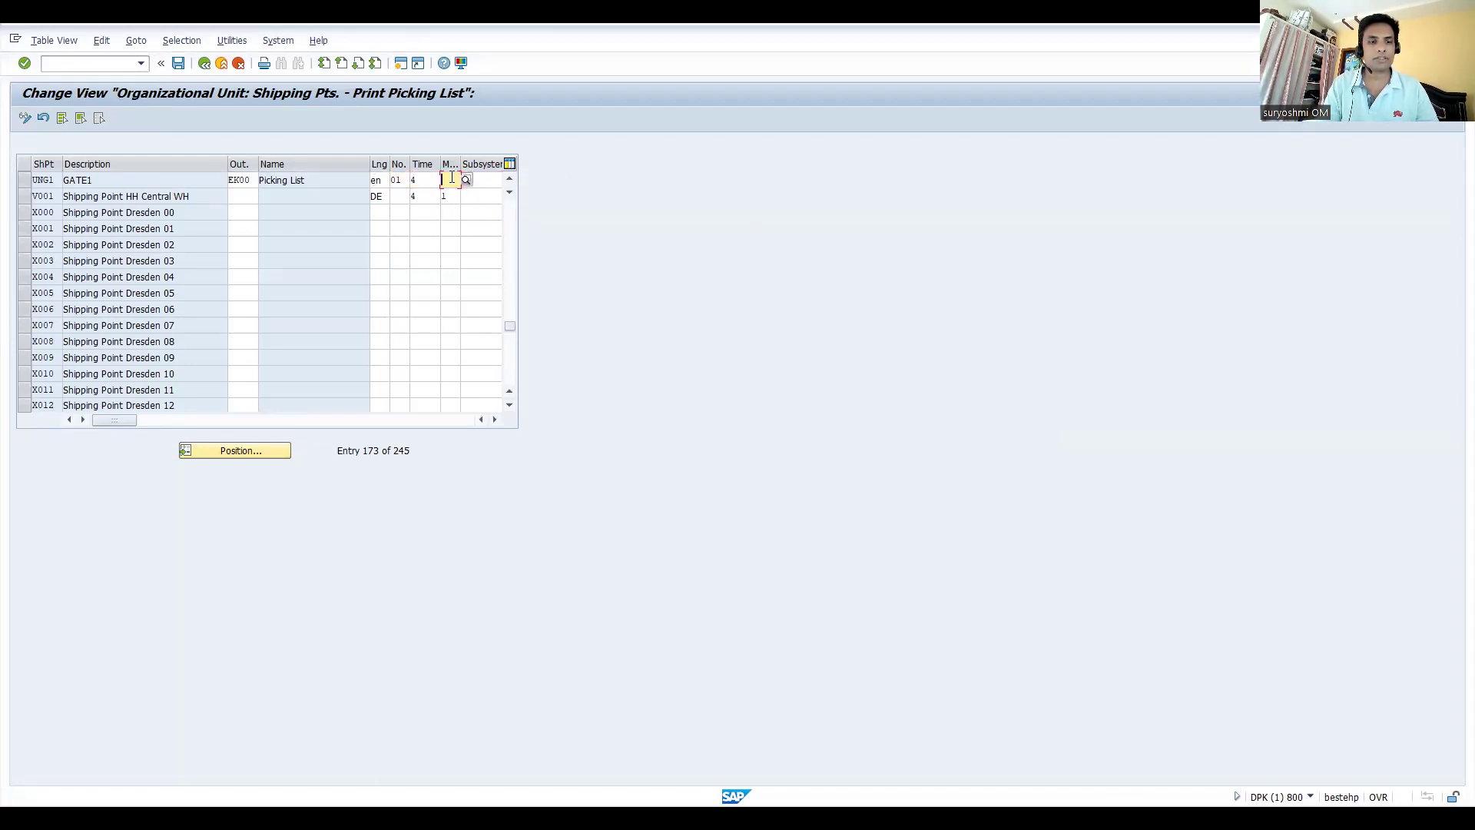
left_click(452, 179)
key("Return")
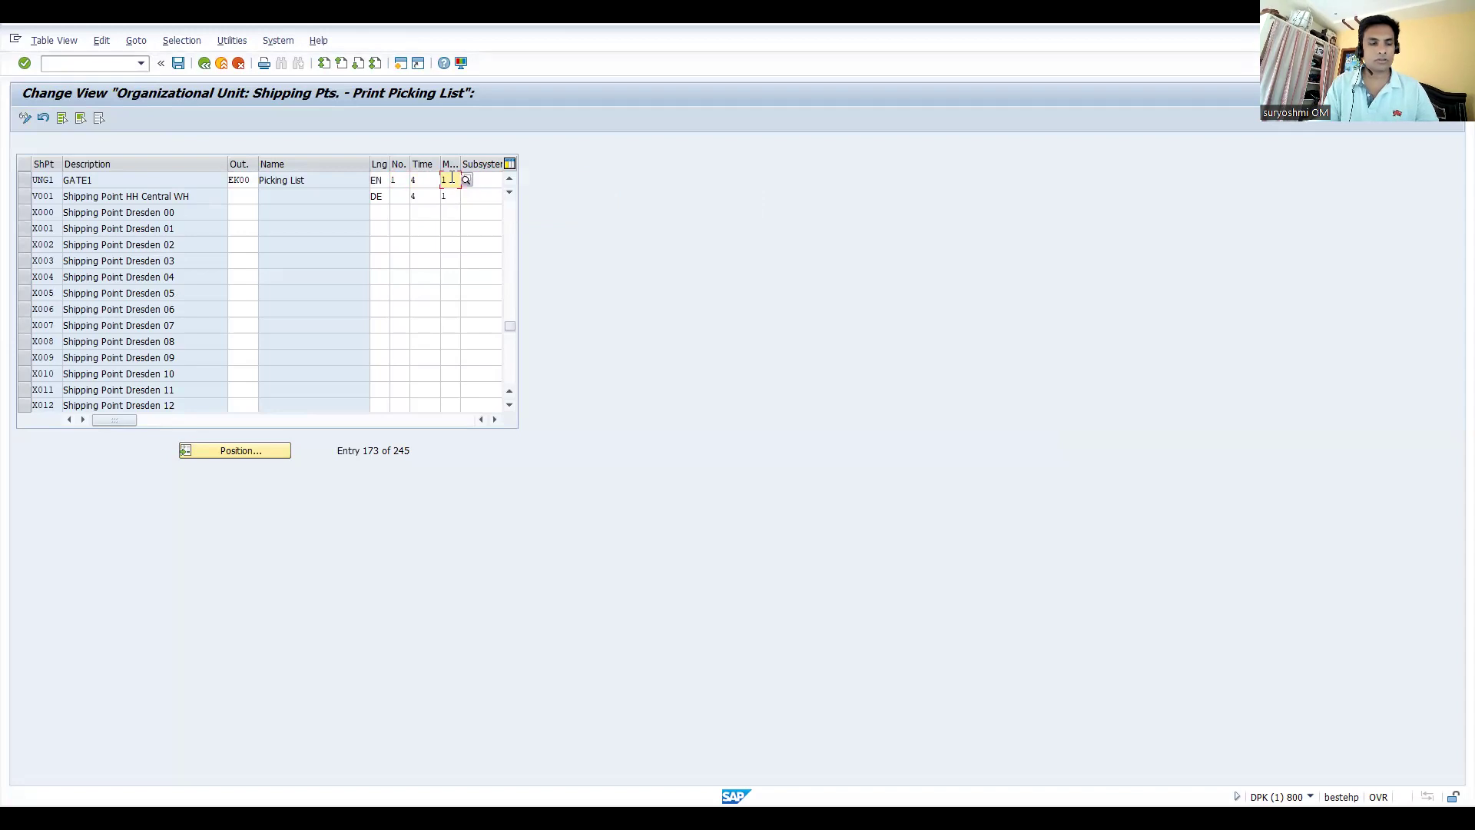
key("ctrl+s")
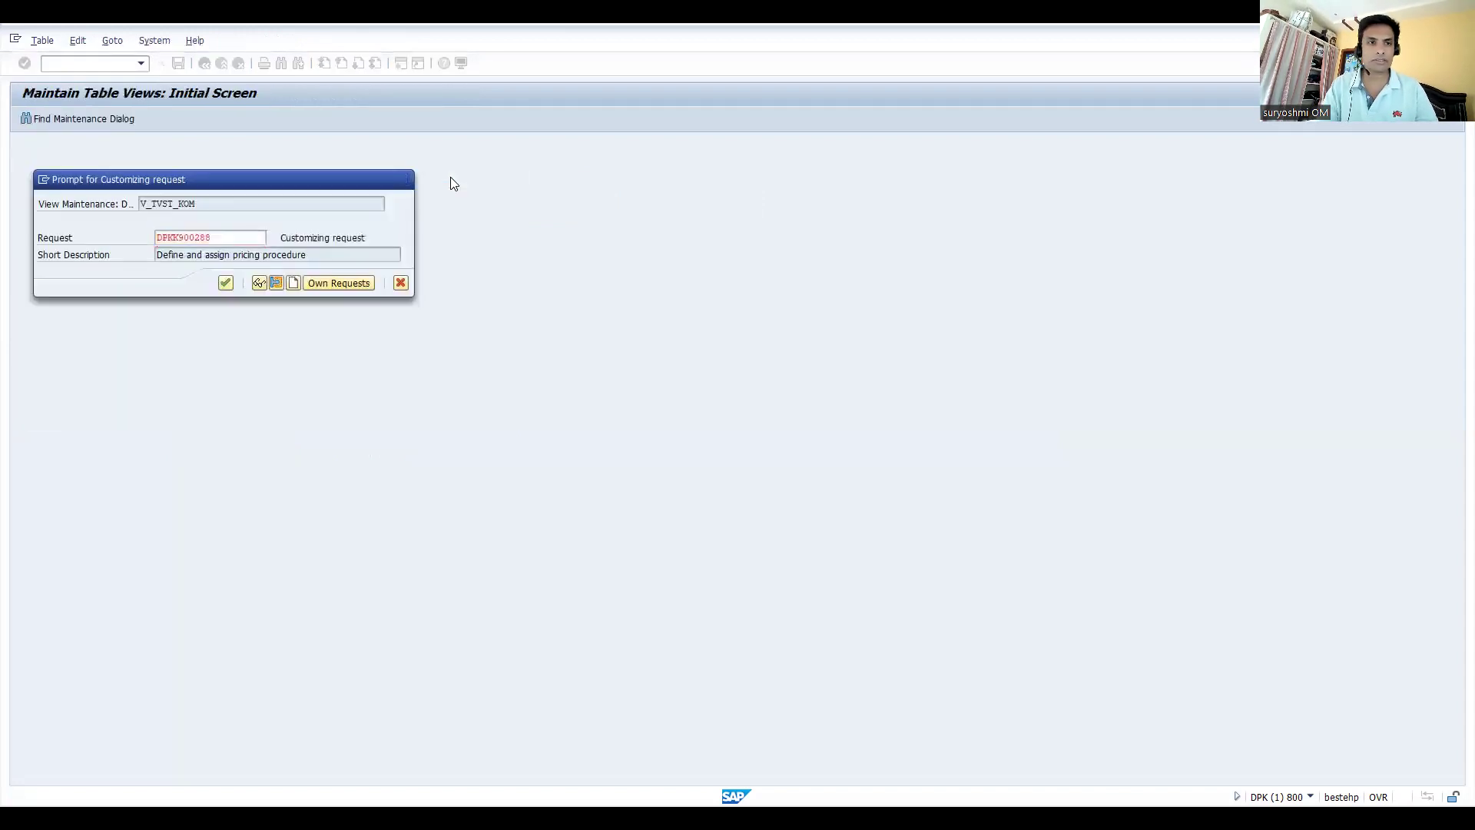
key("Return")
left_click(93, 61)
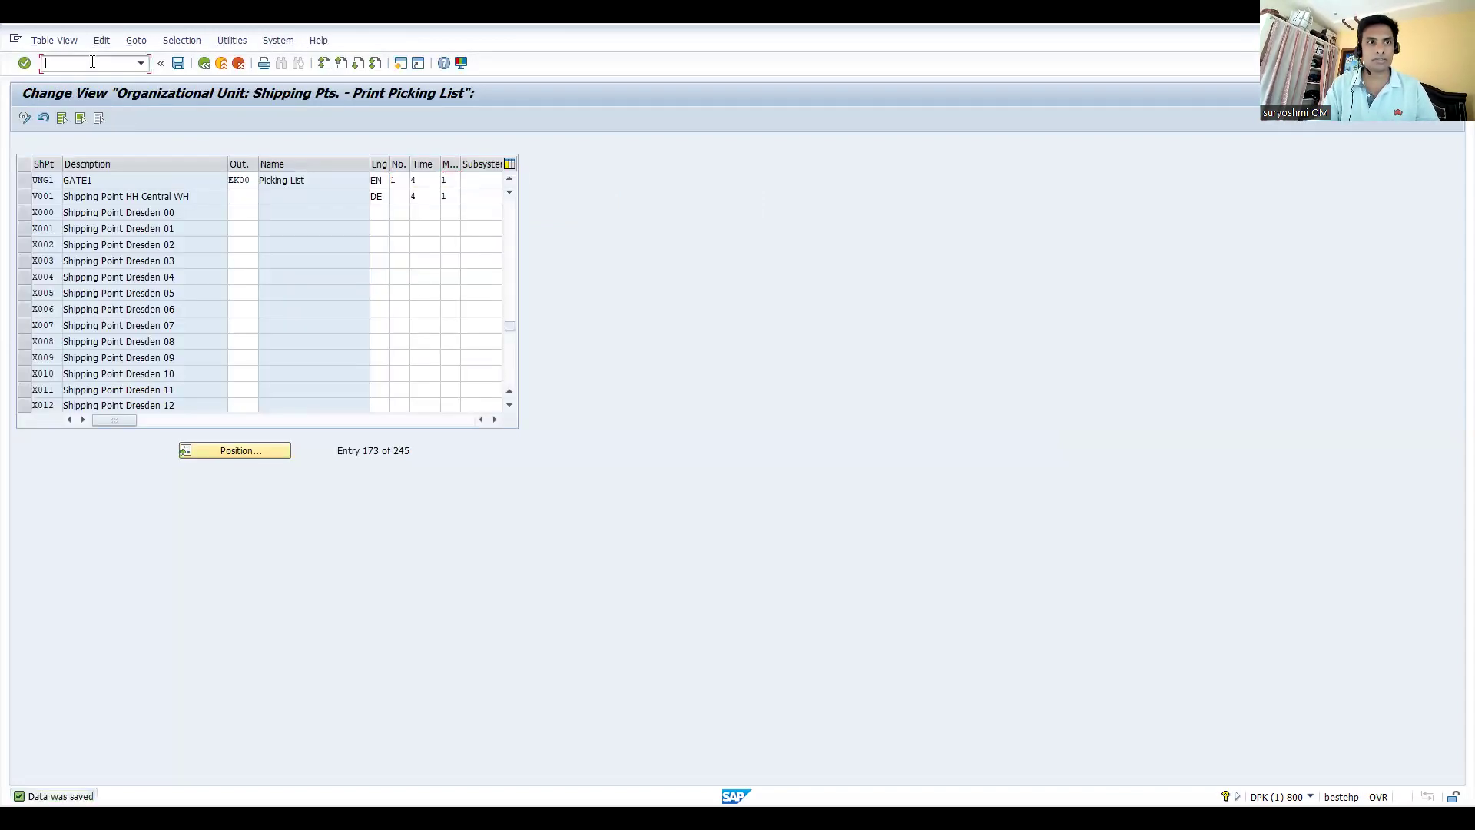
Enter a new VA01 order for the customer with material 50065573, quantity 1.
type("/nva01")
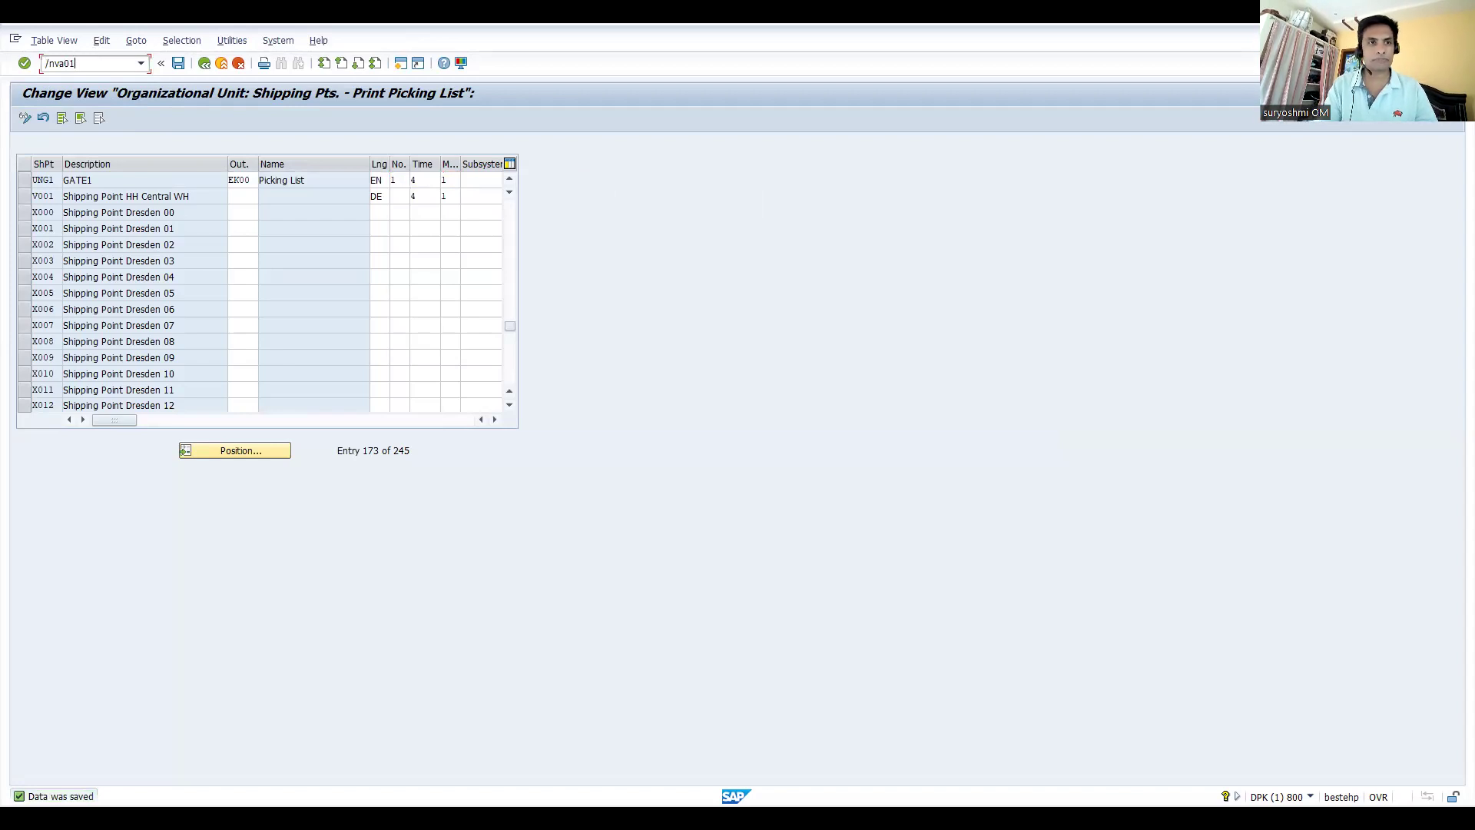
key("Return")
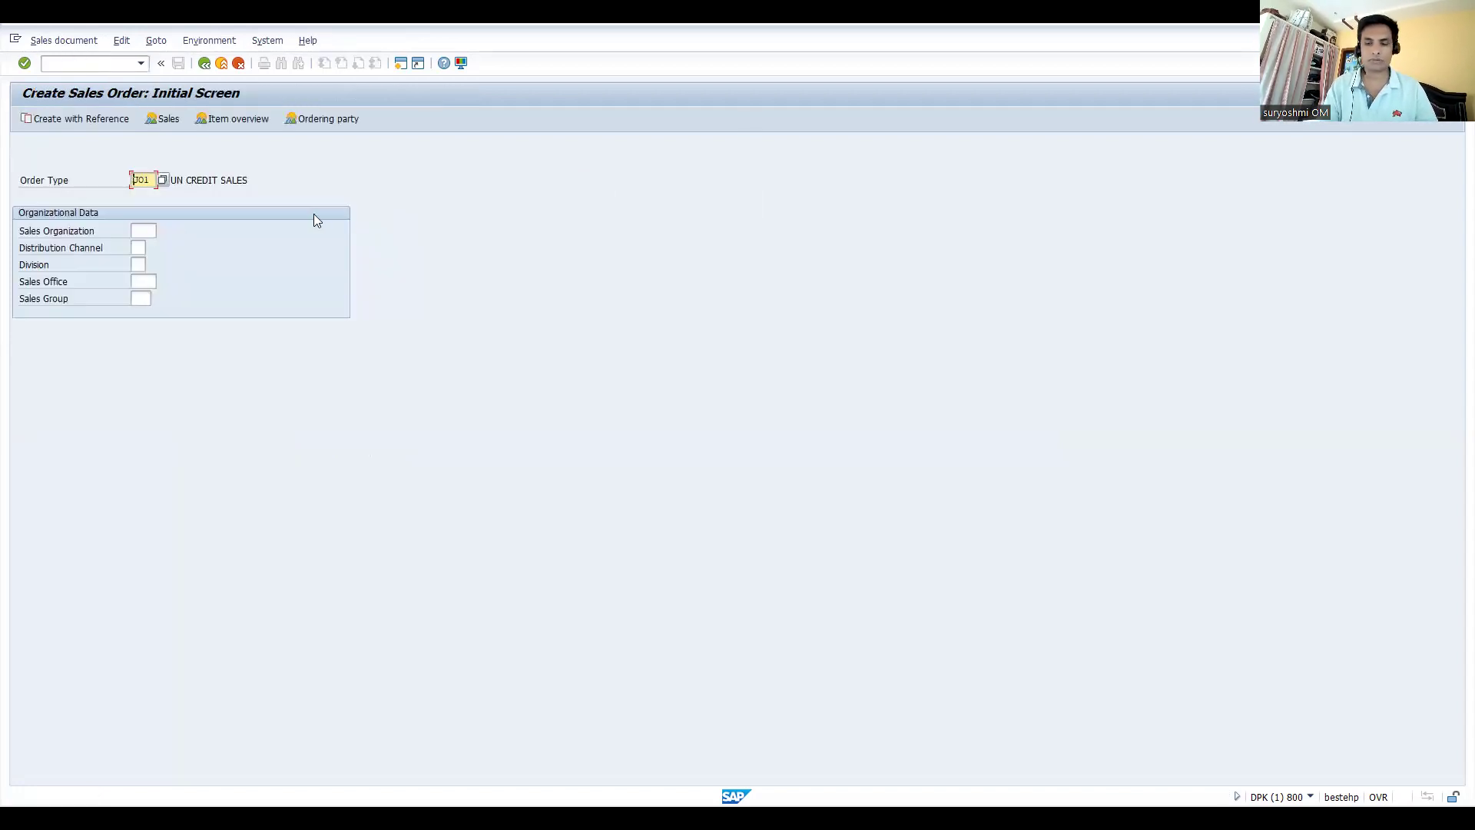
key("Return")
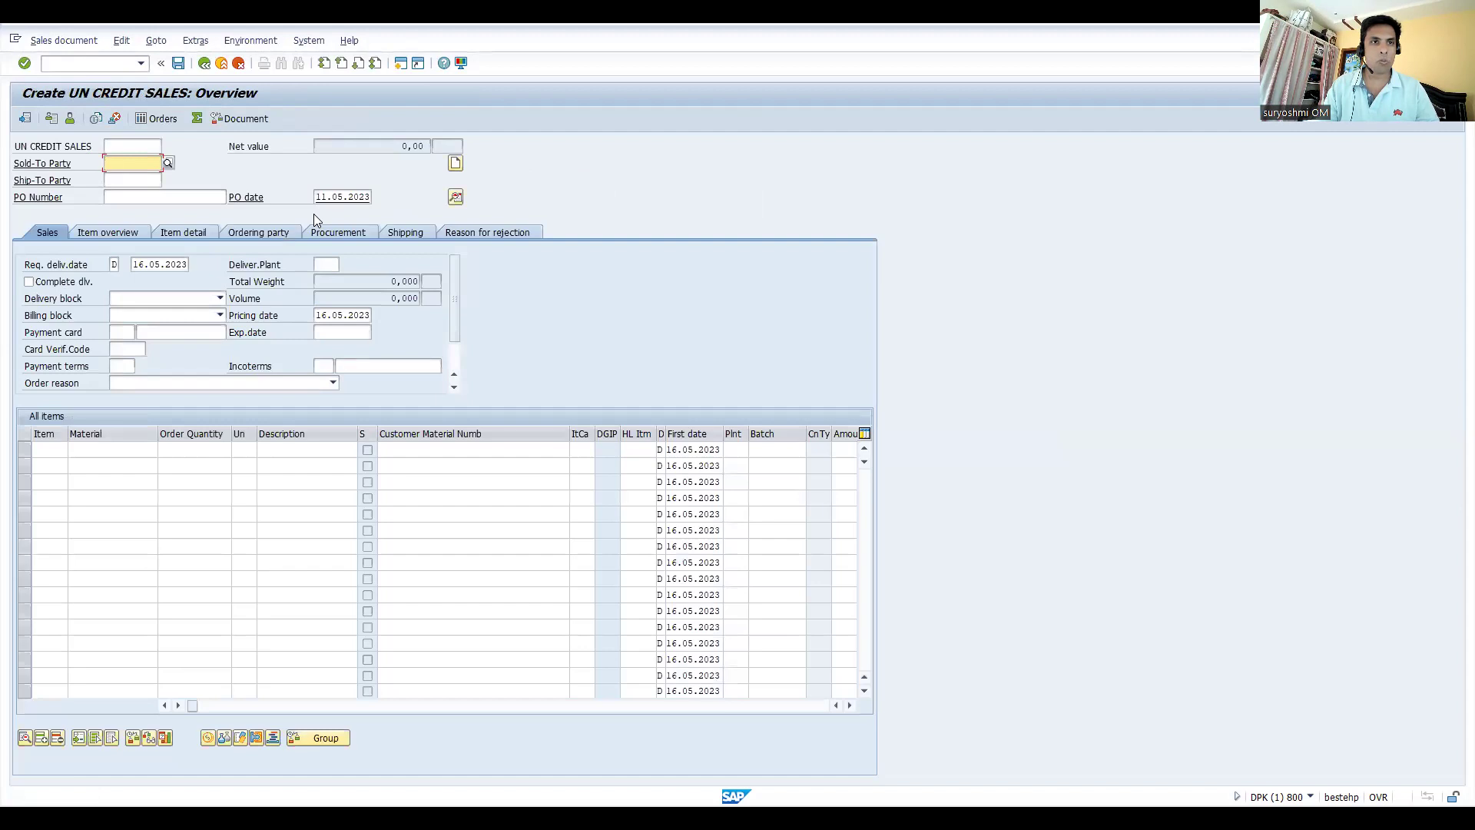
key("Return")
key("Return")
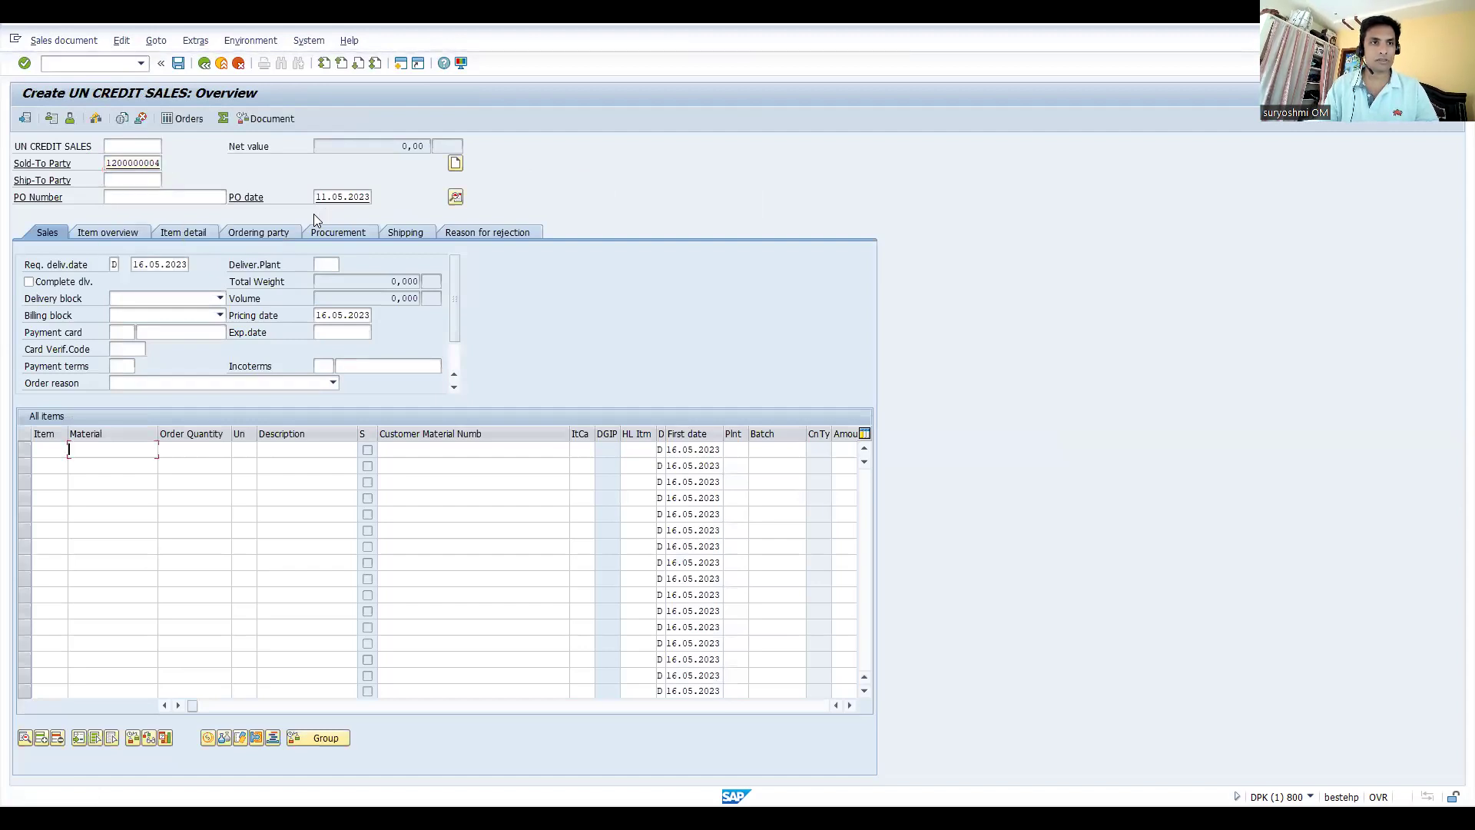
type("50065573")
key("Tab")
type("1")
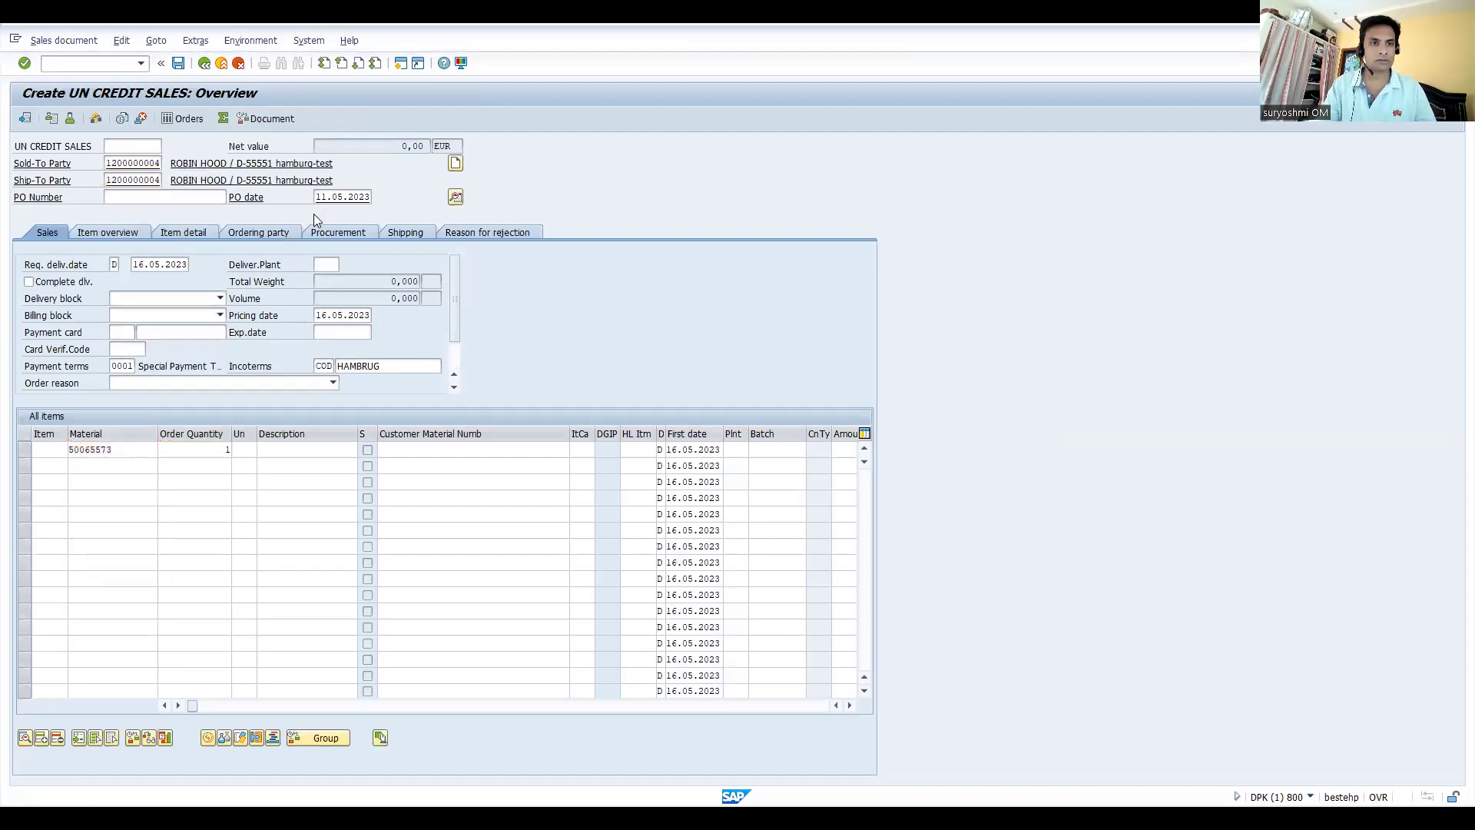
key("Return")
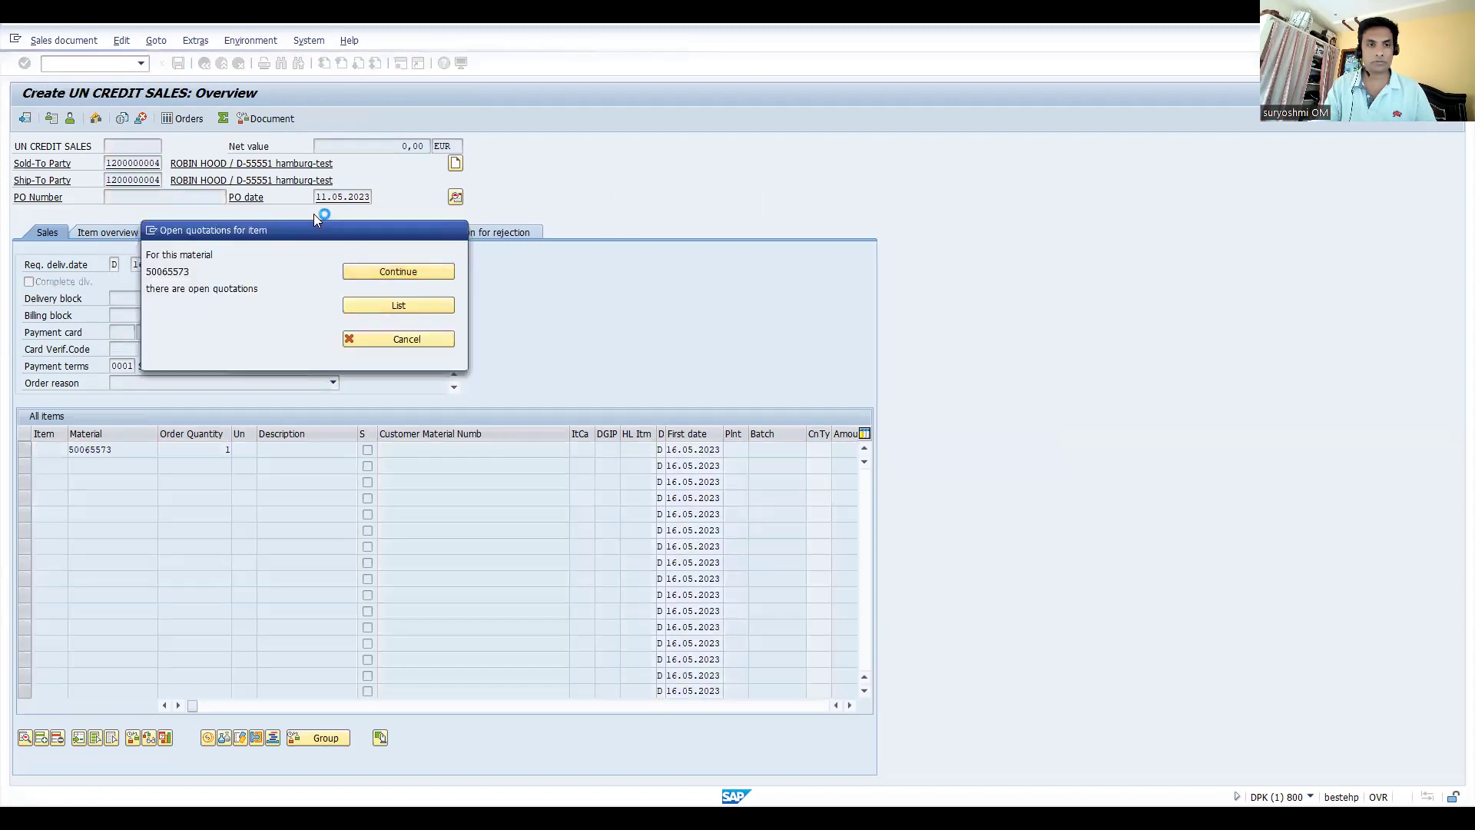
Save the order past the open quotations notice and enter /nvl01n.
key("Return")
key("ctrl+s")
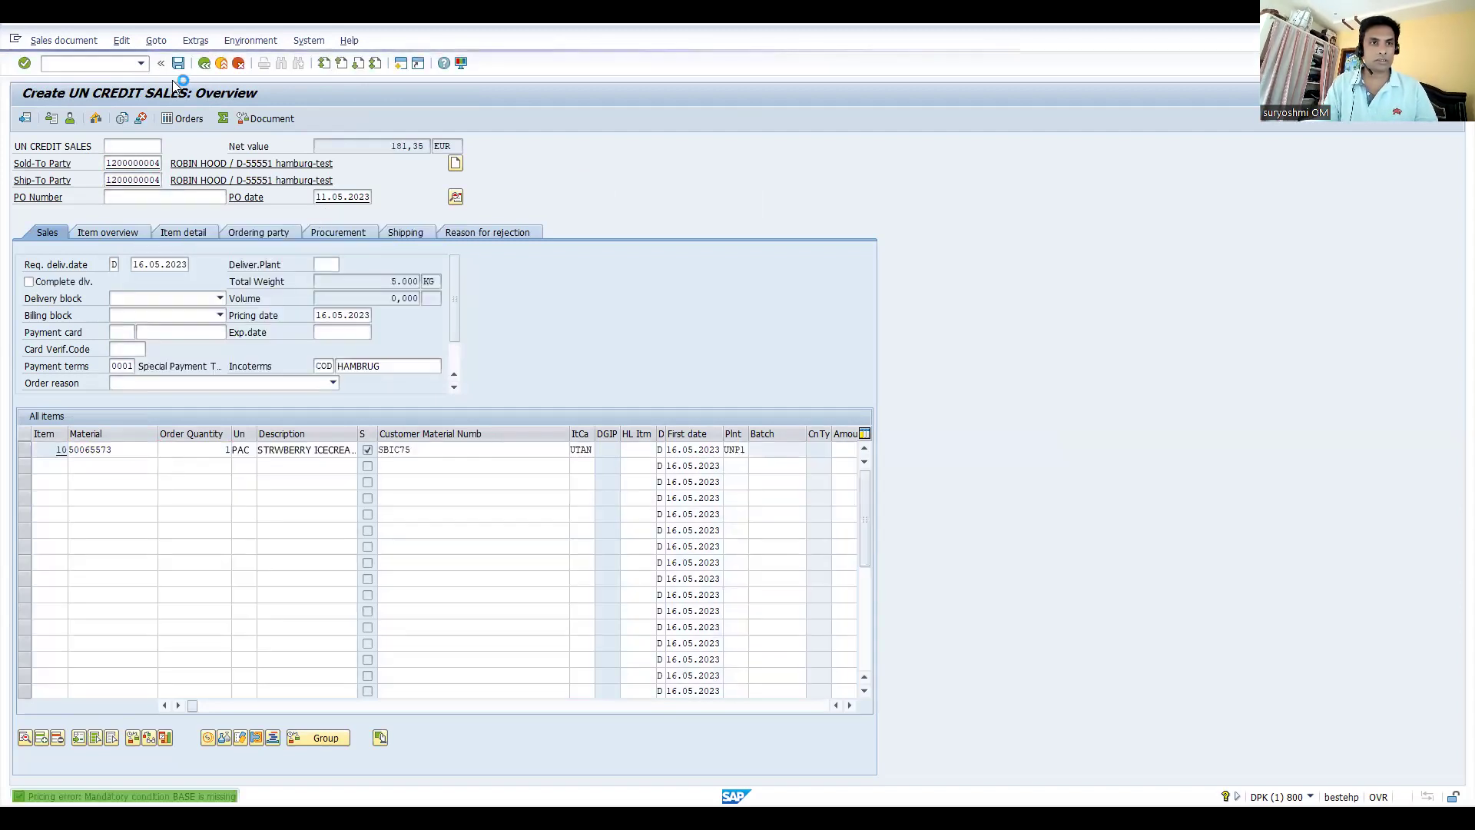
left_click(86, 67)
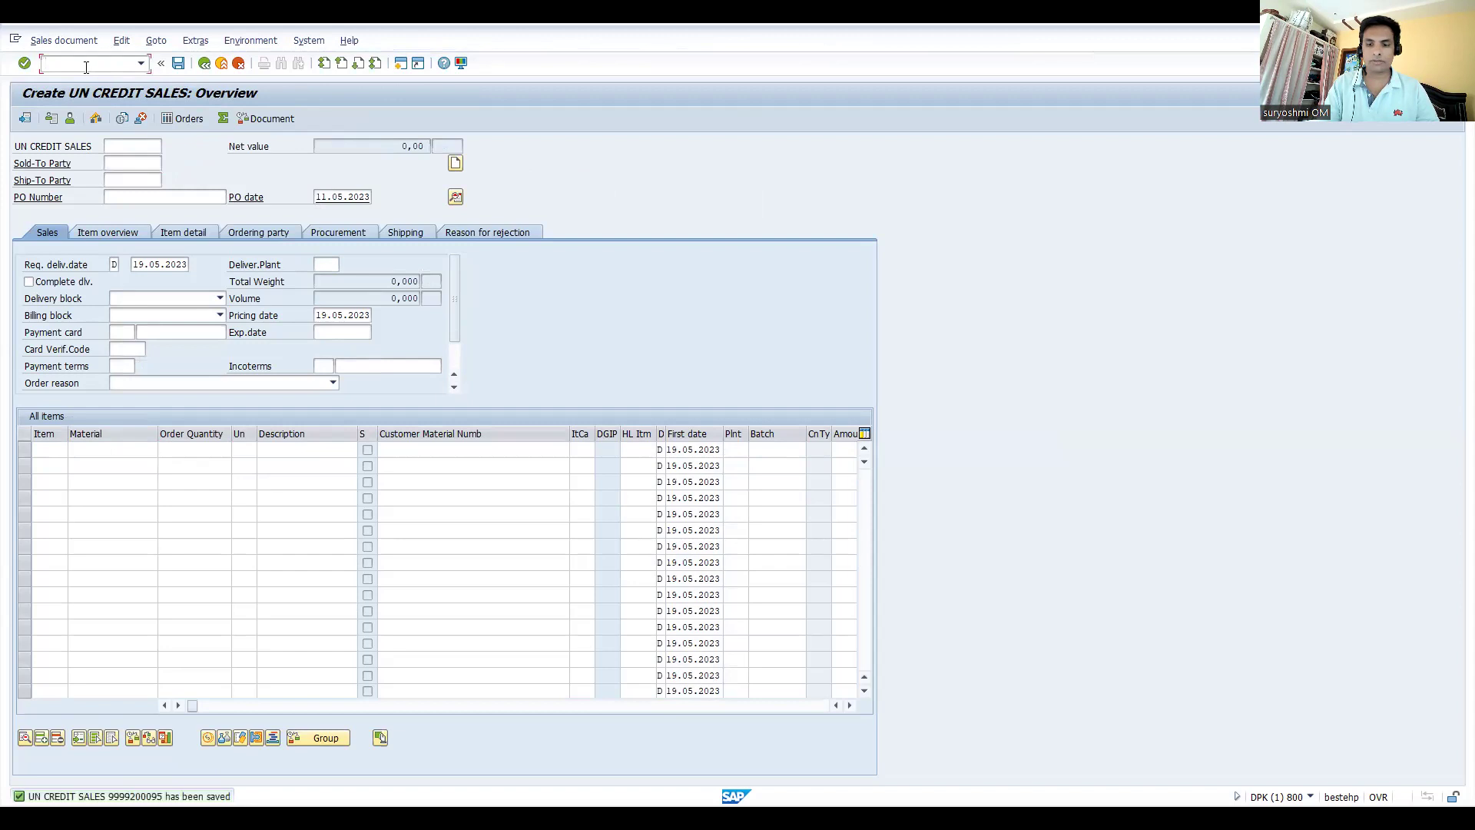
type("/nvl0")
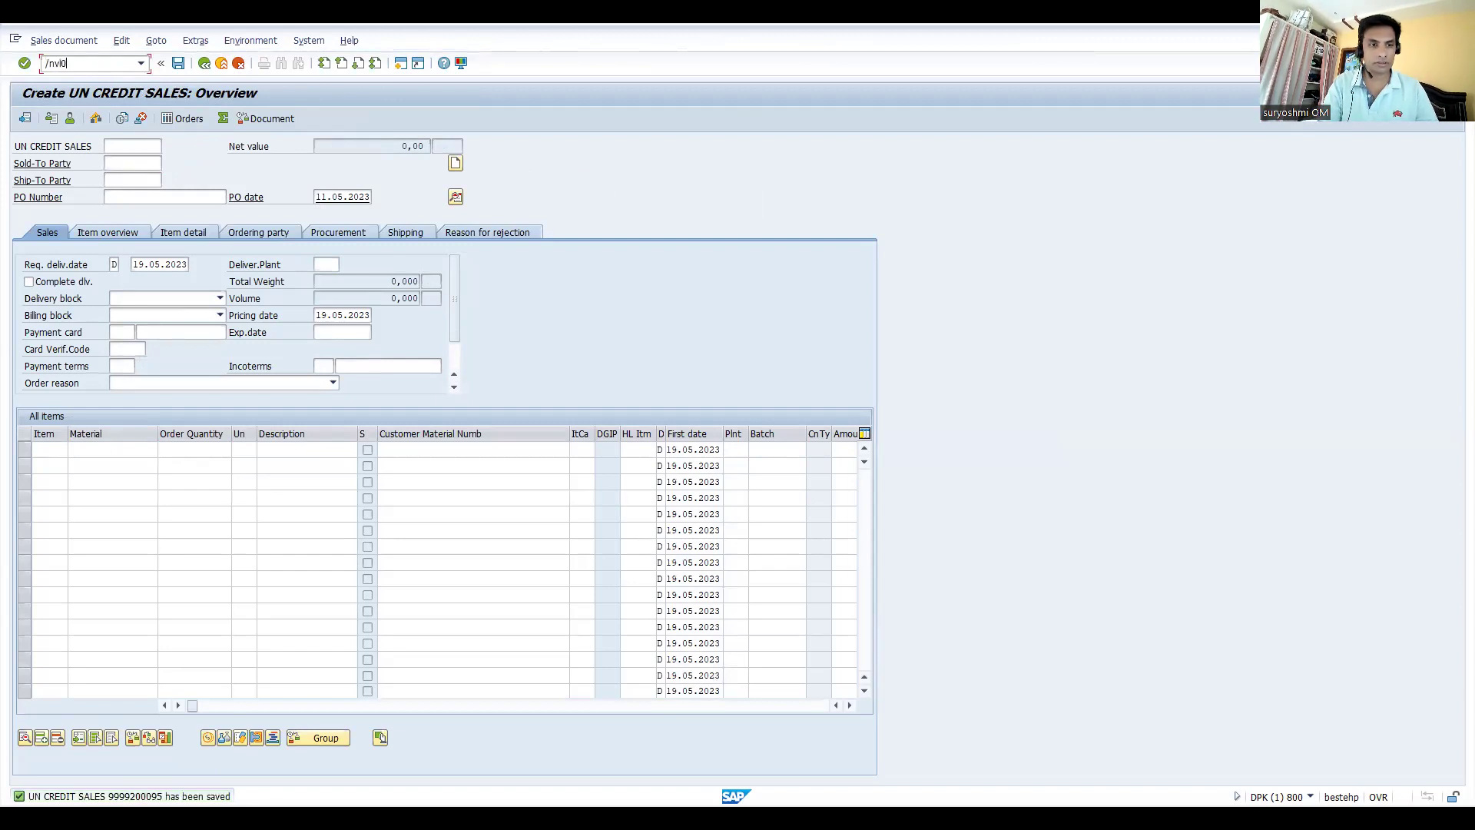
type("1n")
Create the outbound delivery for the ice-cream order, review its picking output records, and save it.
key("Return")
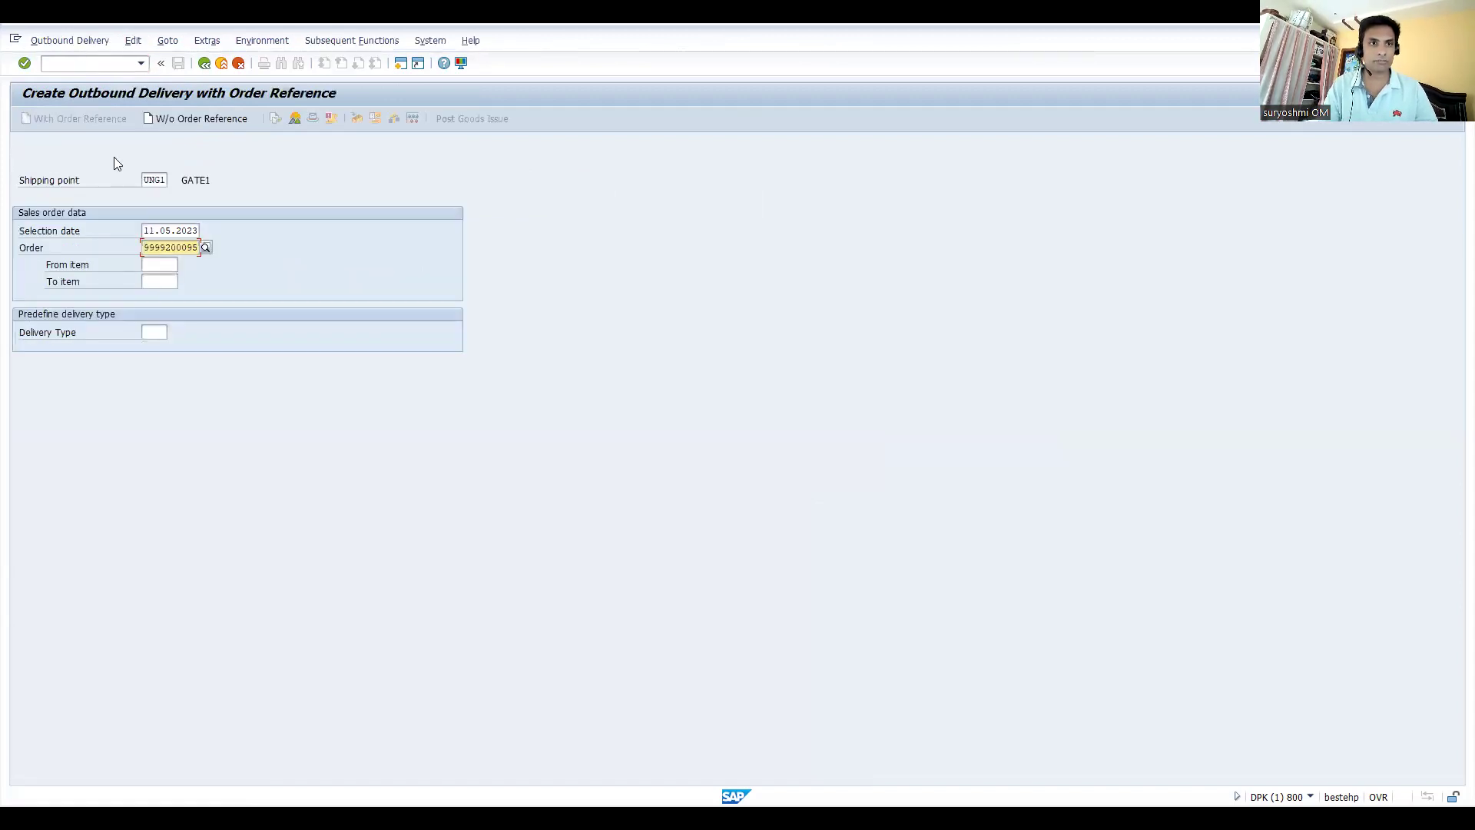
key("Return")
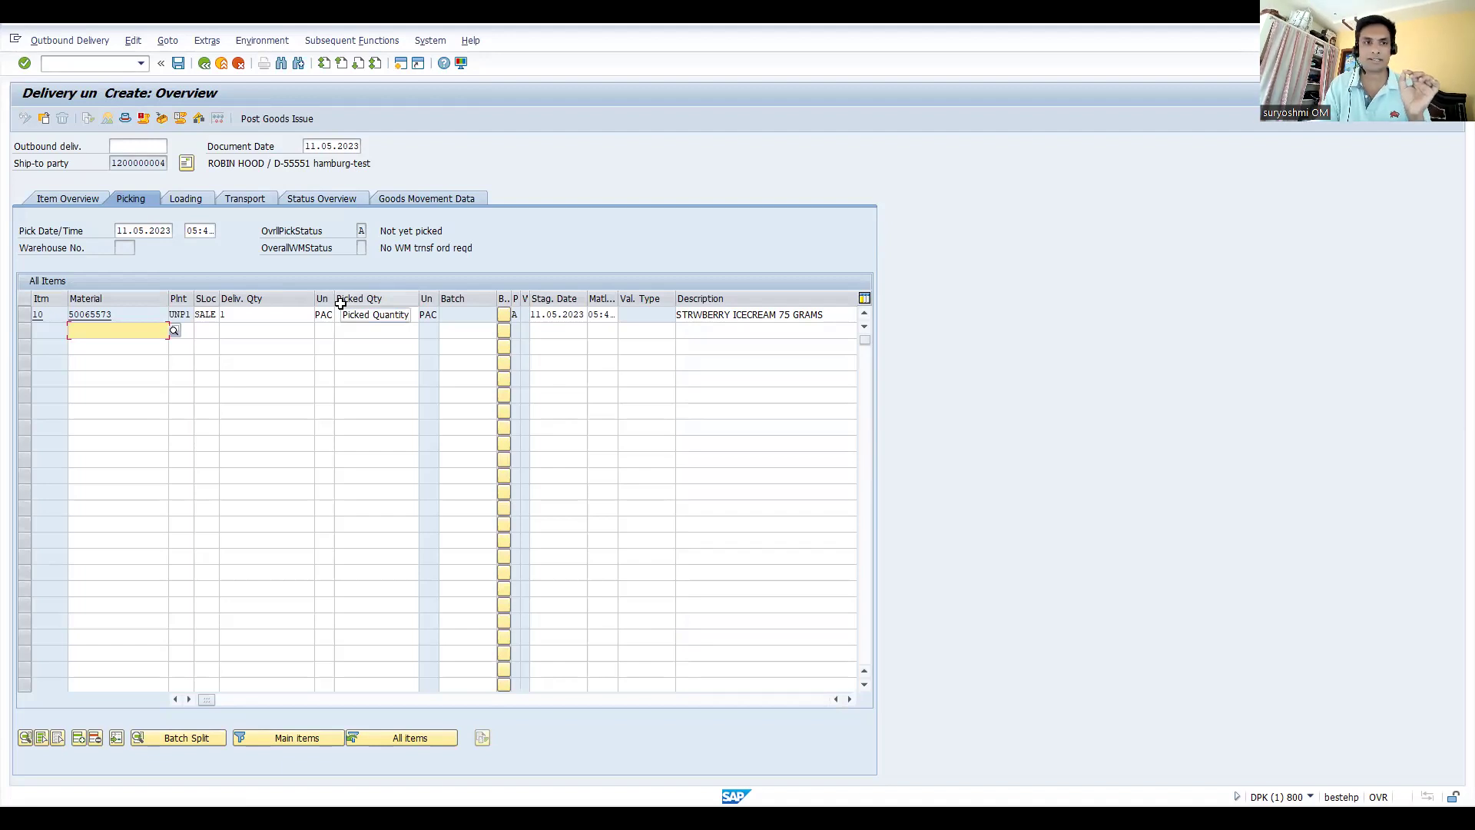
left_click(207, 40)
left_click(228, 60)
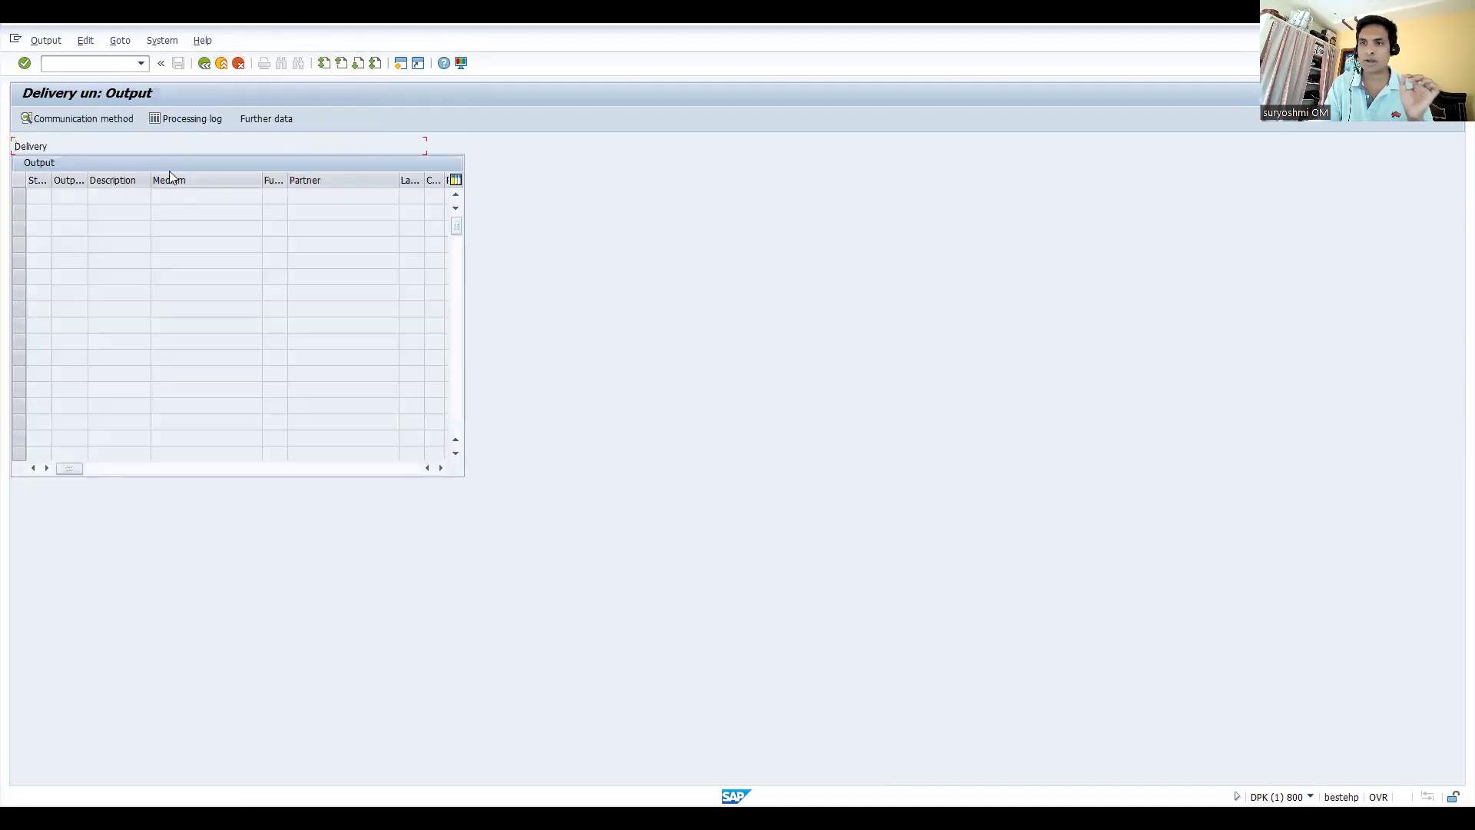
left_click(204, 63)
left_click(178, 64)
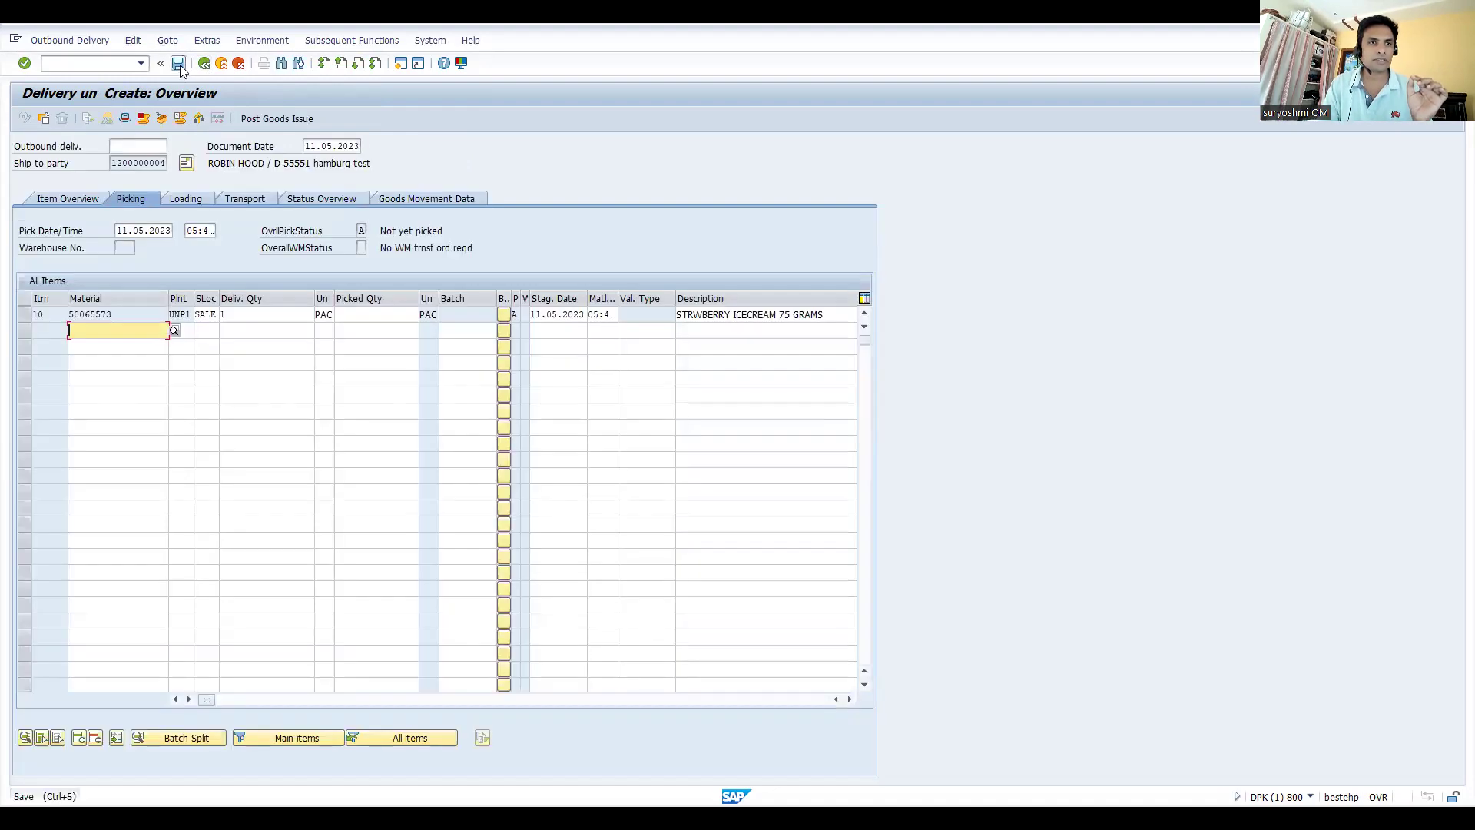
Open the saved delivery in /nVL02N and display its header output records.
left_click(135, 64)
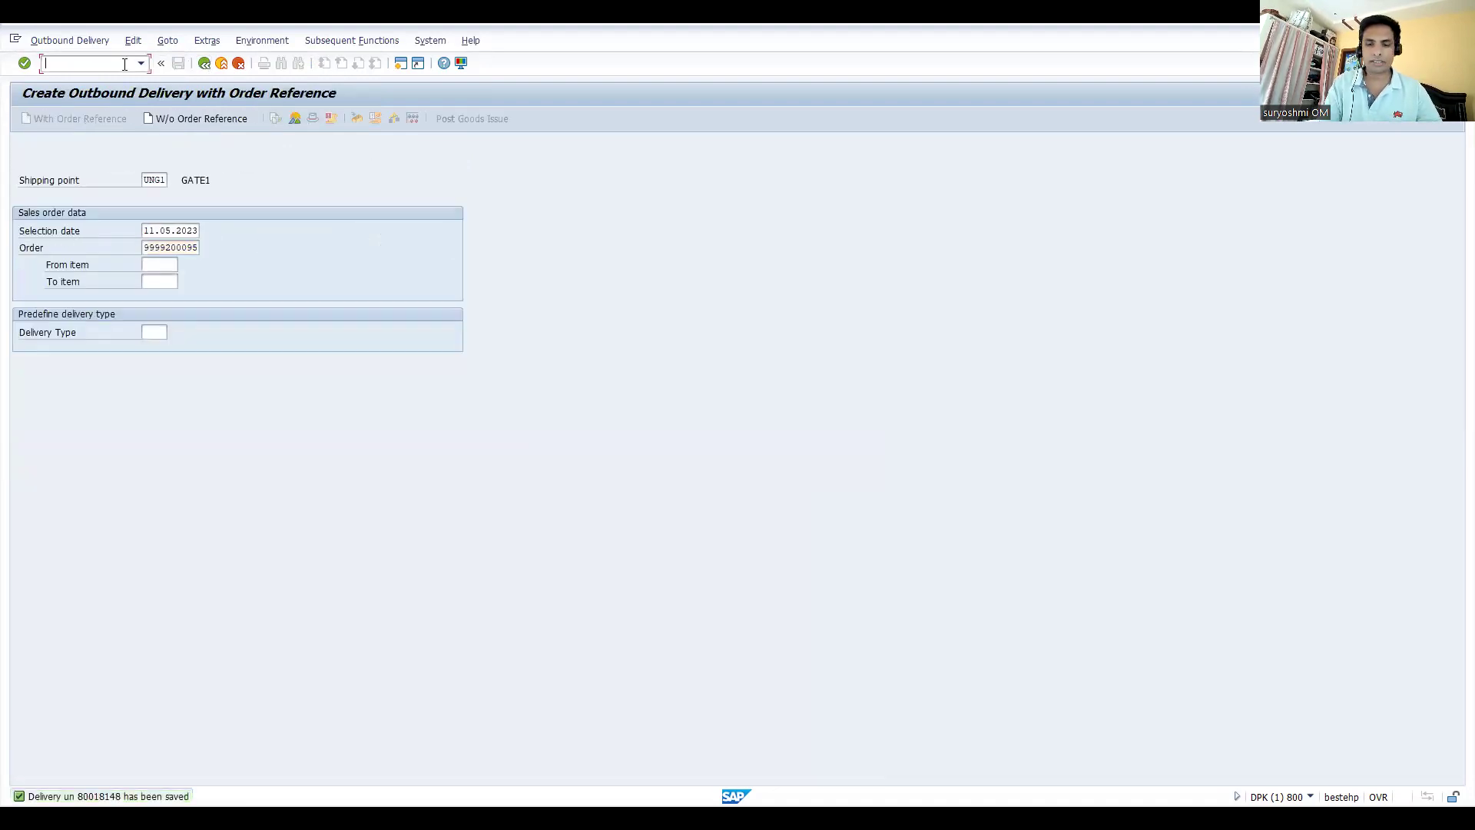
type("/nvl02n")
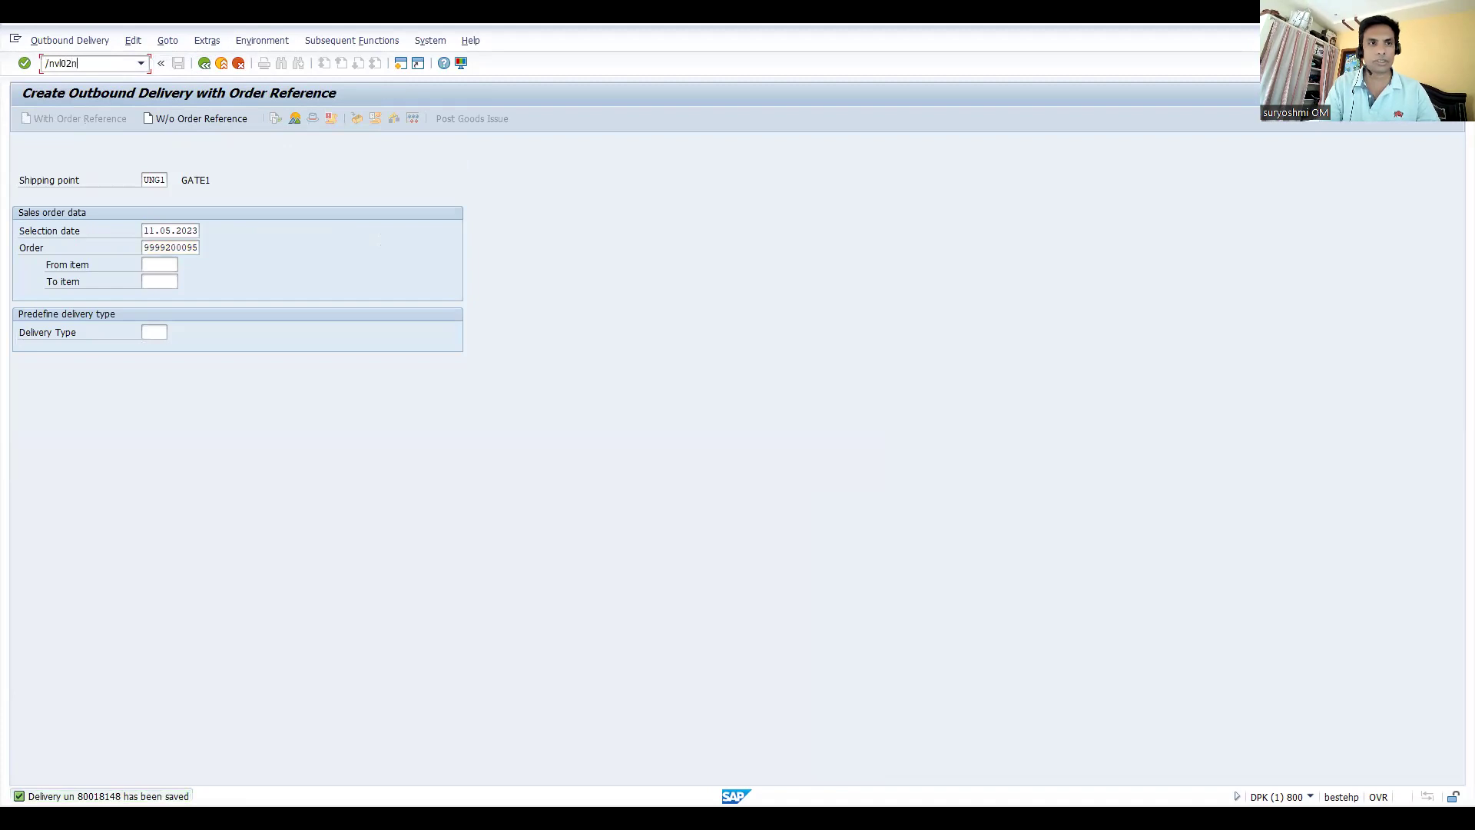
key("Return")
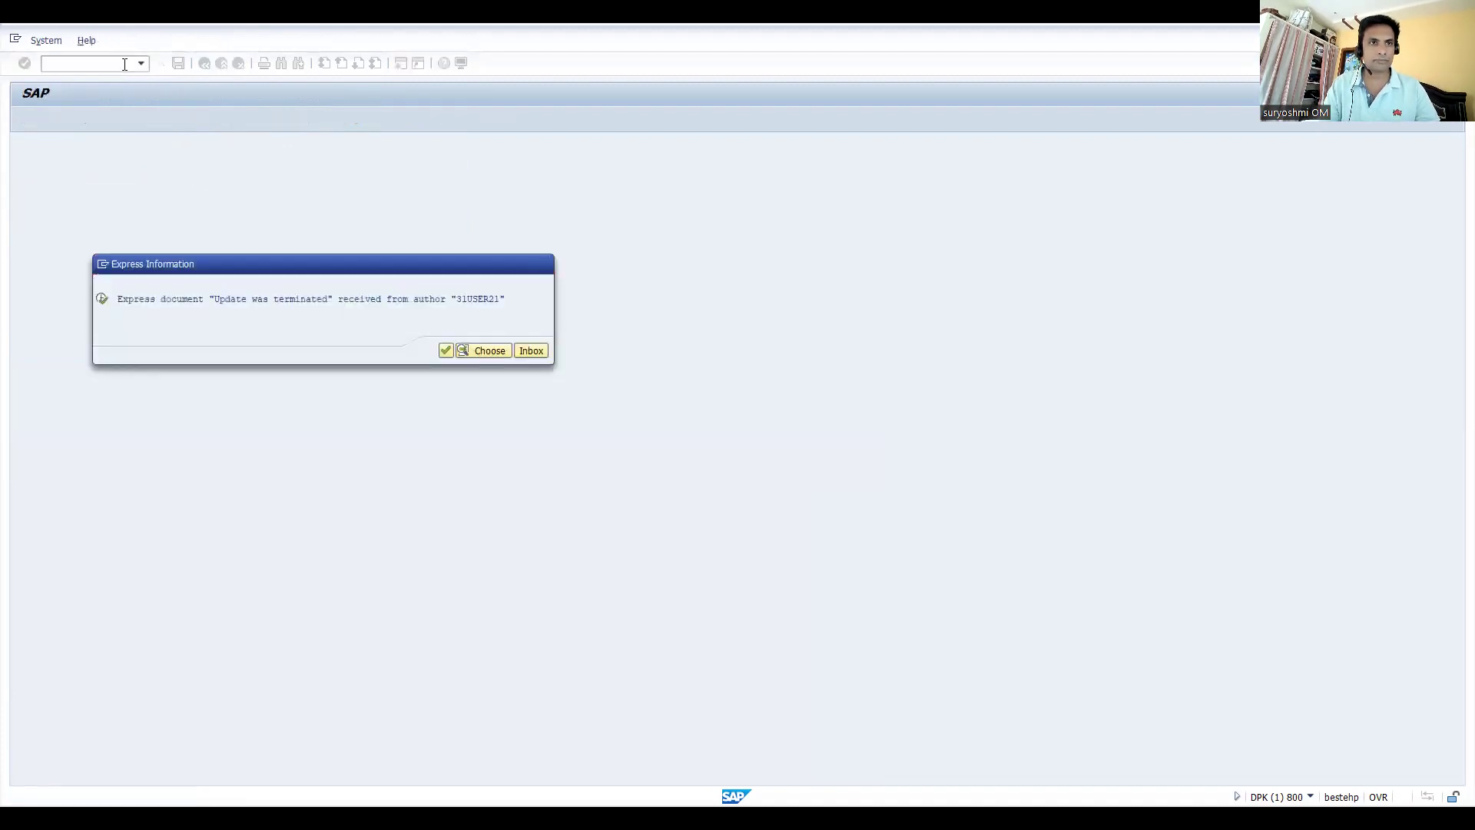
key("Return")
key("Return")
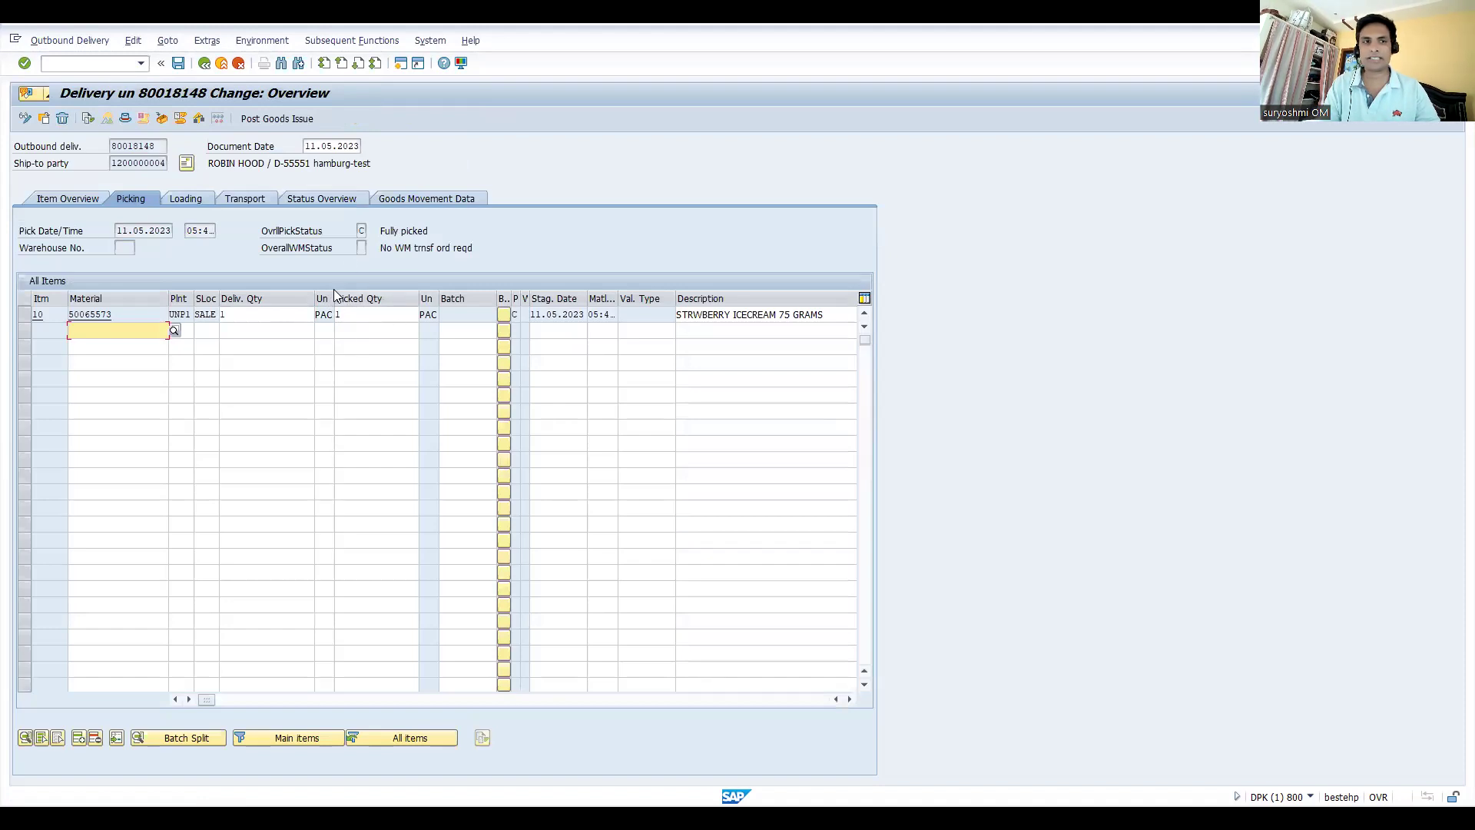
left_click(198, 46)
left_click(358, 71)
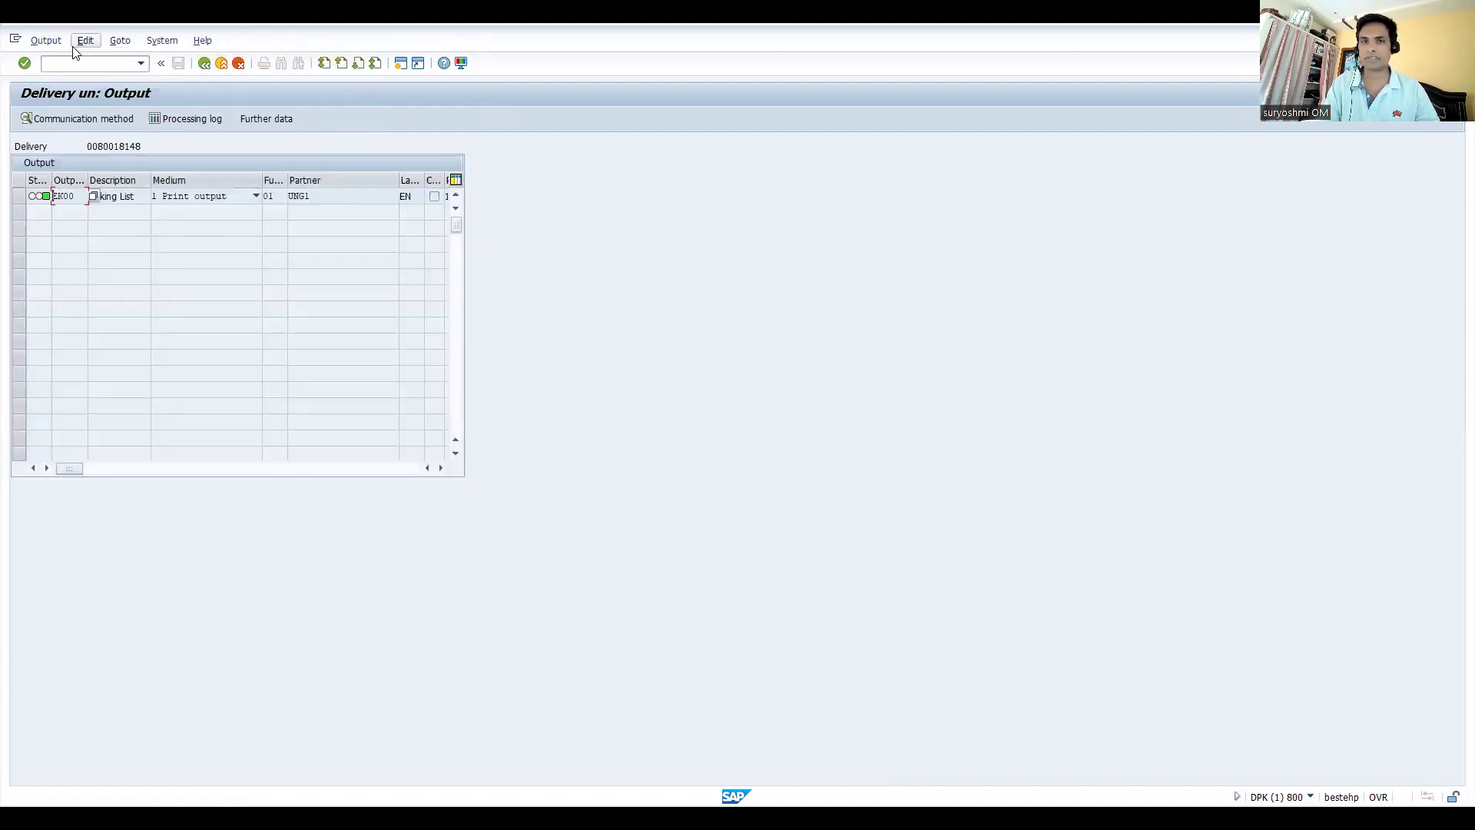
Start a new sales order with /nVA01.
left_click(50, 62)
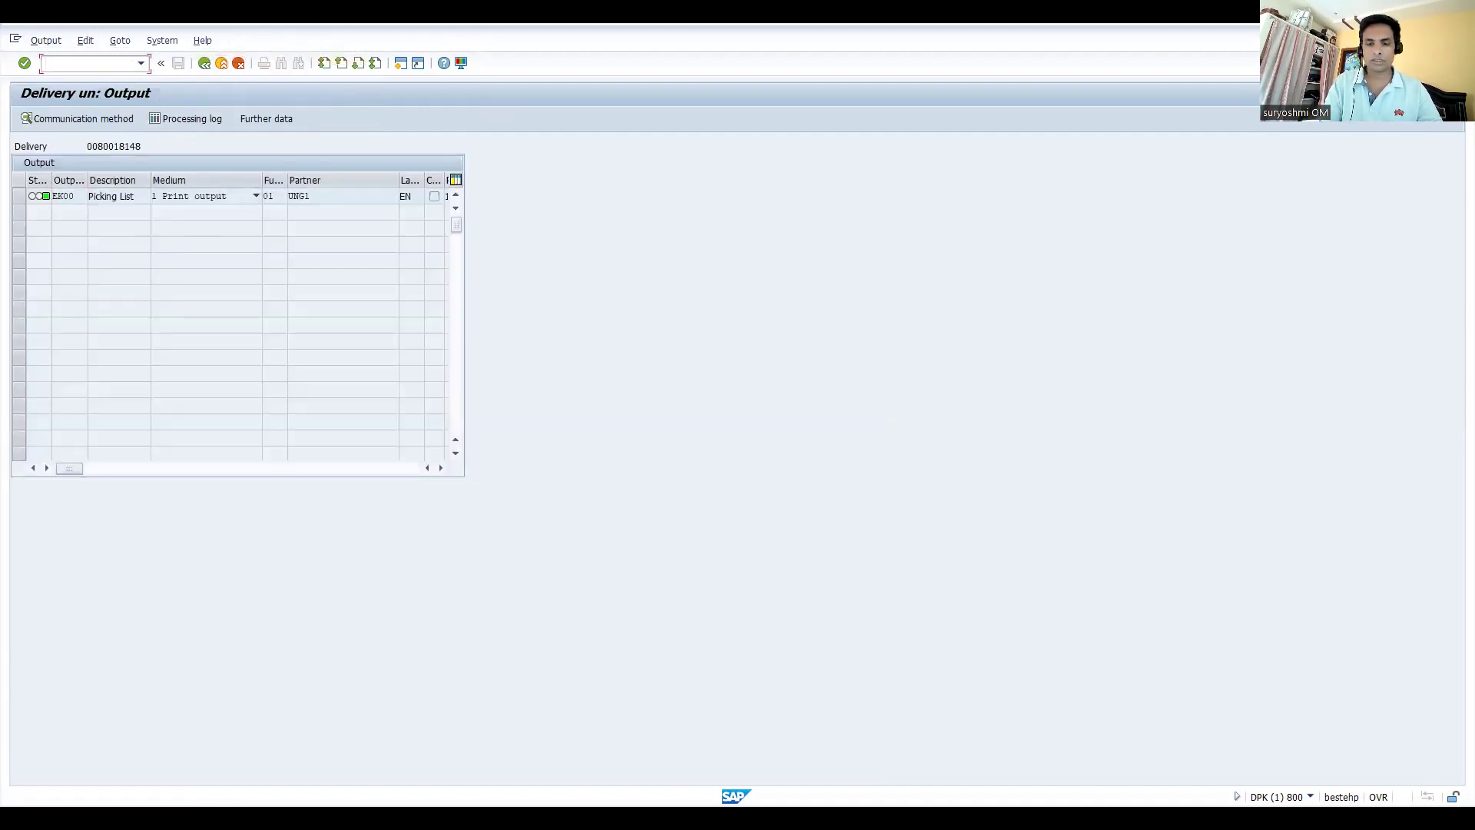
type("/nva01")
key("Return")
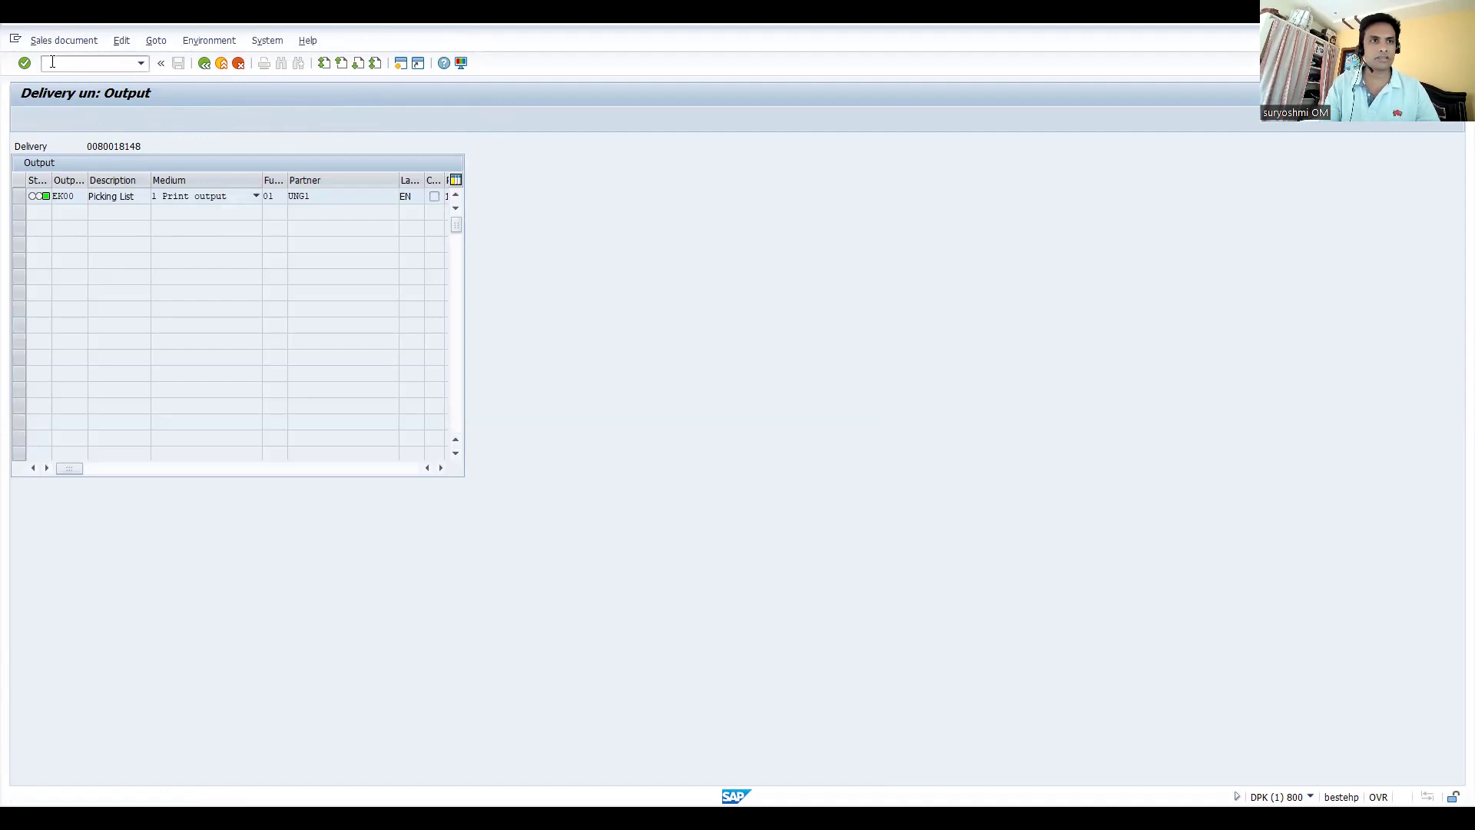
Open a UN CREDIT SALES order for the previous sold-to party with material 50065573 on three lines.
key("Return")
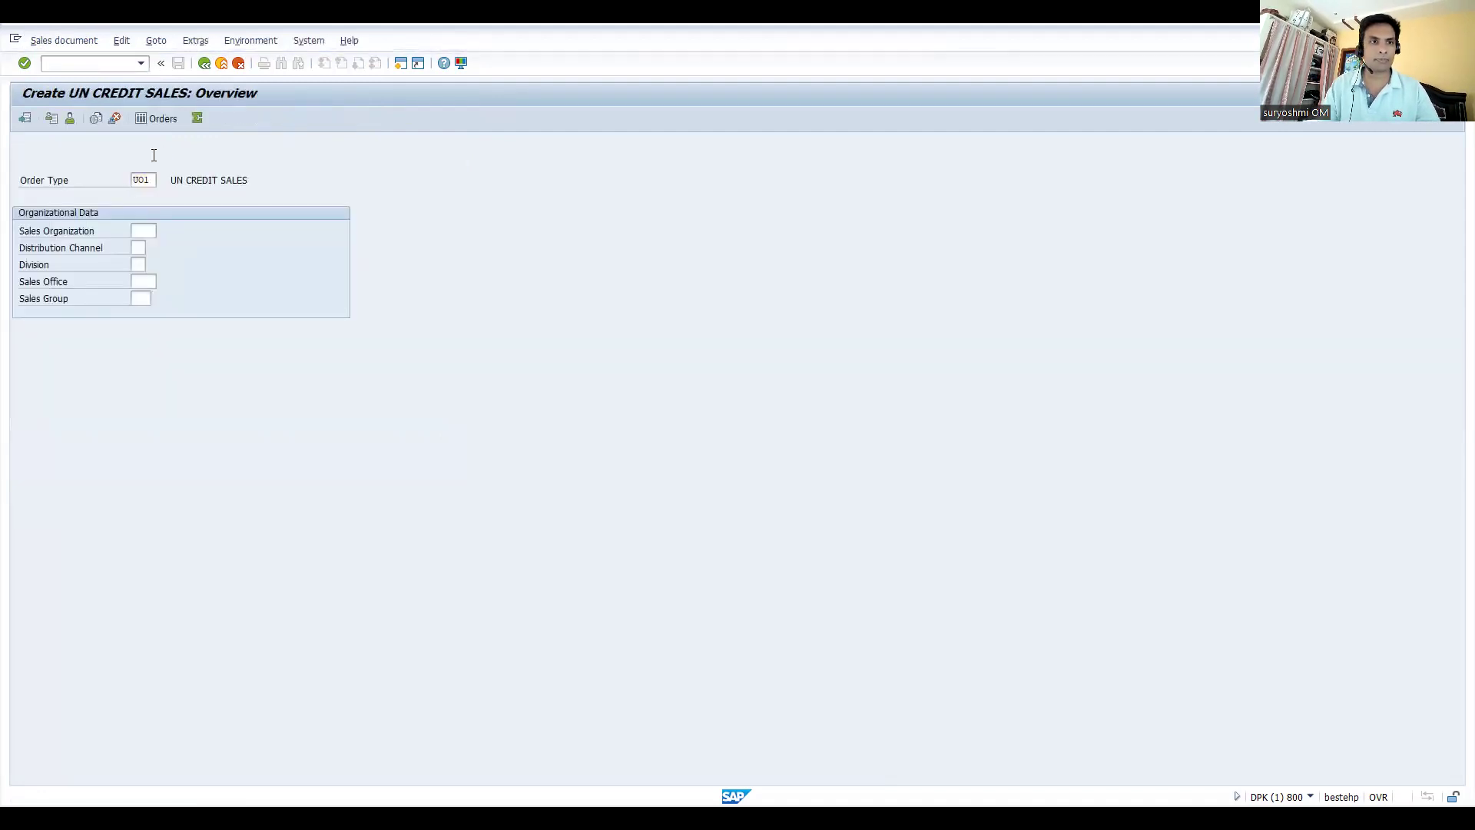
left_click(154, 156)
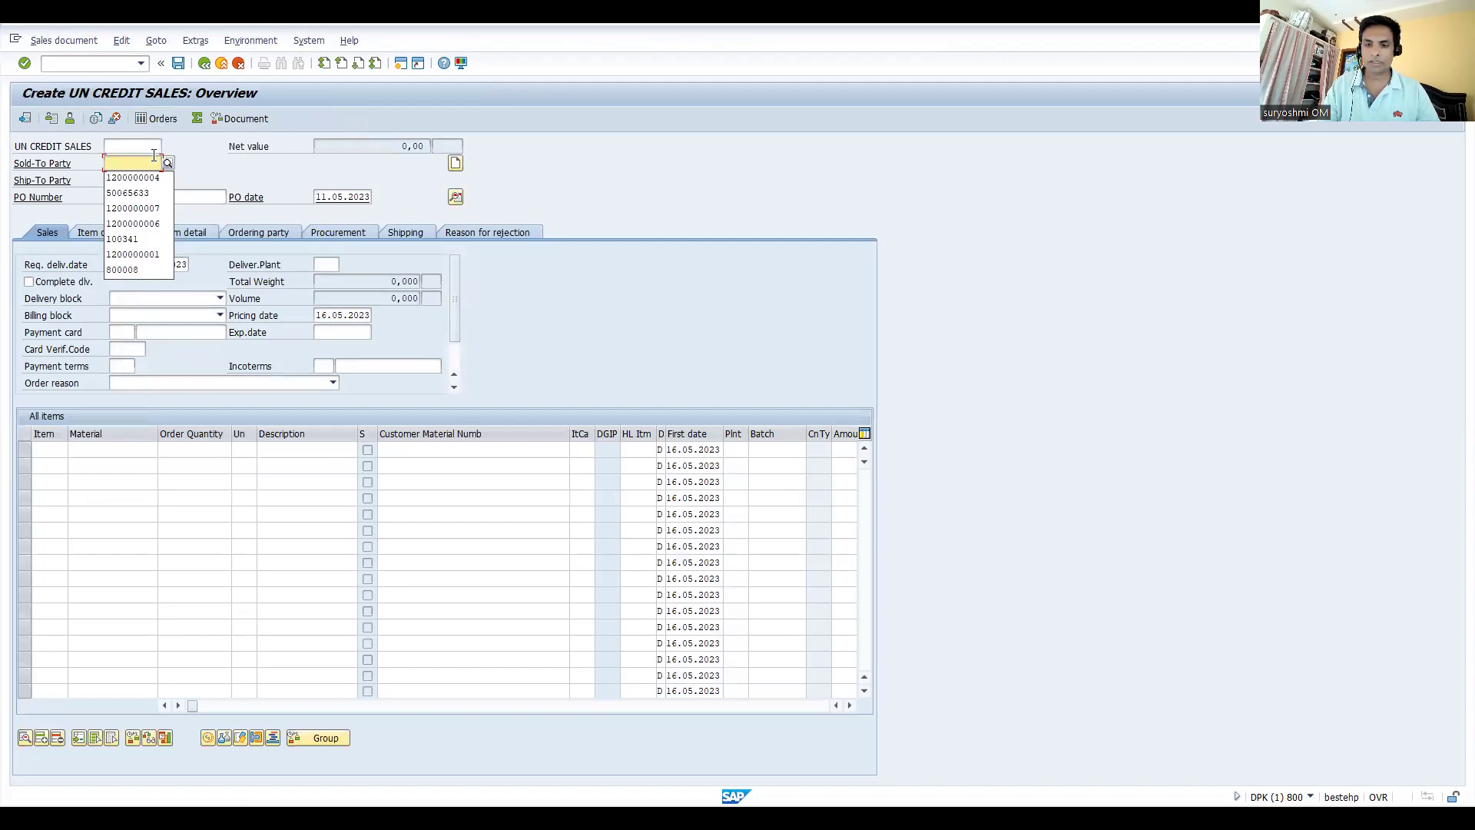
key("Down")
key("Return")
key("Return")
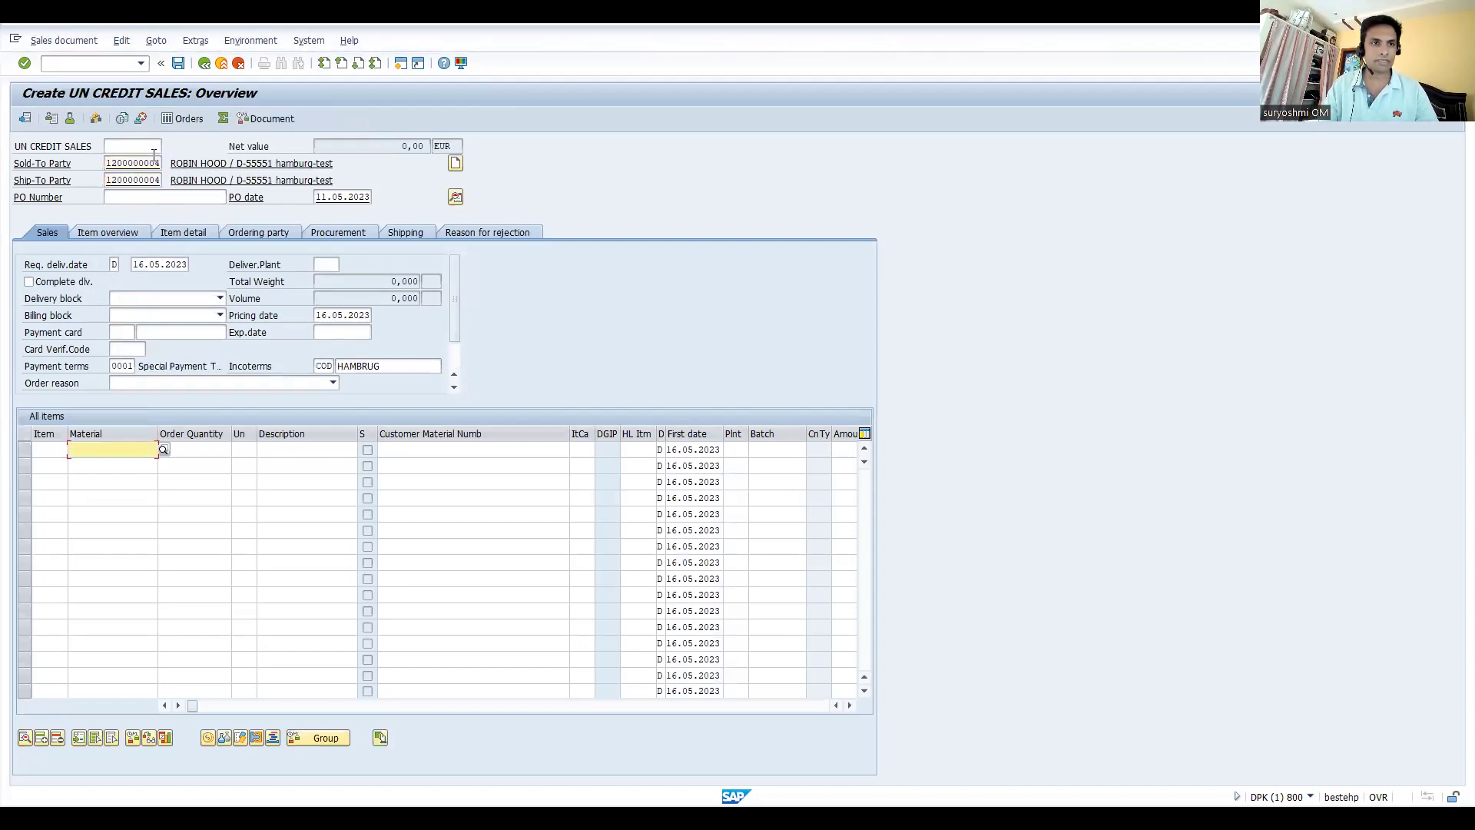
key("Down")
key("Return")
key("Down")
key("Down")
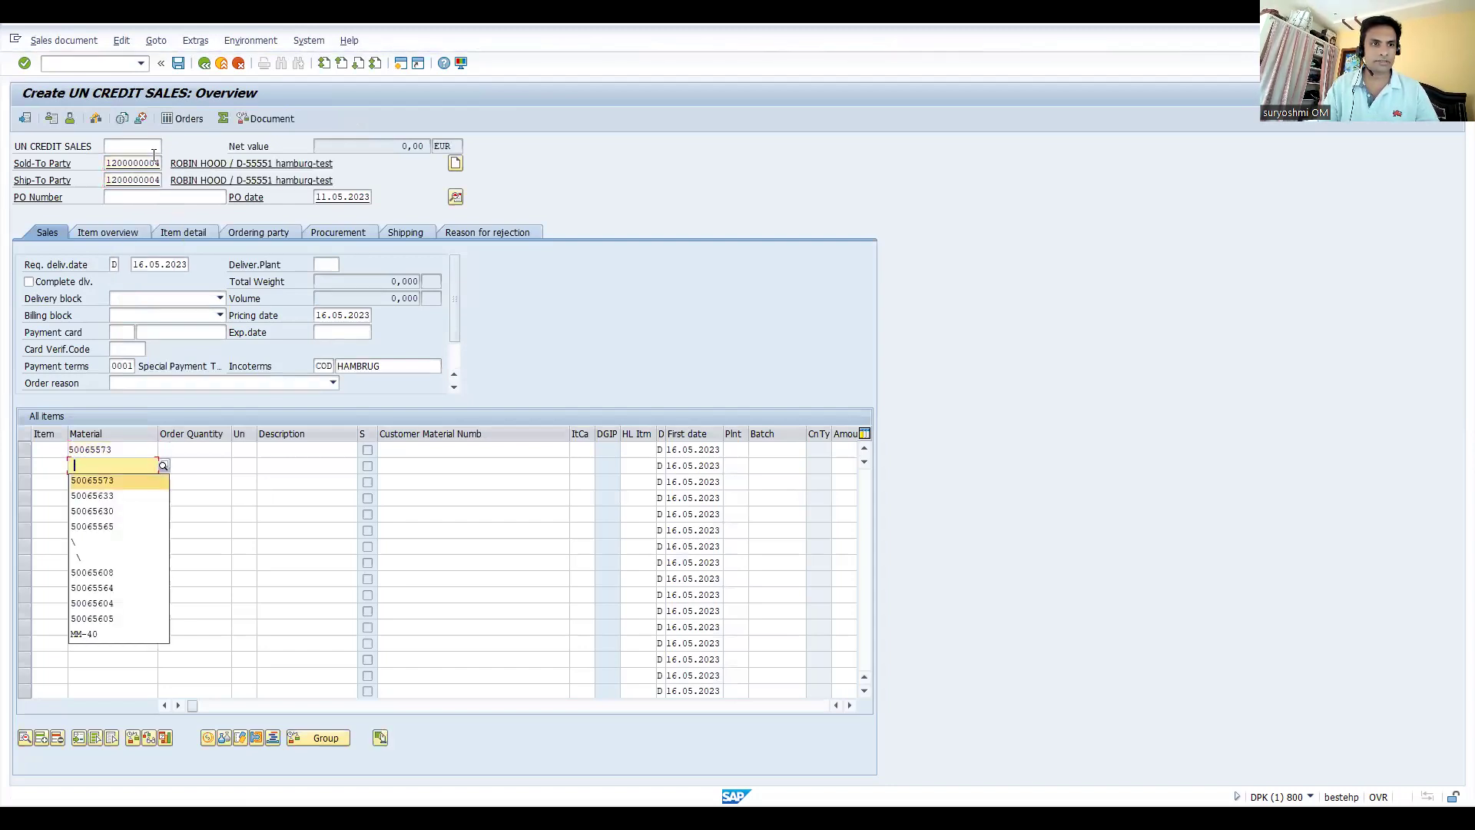
key("Return")
key("Down")
key("Down")
key("Return")
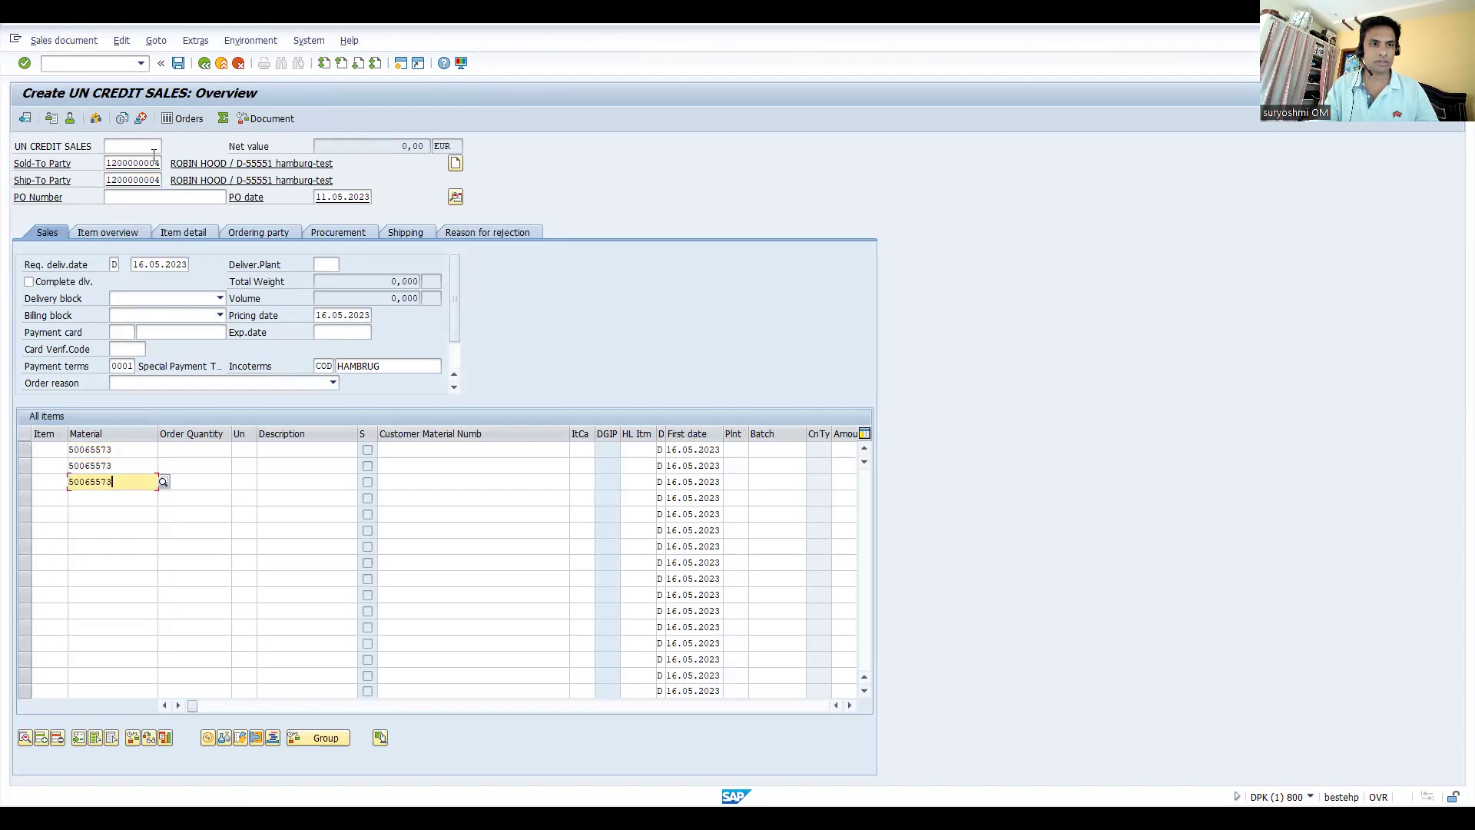
Set line quantities to 3, 2 and 2, confirm past the quotations warning, and save the order.
left_click(209, 449)
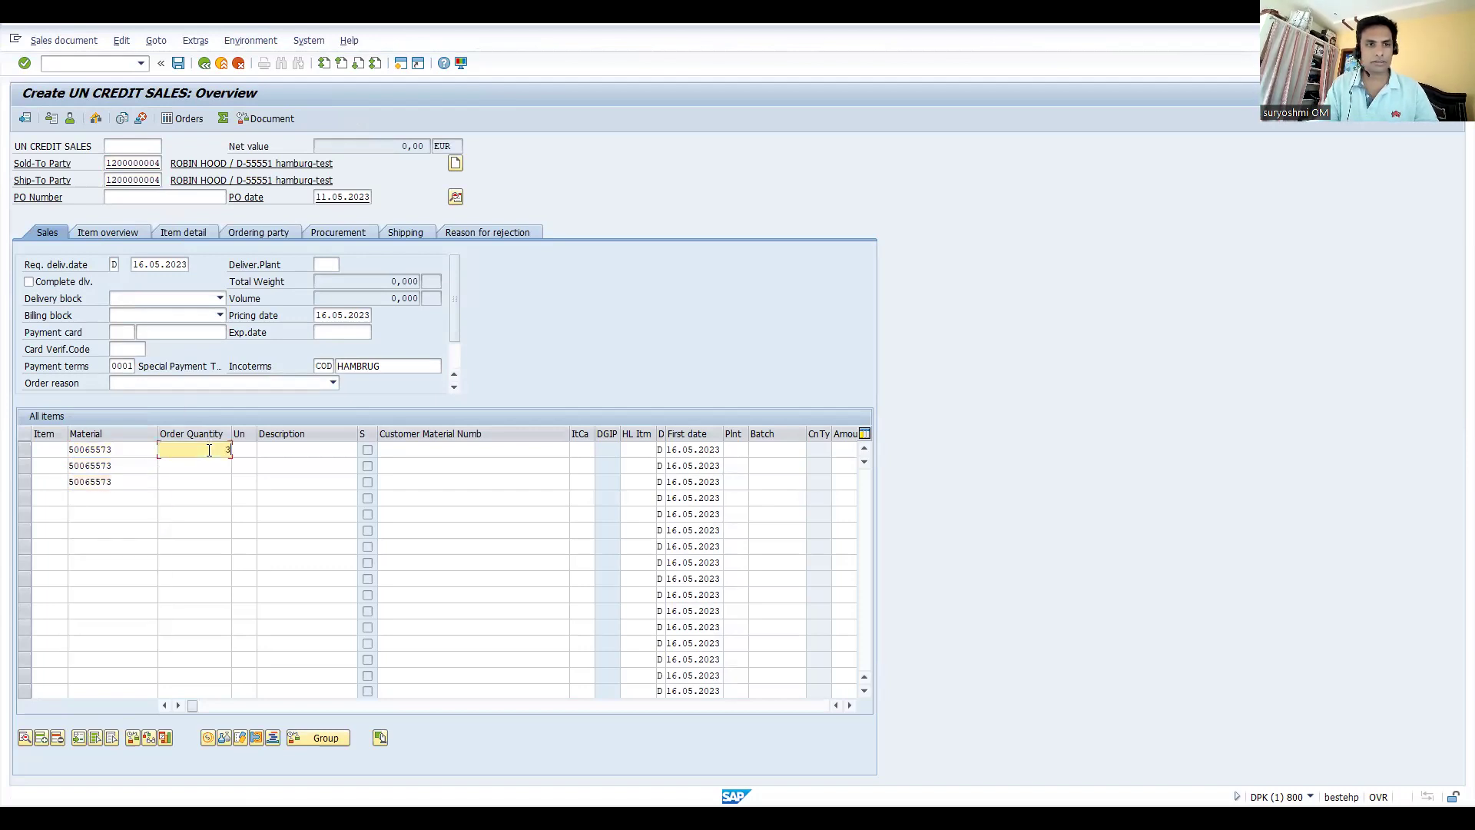
left_click(185, 466)
type("2")
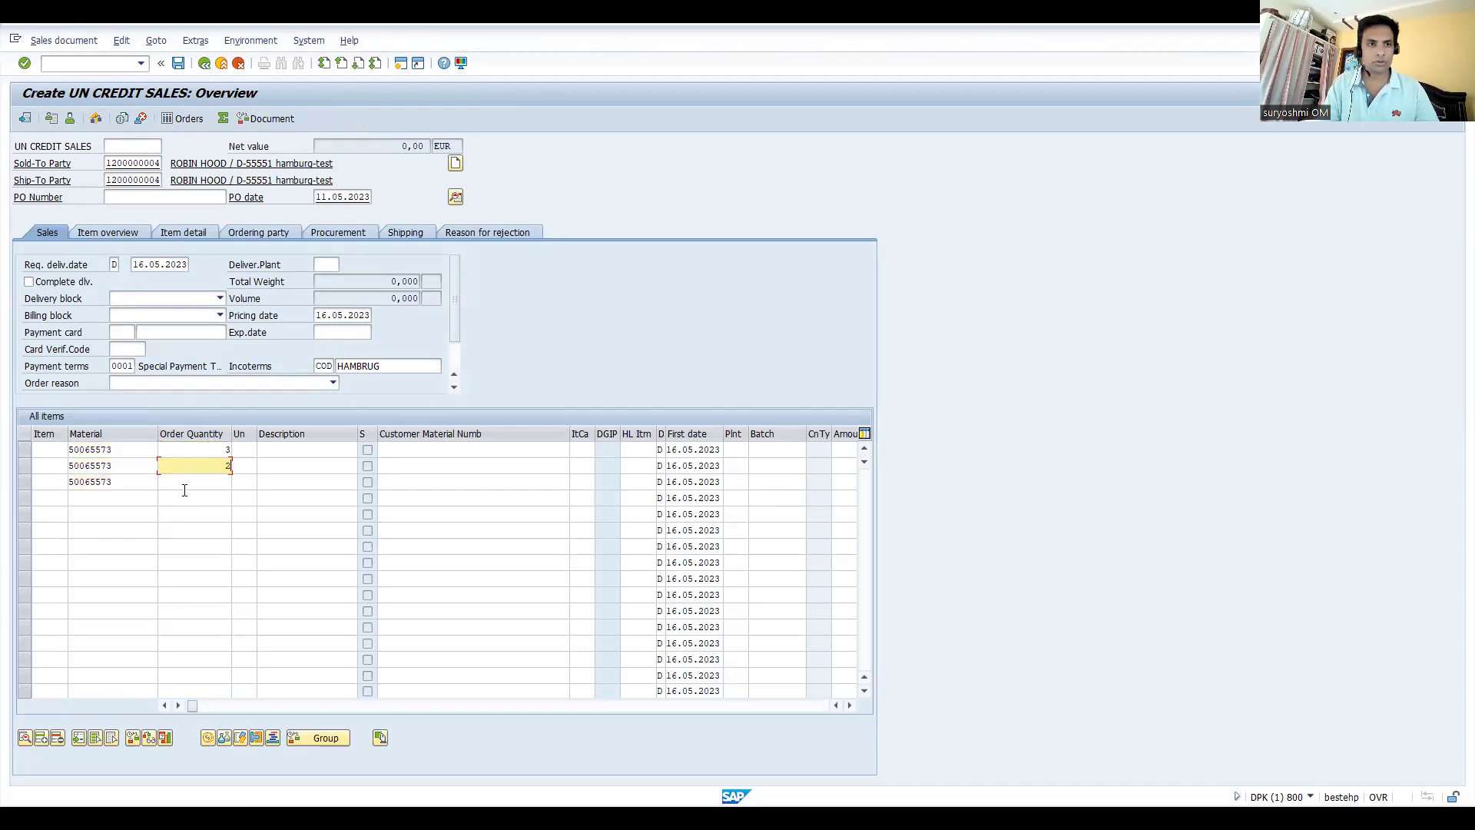
left_click(185, 484)
type("2")
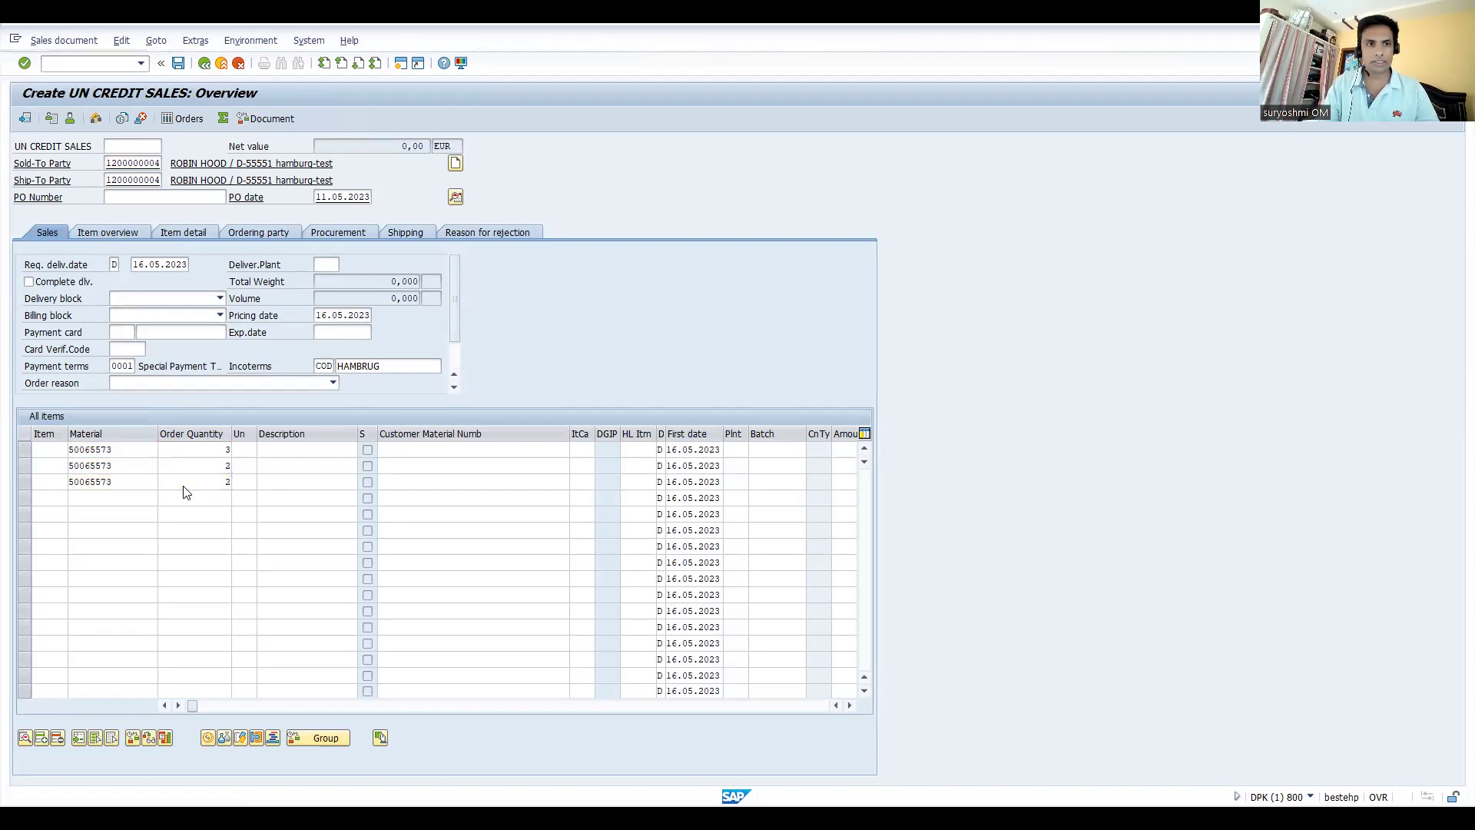
key("Return")
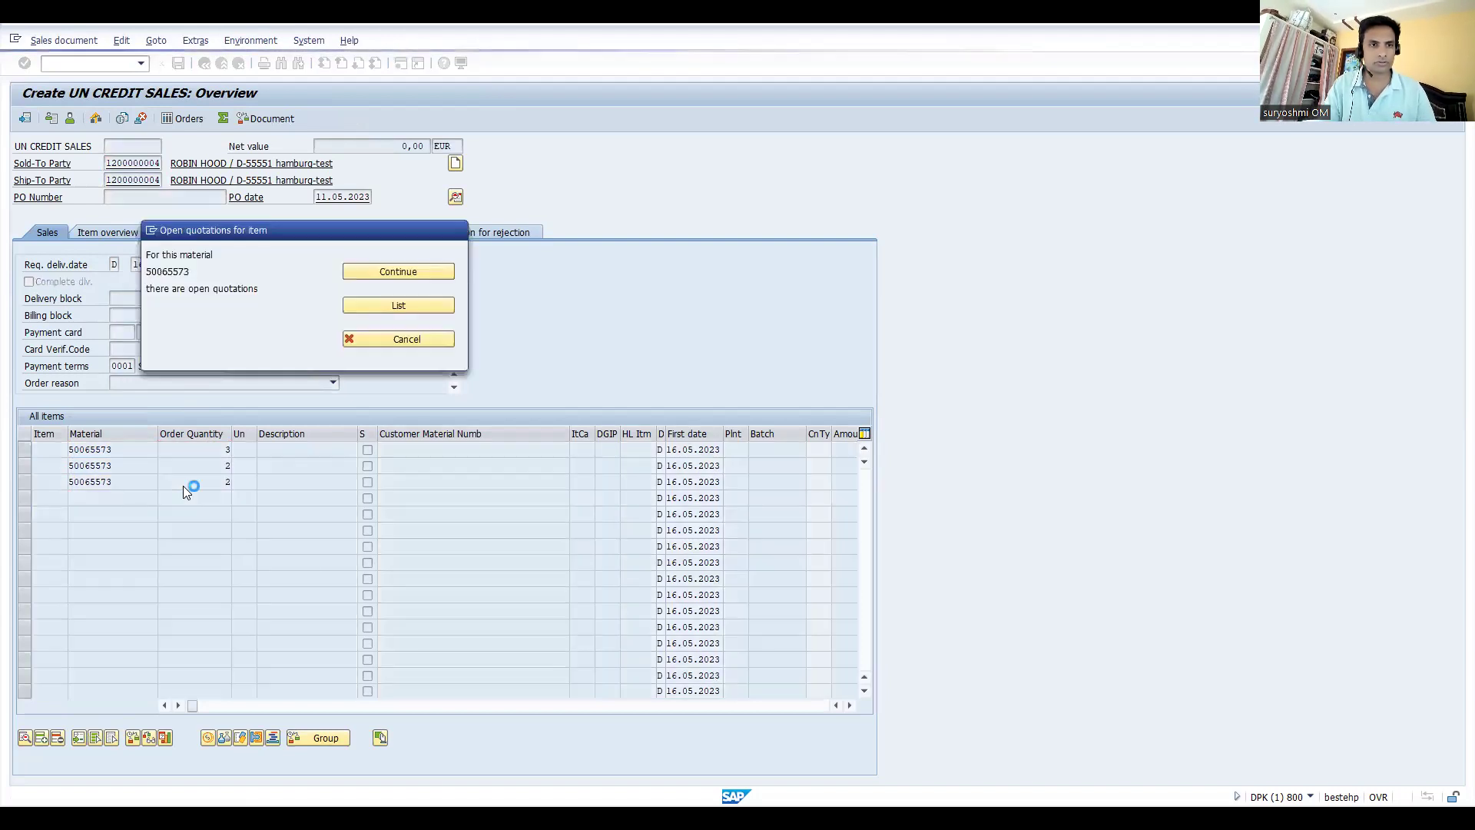
key("Return")
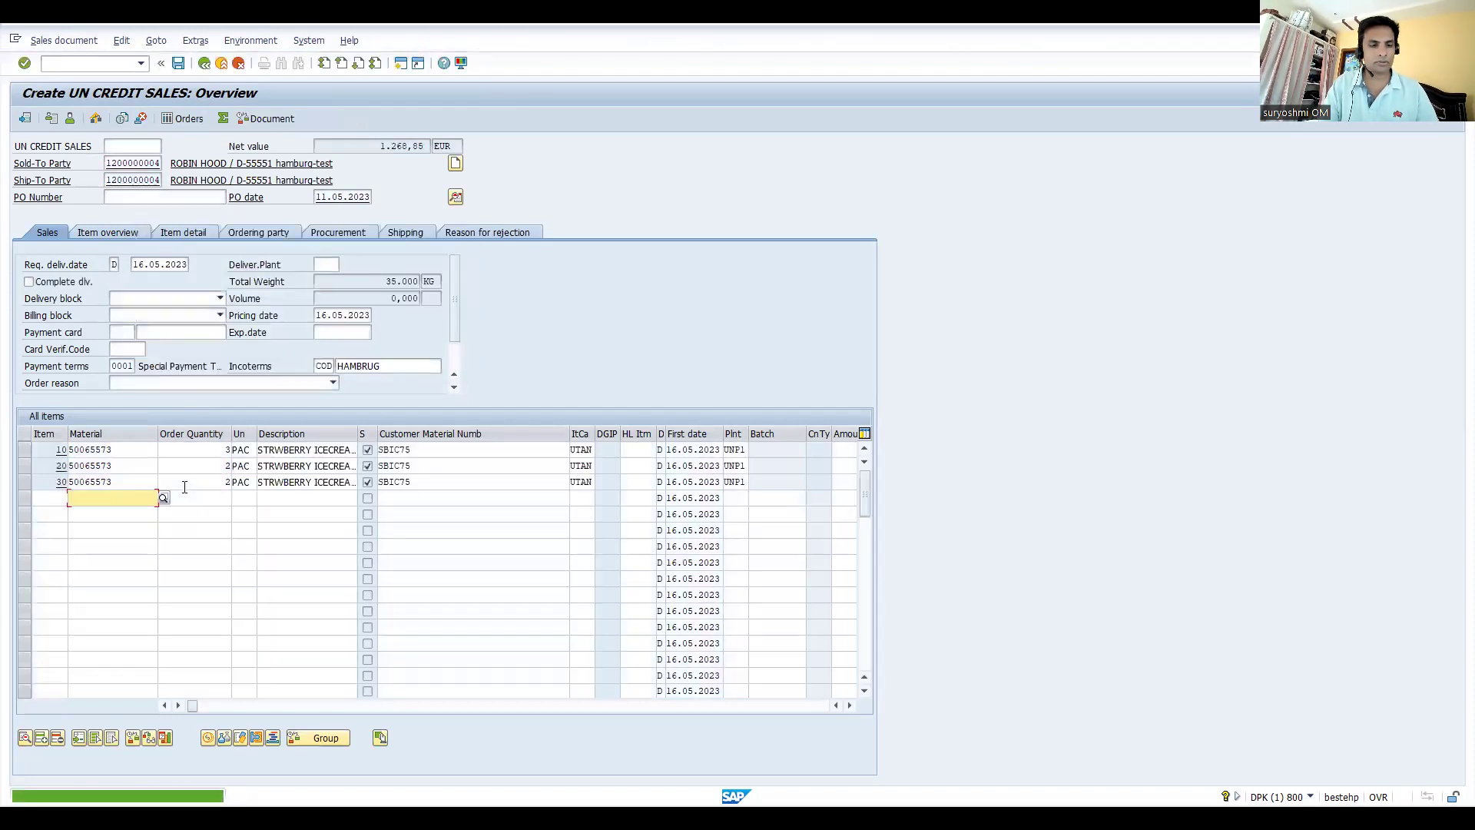
key("ctrl+s")
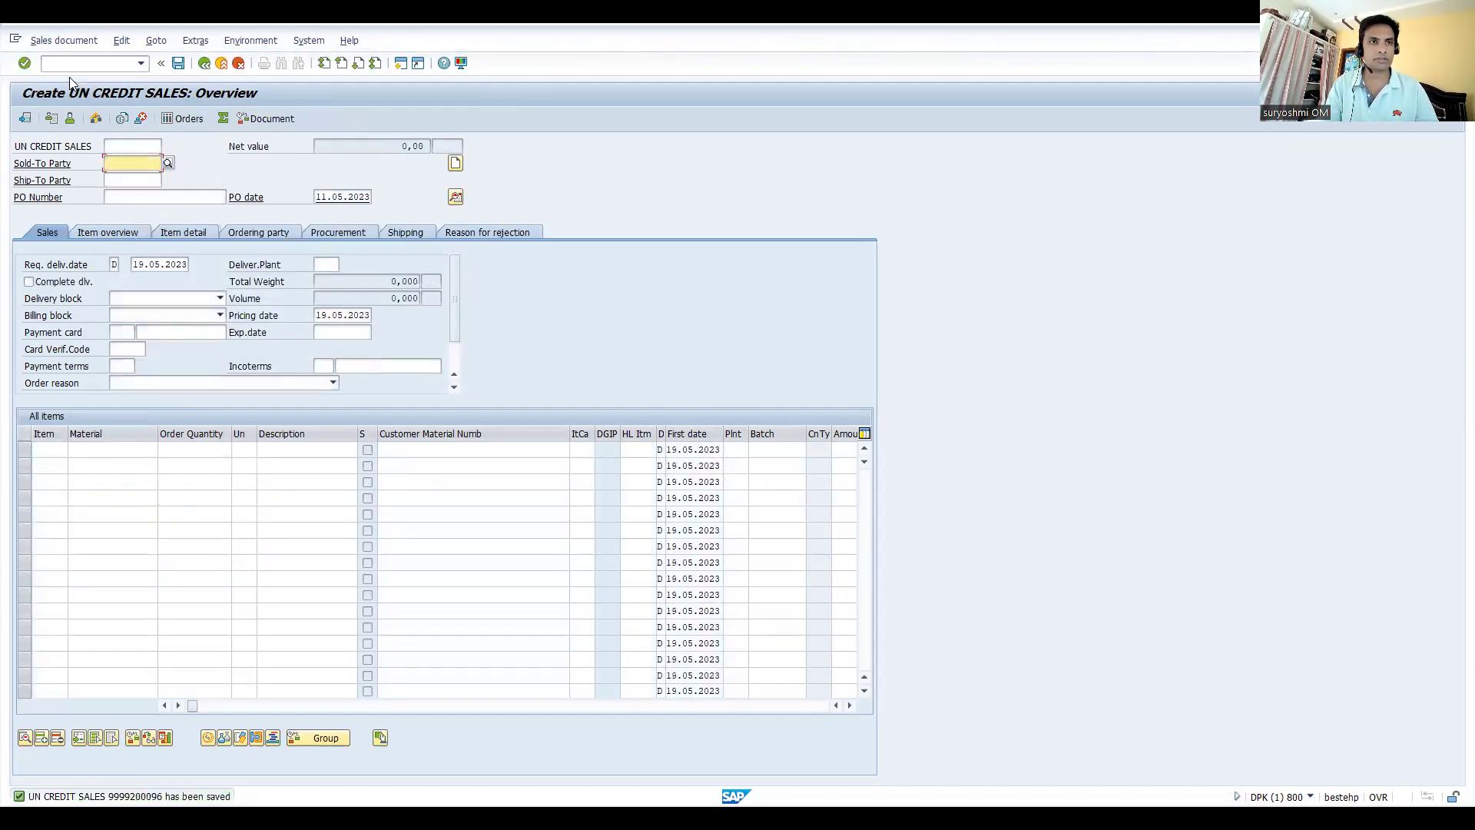
Create and save an outbound delivery for the new order with /nVL01N.
type("/nvl01n")
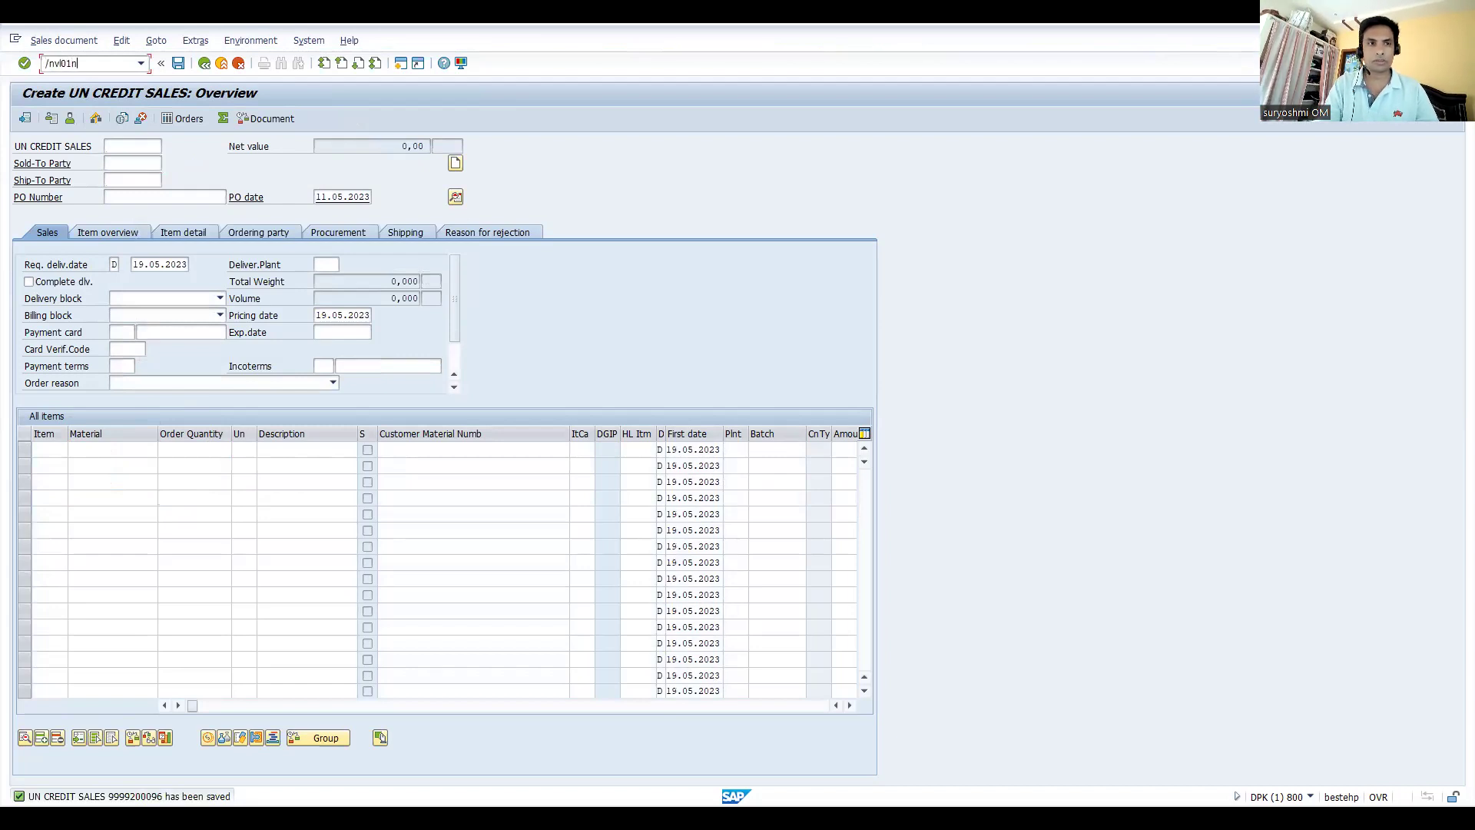
key("Return")
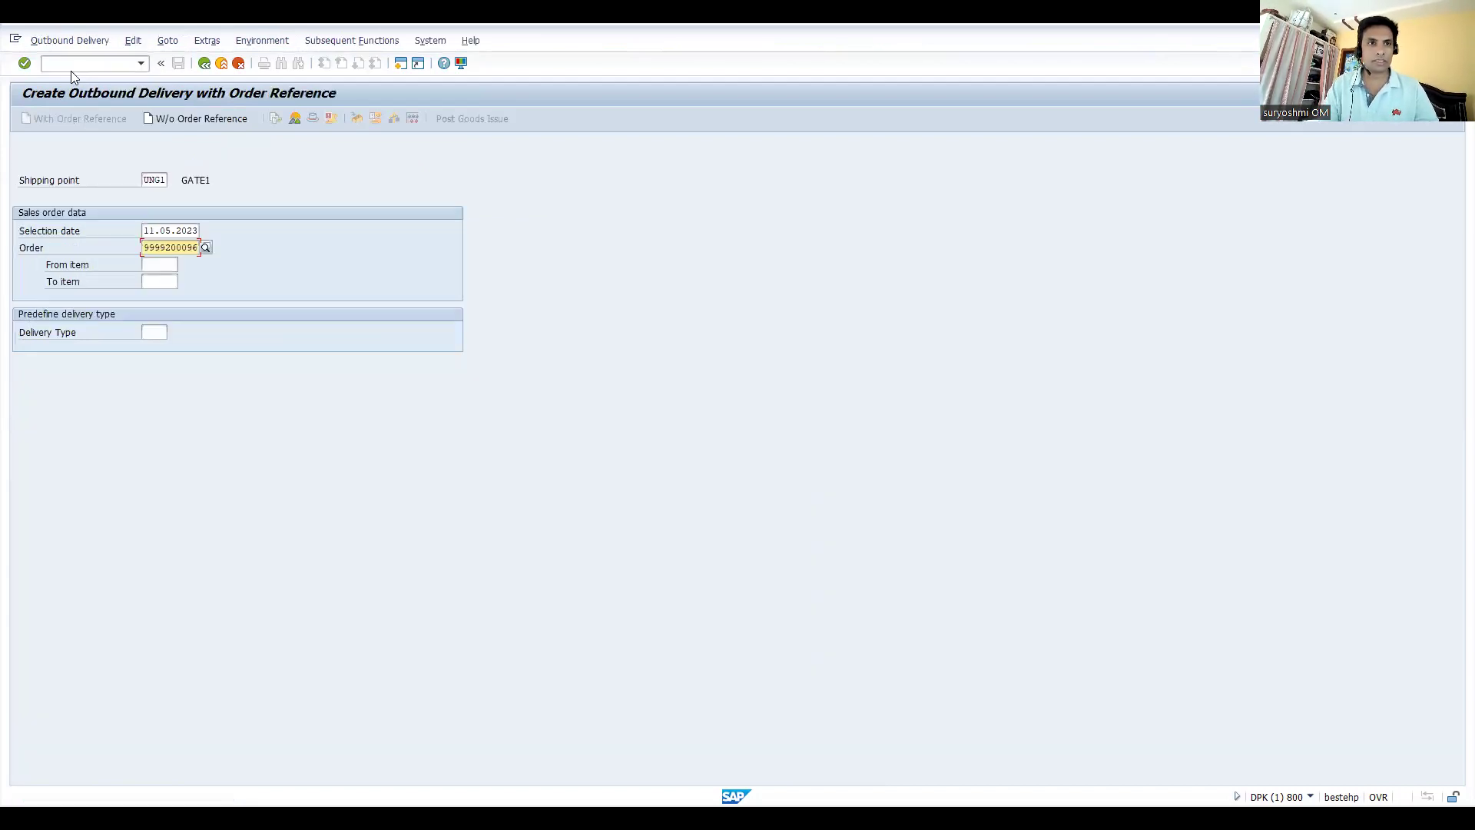
key("Return")
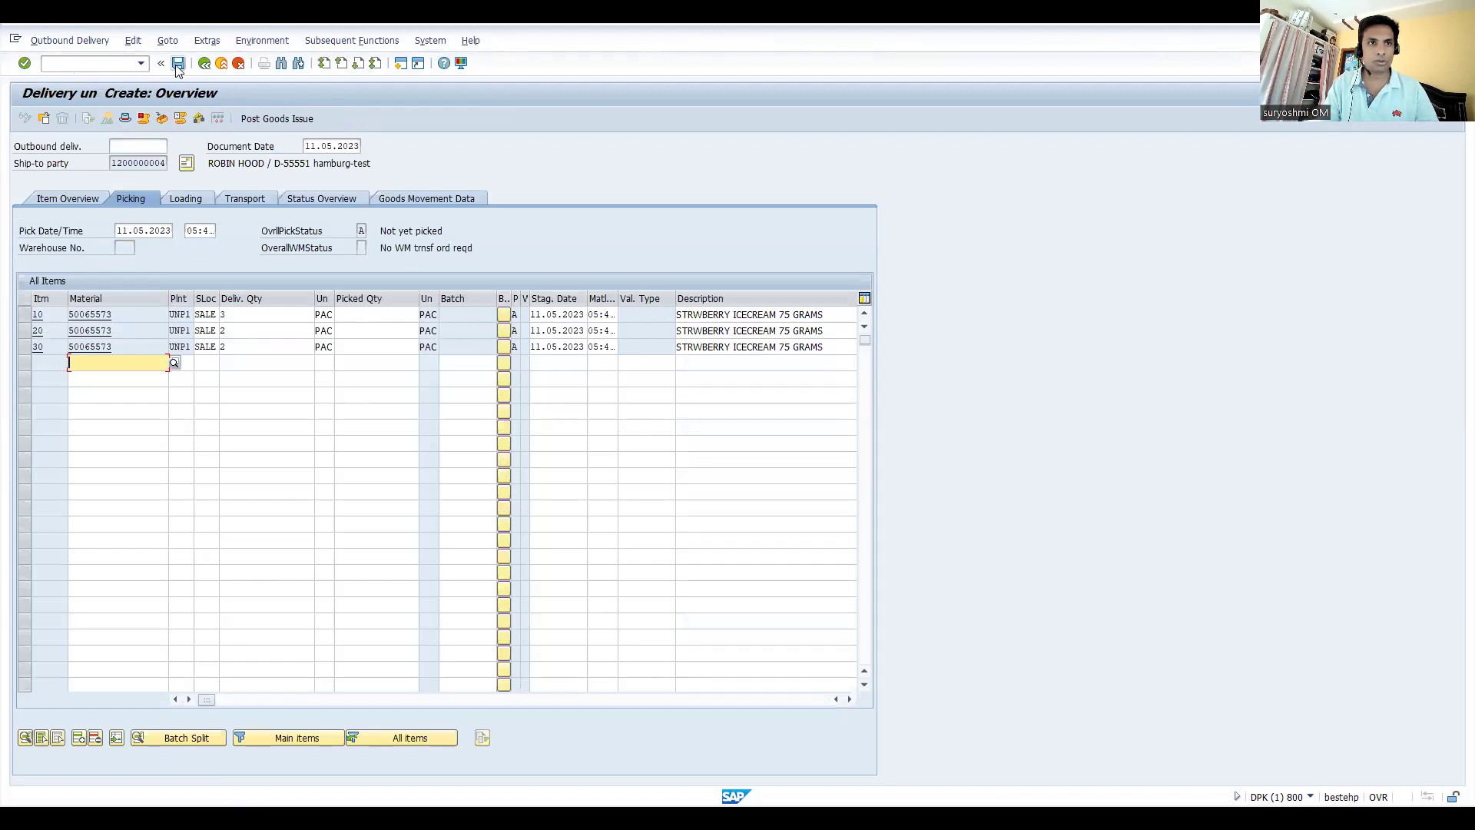
left_click(134, 63)
key("ctrl+s")
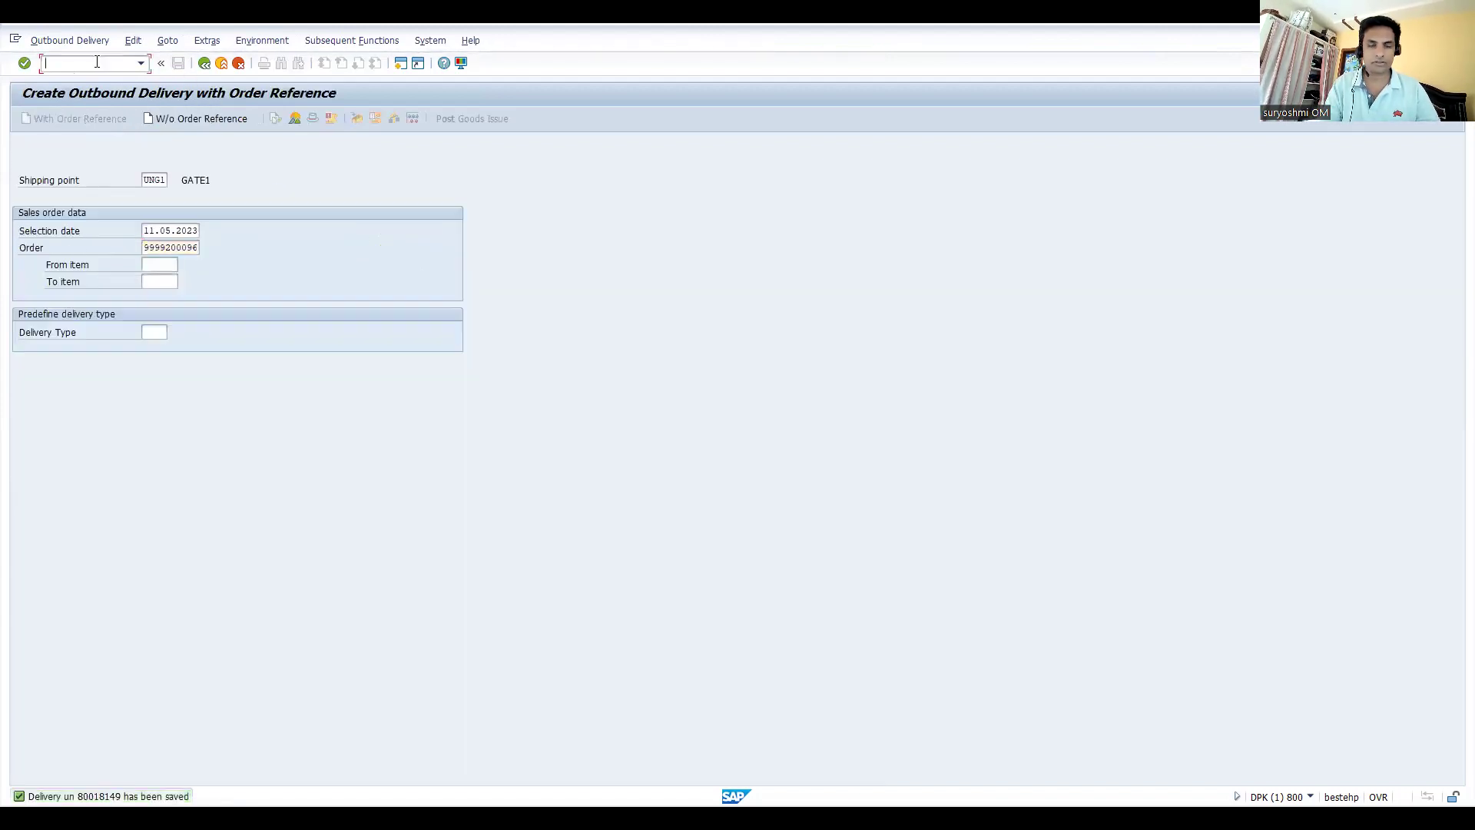
Open the saved delivery in /nVL02N to check its picked quantities.
type("/nvl02n")
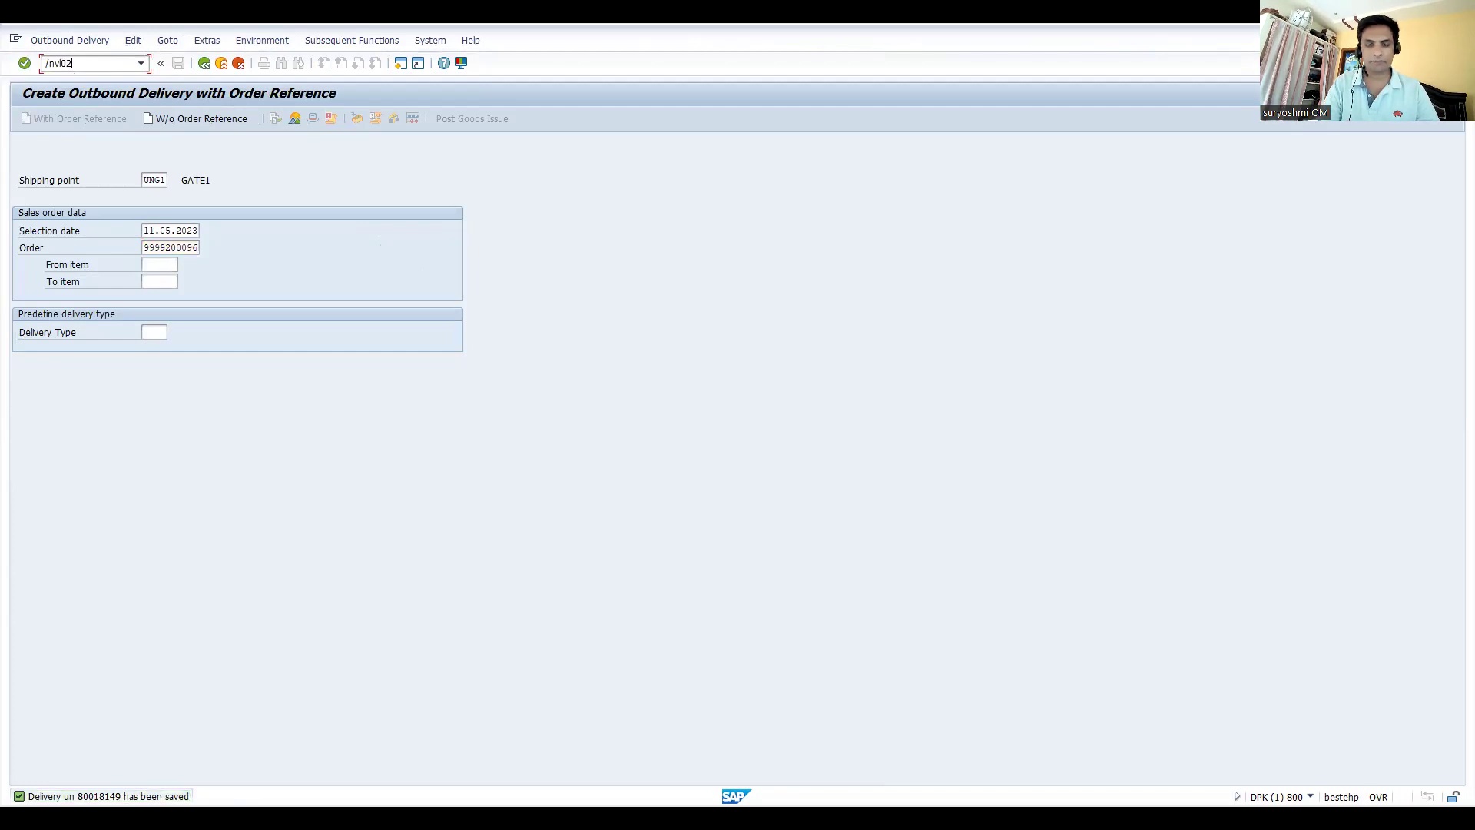
key("Return")
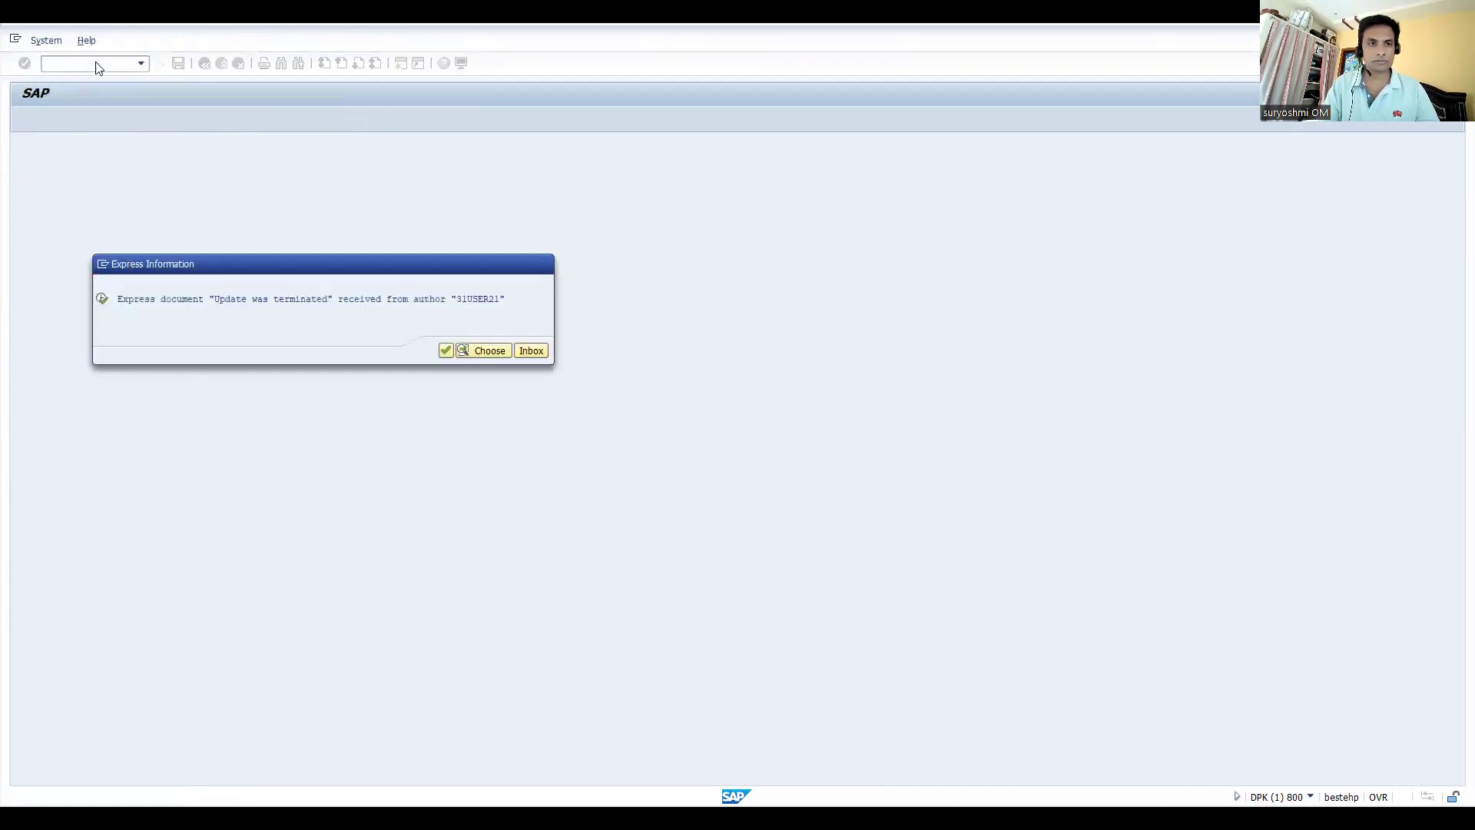
key("Return")
key("Return")
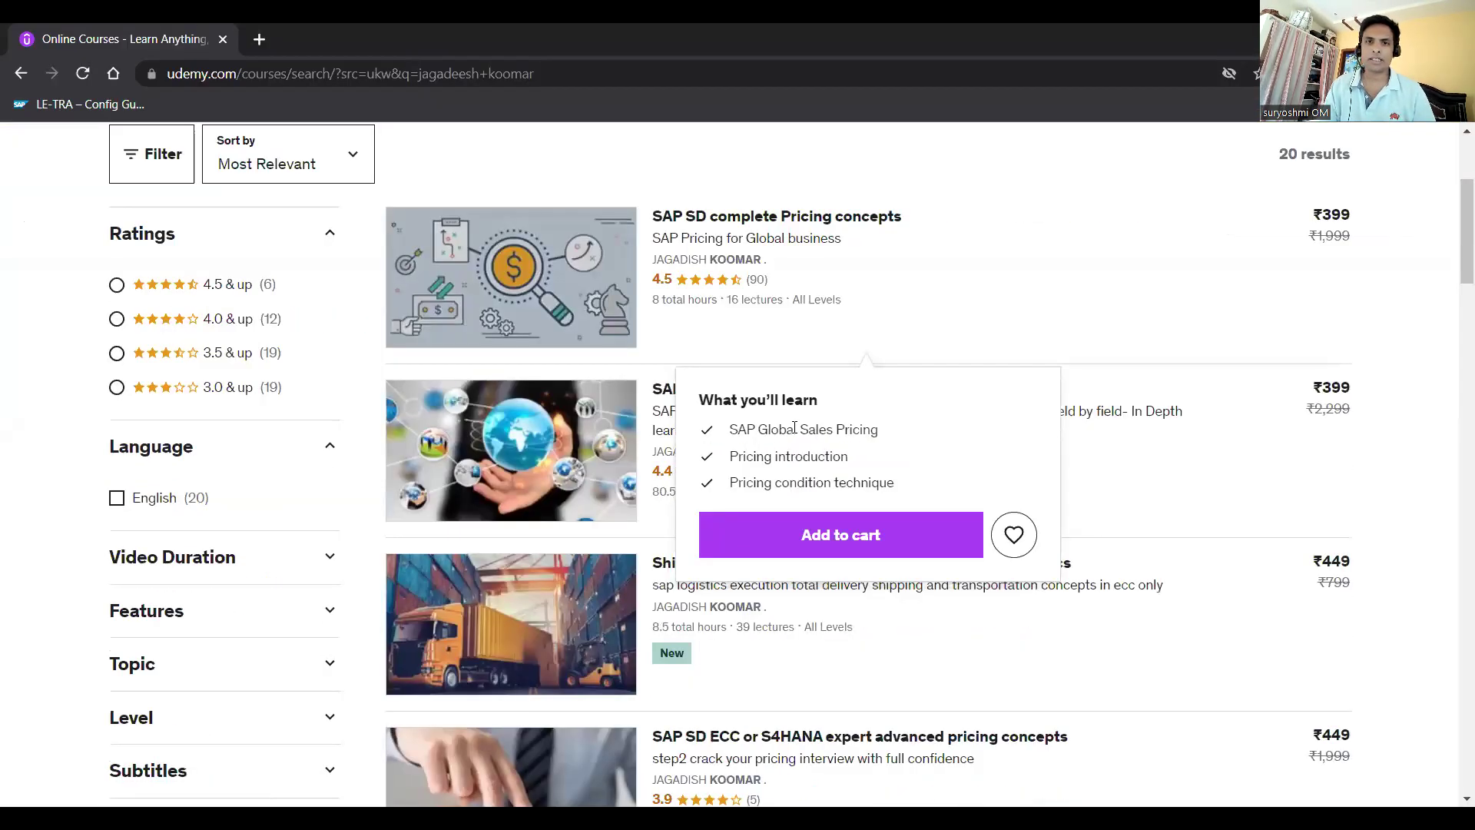
Scroll through the Udemy results listing the instructor's 20 SAP courses.
scroll(794, 427, "down", 1)
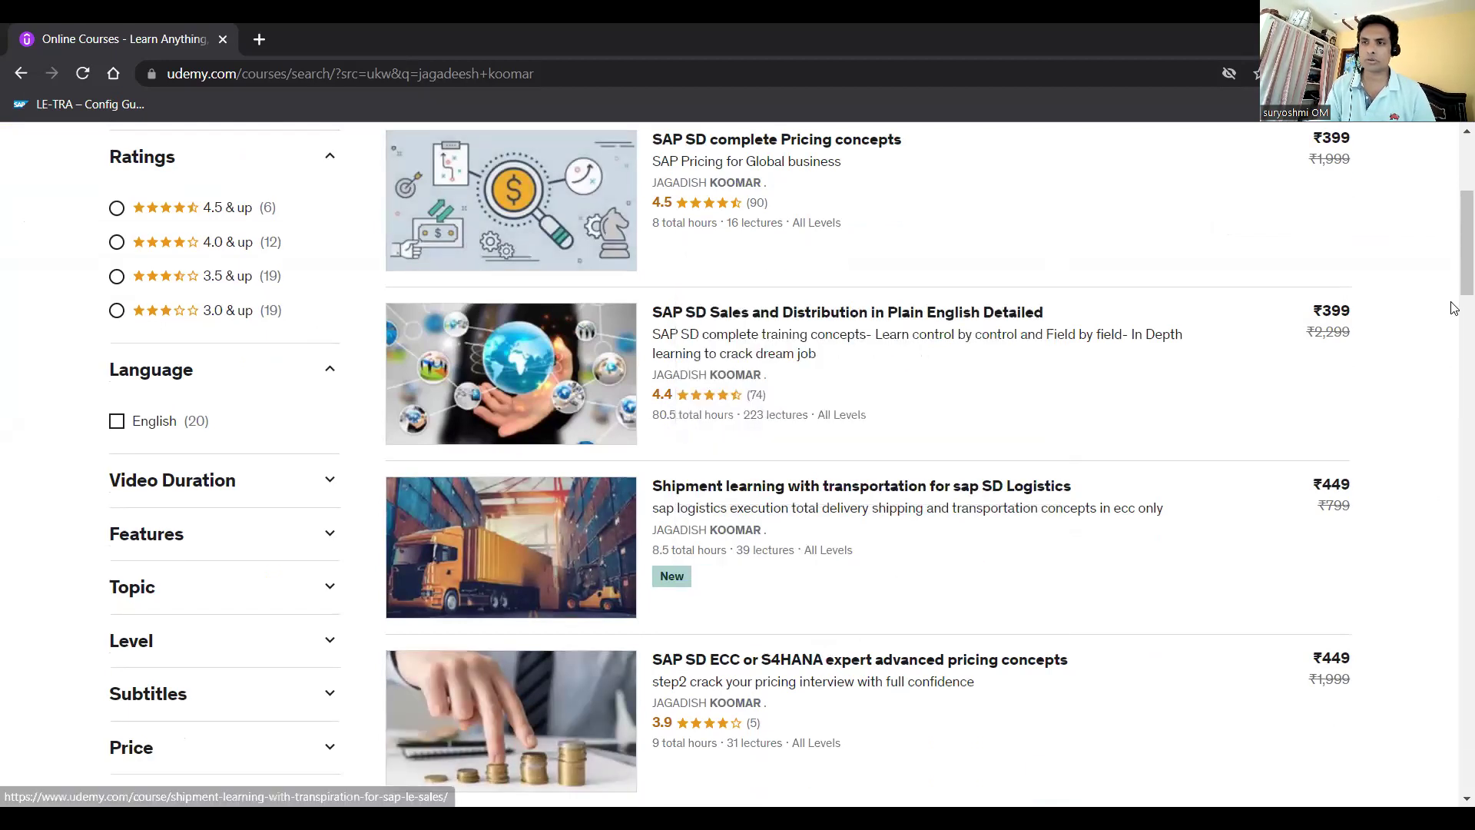
left_click_drag(1454, 308, 1453, 167)
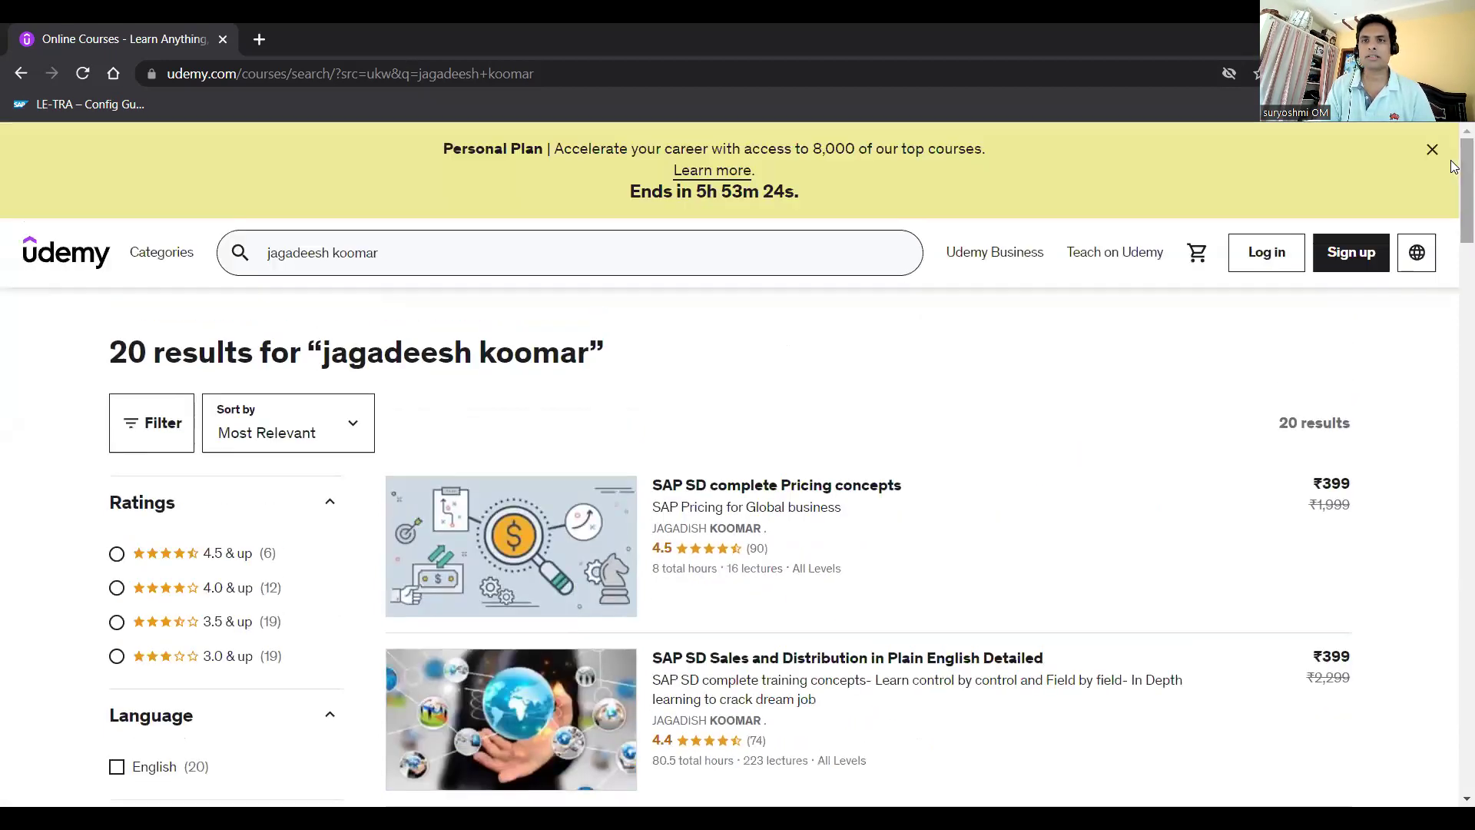